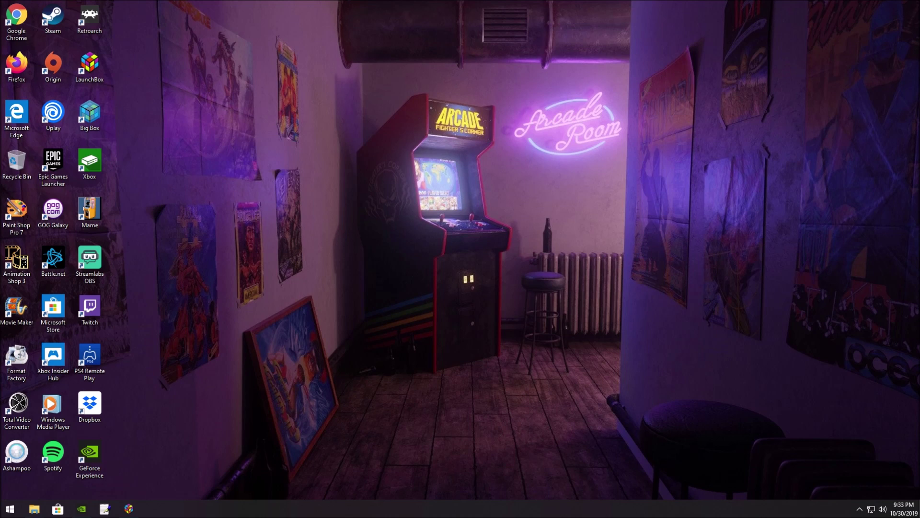
Open the Netstation folder on drive C and look through the arcade bezel images from mvscu to ikari3
{"action": "key", "text": "super+e"}
{"action": "key", "text": "Left"}
{"action": "key", "text": "Left"}
{"action": "key", "text": "Left"}
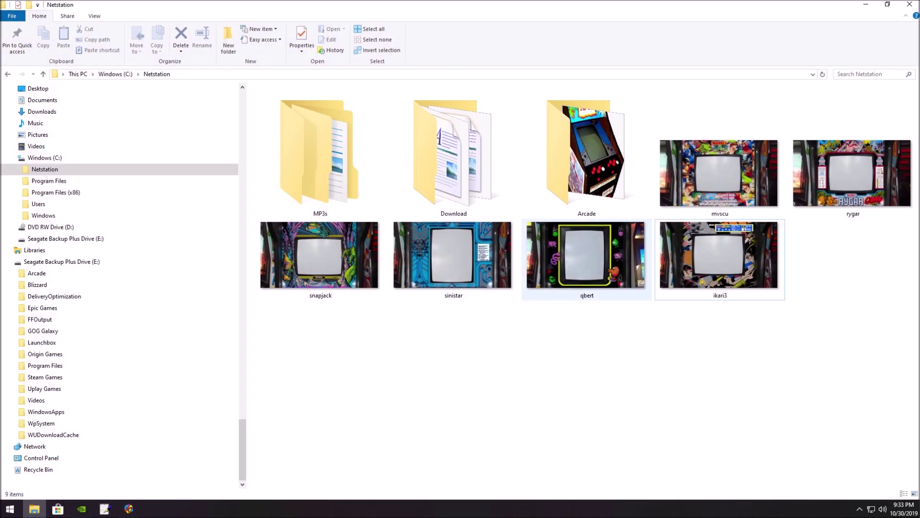
{"action": "key", "text": "Right"}
{"action": "key", "text": "Right"}
{"action": "key", "text": "Right"}
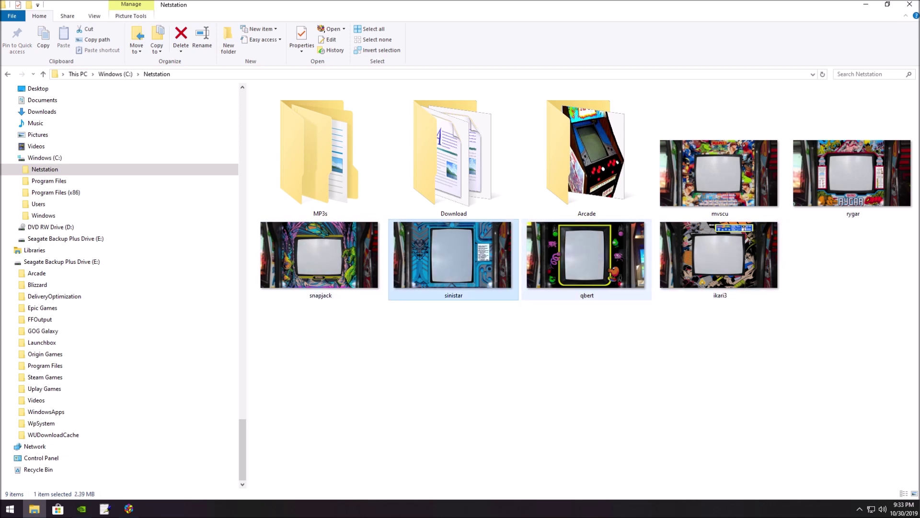
{"action": "key", "text": "Up"}
{"action": "key", "text": "Right"}
{"action": "key", "text": "Left"}
{"action": "key", "text": "Down"}
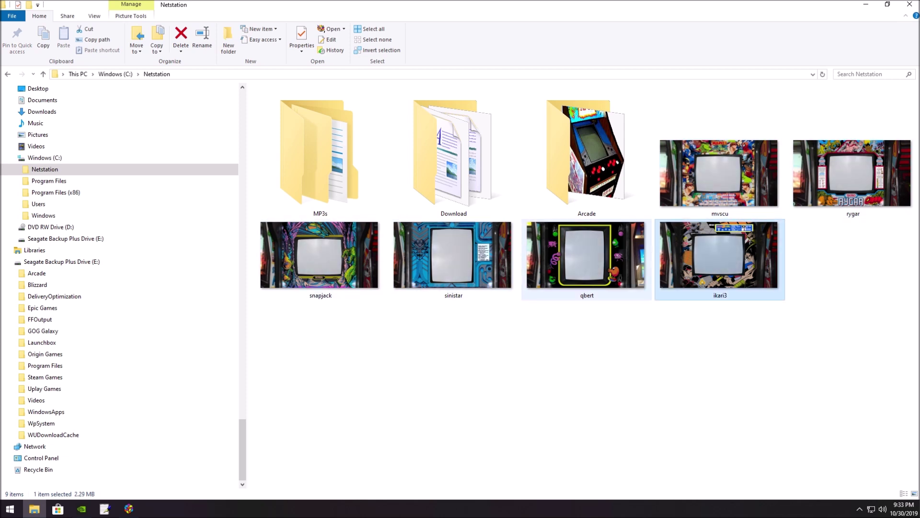
{"action": "key", "text": "Left"}
{"action": "key", "text": "Left"}
{"action": "key", "text": "Left"}
{"action": "key", "text": "Right"}
{"action": "key", "text": "Right"}
{"action": "key", "text": "Right"}
{"action": "key", "text": "Up"}
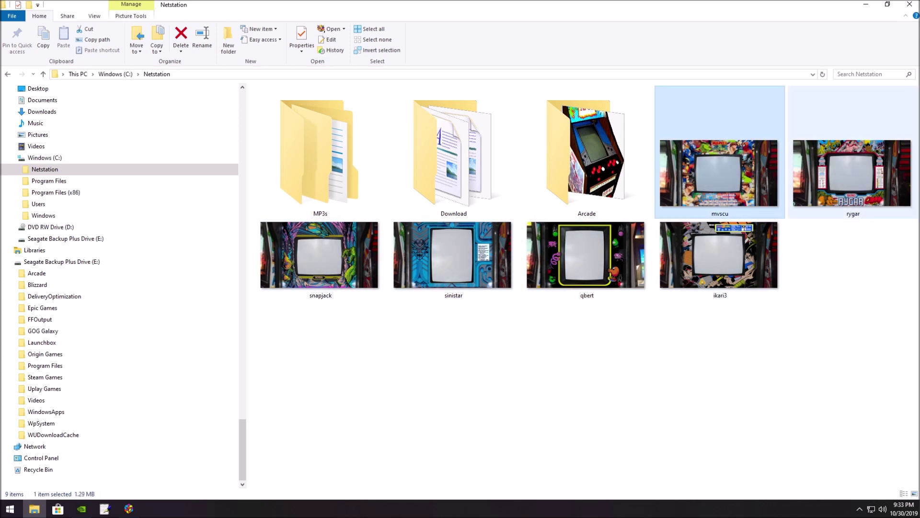
{"action": "key", "text": "Right"}
{"action": "key", "text": "Down"}
{"action": "key", "text": "Left"}
{"action": "key", "text": "Left"}
{"action": "key", "text": "Left"}
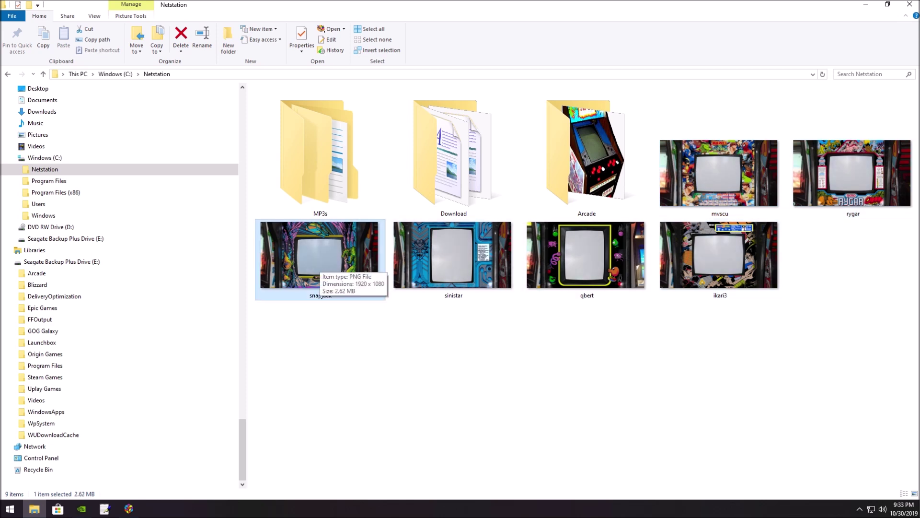
Copy the snapjack PNG image from the Netstation folder into the mame folder under RetroArch's overlays
{"action": "right_click", "coordinate": [320, 260]}
{"action": "left_click", "coordinate": [343, 439]}
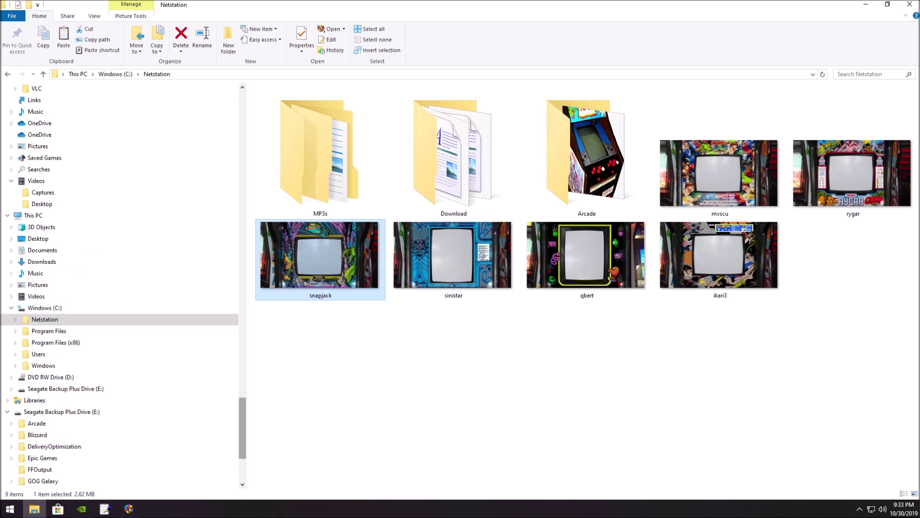
{"action": "scroll", "coordinate": [119, 283], "scroll_direction": "up", "scroll_amount": 6}
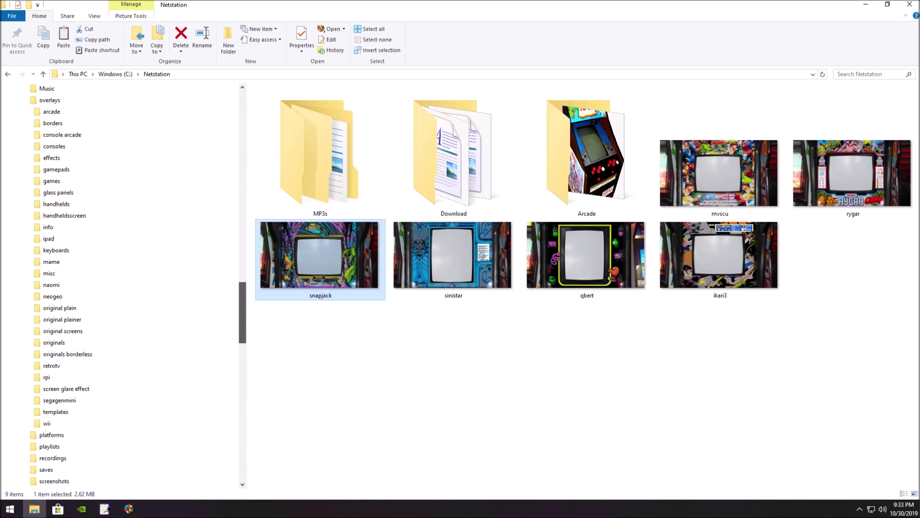
{"action": "scroll", "coordinate": [120, 283], "scroll_direction": "up", "scroll_amount": 1}
{"action": "left_click", "coordinate": [52, 262]}
{"action": "scroll", "coordinate": [120, 282], "scroll_direction": "up", "scroll_amount": 7}
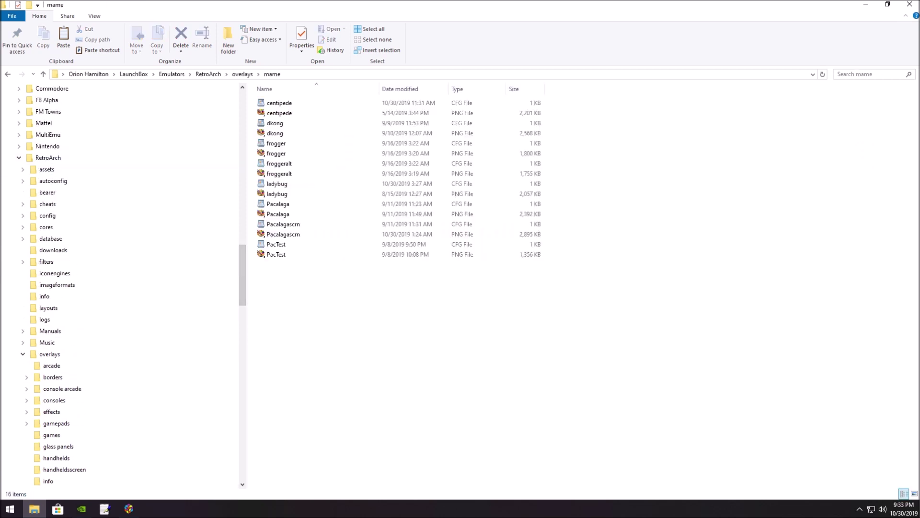
{"action": "right_click", "coordinate": [452, 363]}
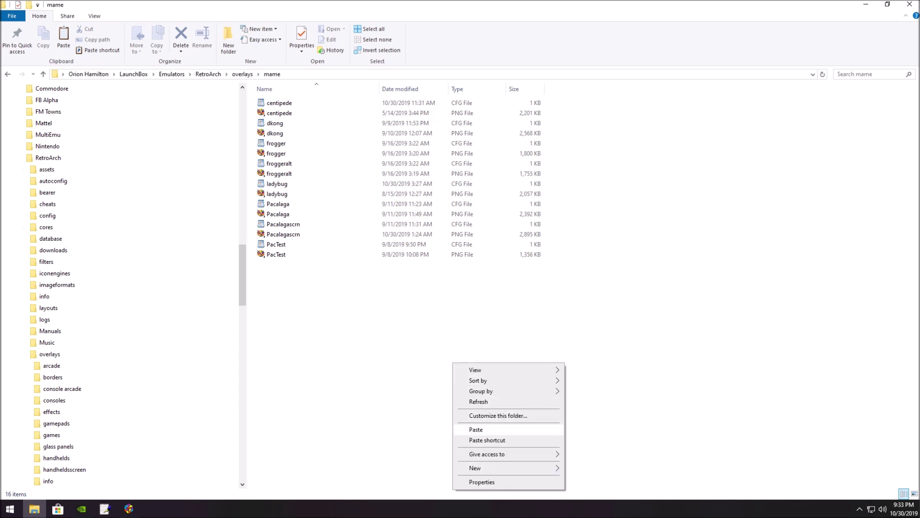
{"action": "left_click", "coordinate": [476, 429]}
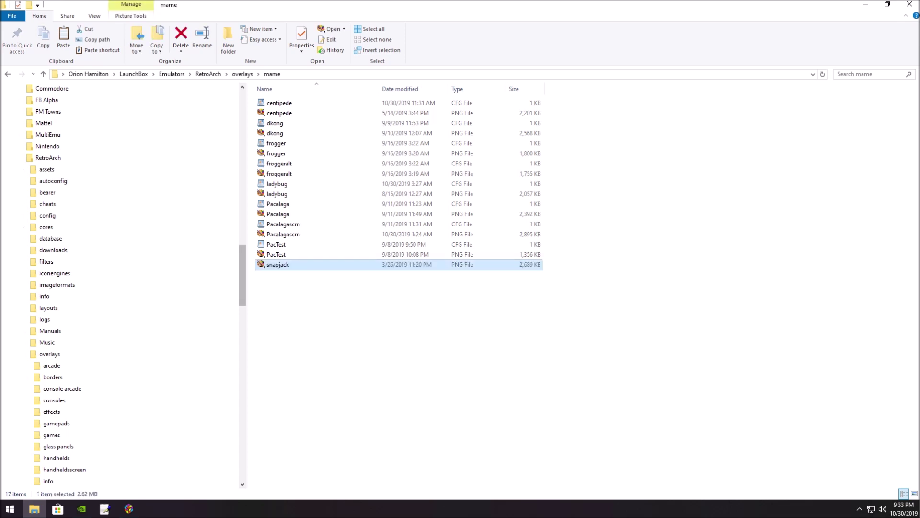
Duplicate the PacTest CFG file within the mame overlays folder
{"action": "scroll", "coordinate": [120, 285], "scroll_direction": "down", "scroll_amount": 3}
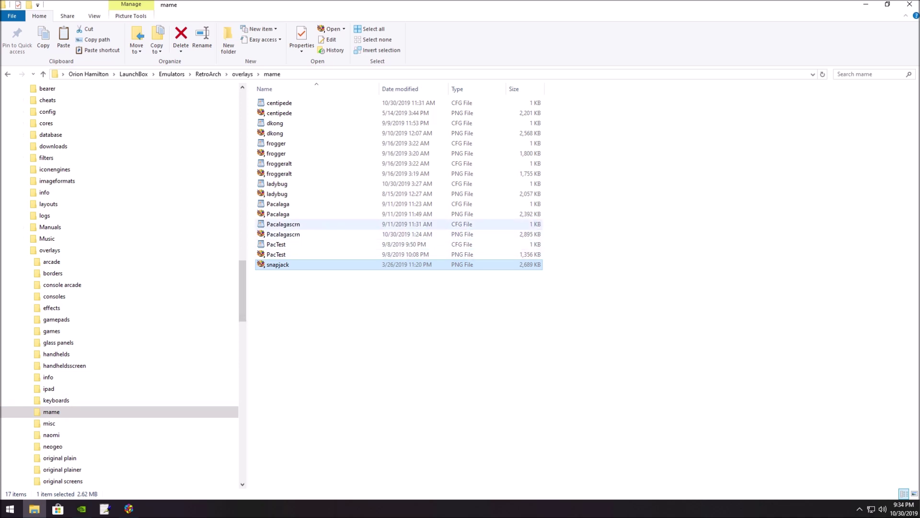
{"action": "right_click", "coordinate": [278, 244]}
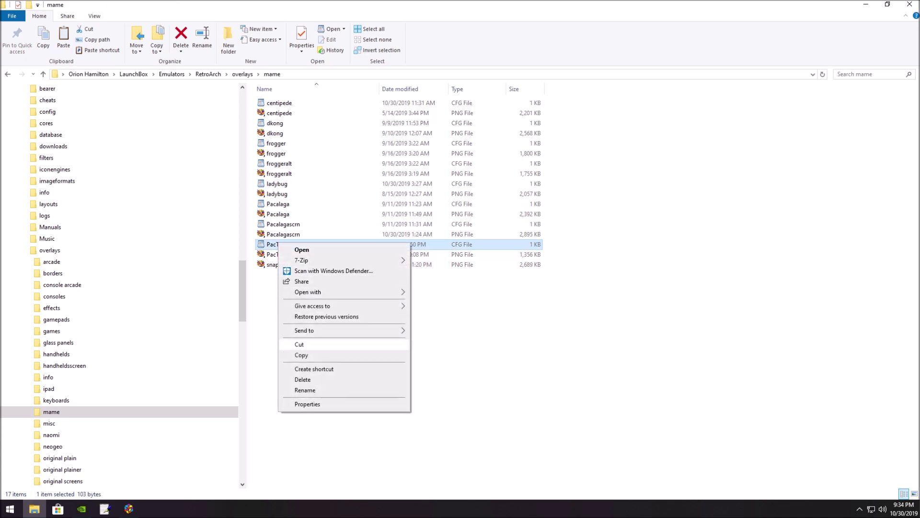
{"action": "left_click", "coordinate": [301, 355]}
{"action": "right_click", "coordinate": [344, 338]}
{"action": "left_click", "coordinate": [365, 405]}
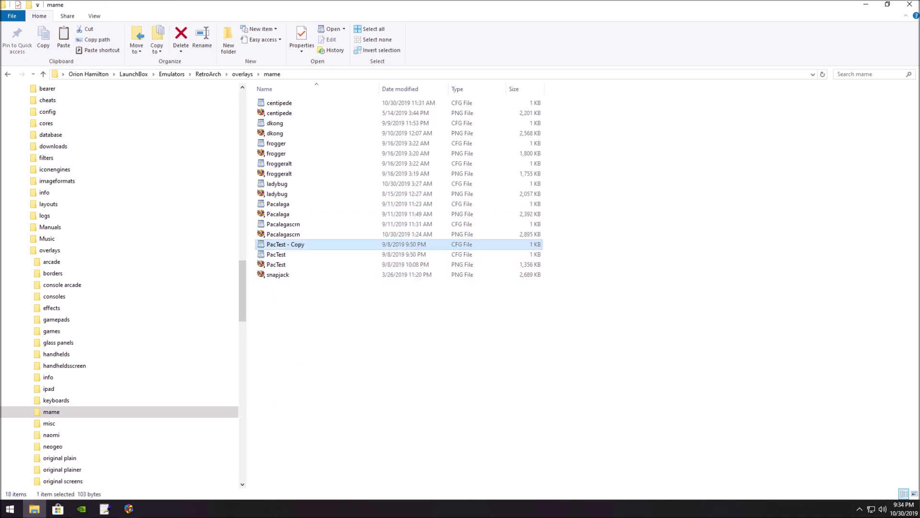
Rename the copy of the PacTest CFG file as snapjack
{"action": "right_click", "coordinate": [293, 245]}
{"action": "left_click", "coordinate": [319, 394]}
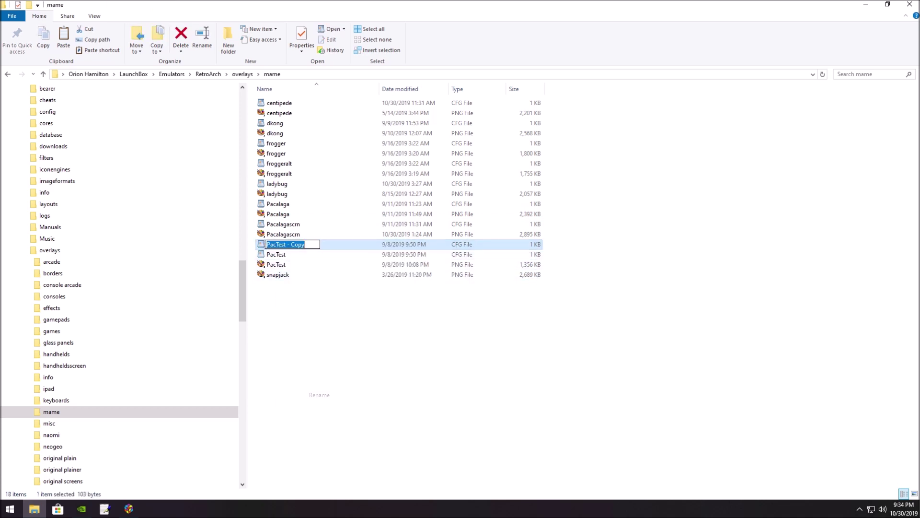
{"action": "type", "text": "snapjack"}
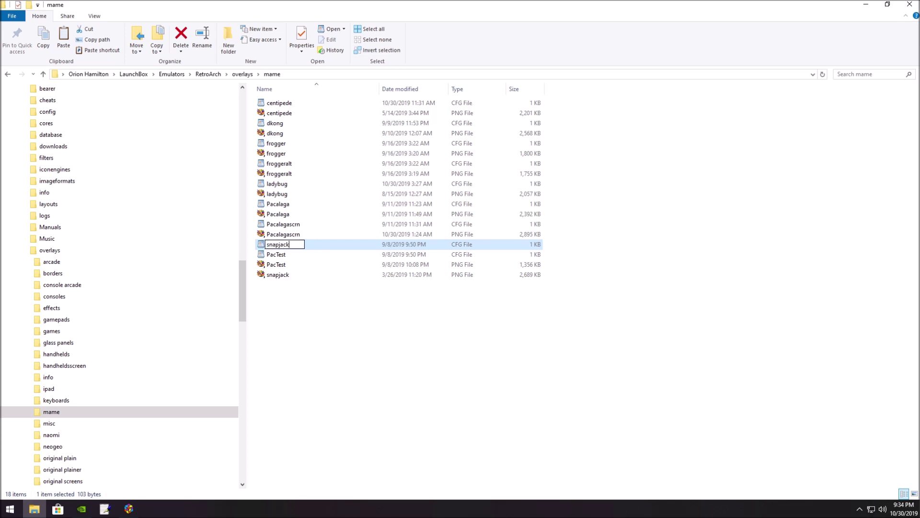
{"action": "key", "text": "Return"}
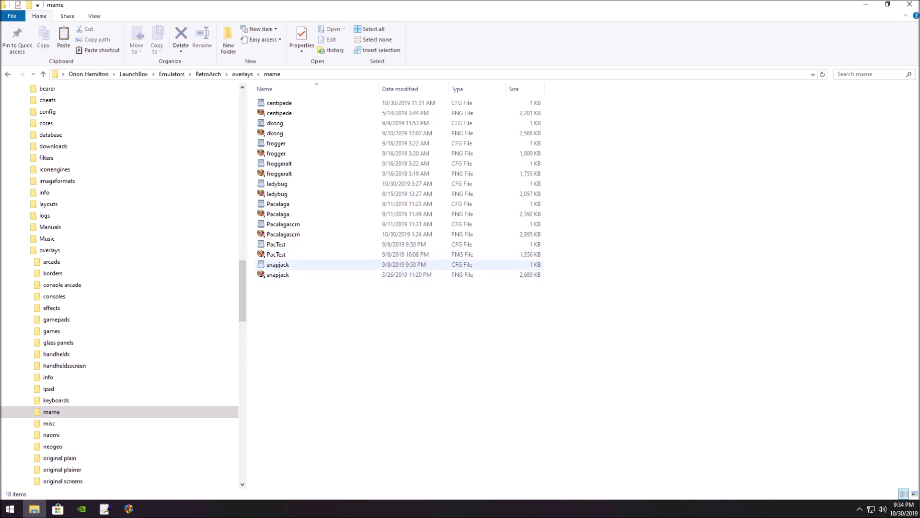
Set overlay0_overlay to snapjack.png in the snapjack CFG file, save and close it, and select both snapjack files
{"action": "key", "text": "Return"}
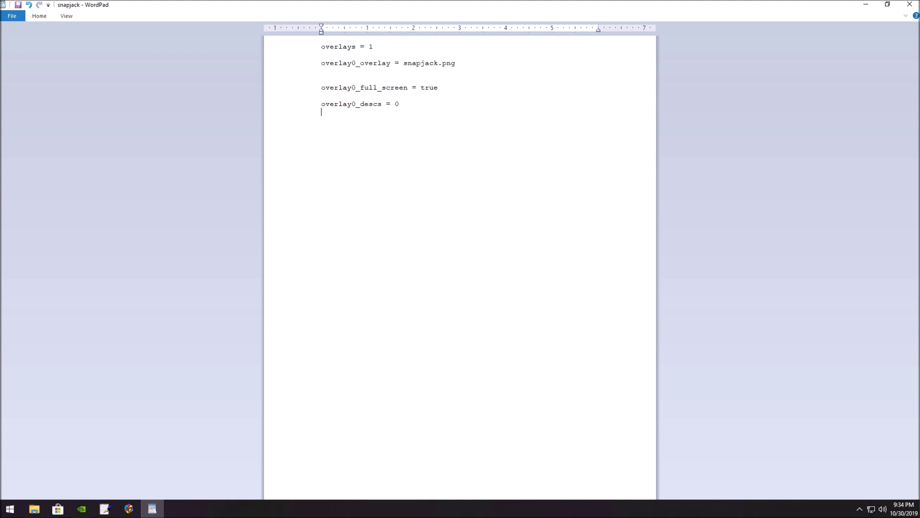
{"action": "key", "text": "alt+f"}
{"action": "key", "text": "Down"}
{"action": "key", "text": "Down"}
{"action": "key", "text": "Return"}
{"action": "key", "text": "alt+F4"}
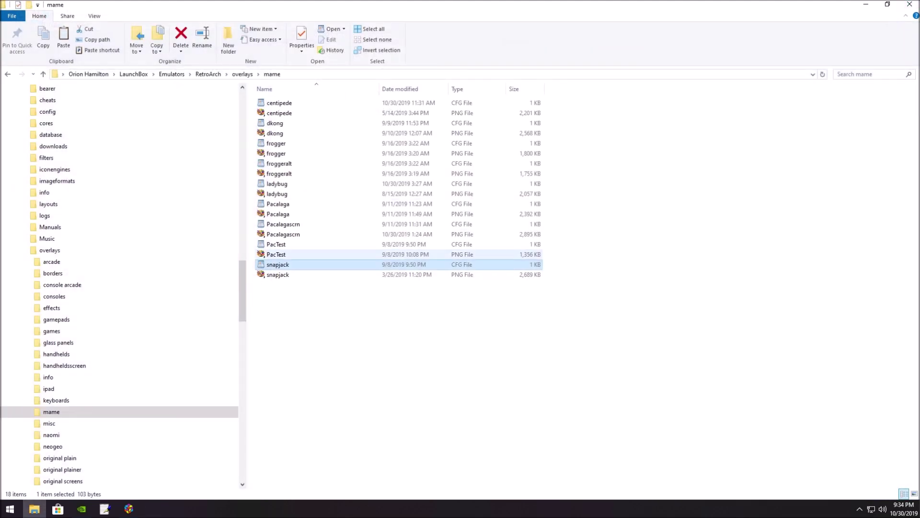
{"action": "left_click_drag", "start_coordinate": [371, 301], "coordinate": [290, 272]}
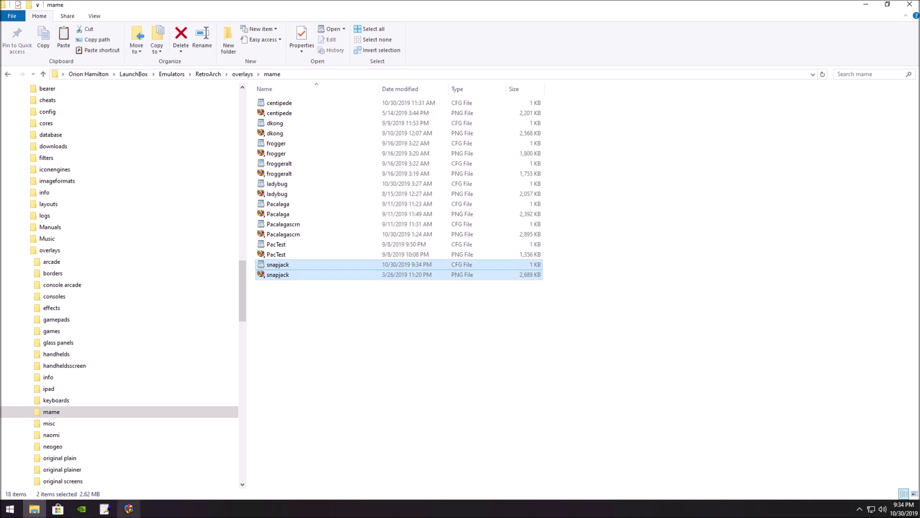
Switch to LaunchBox, search the Arcade platform for "snap", and open the Snap Jack game for editing
{"action": "left_click", "coordinate": [129, 508]}
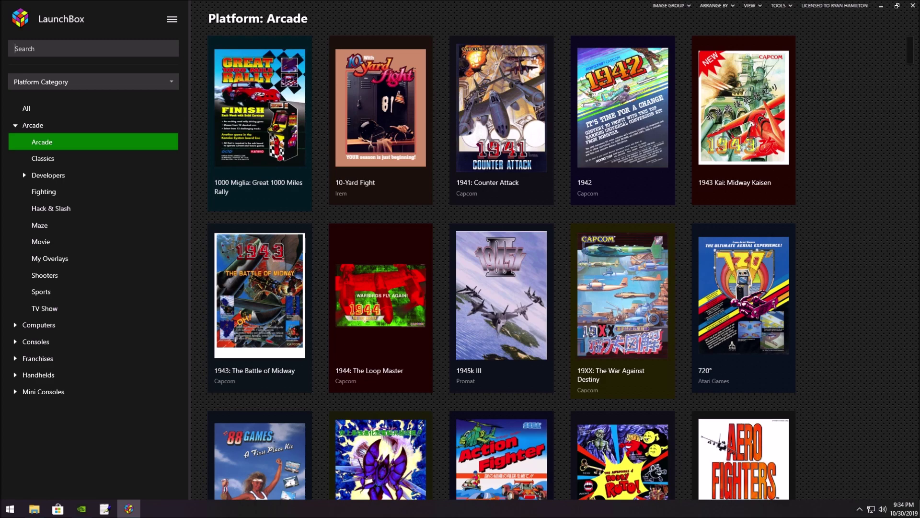
{"action": "type", "text": "snap"}
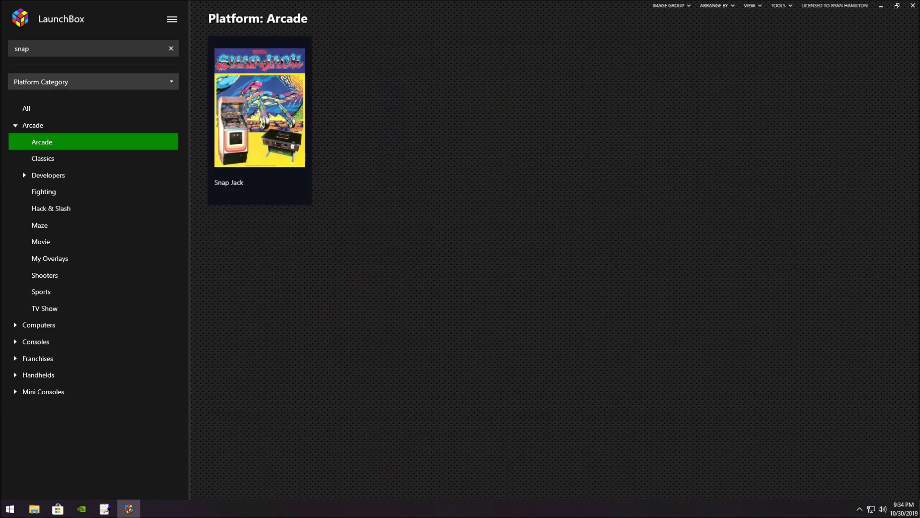
{"action": "left_click", "coordinate": [249, 125]}
{"action": "right_click", "coordinate": [249, 126]}
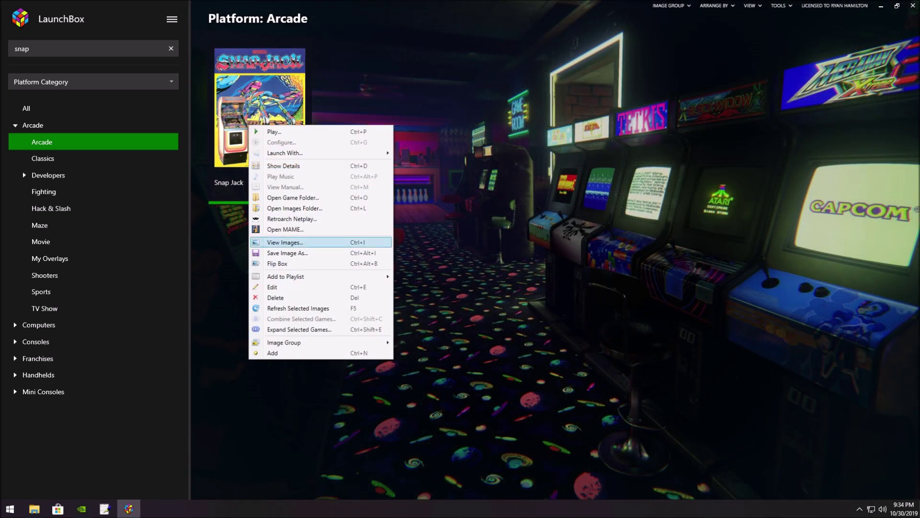
{"action": "key", "text": "Return"}
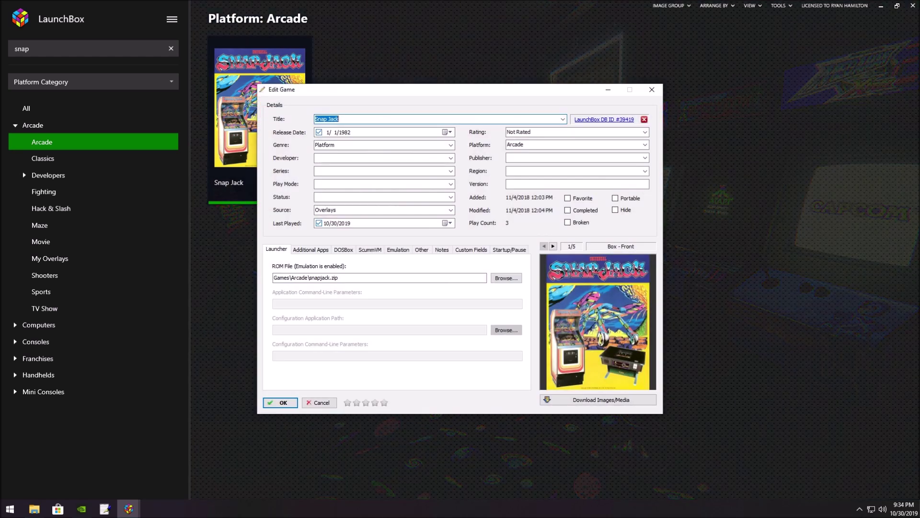
Change Snap Jack's emulator to Retroarch and save the game's settings
{"action": "left_click", "coordinate": [398, 249]}
{"action": "left_click", "coordinate": [398, 296]}
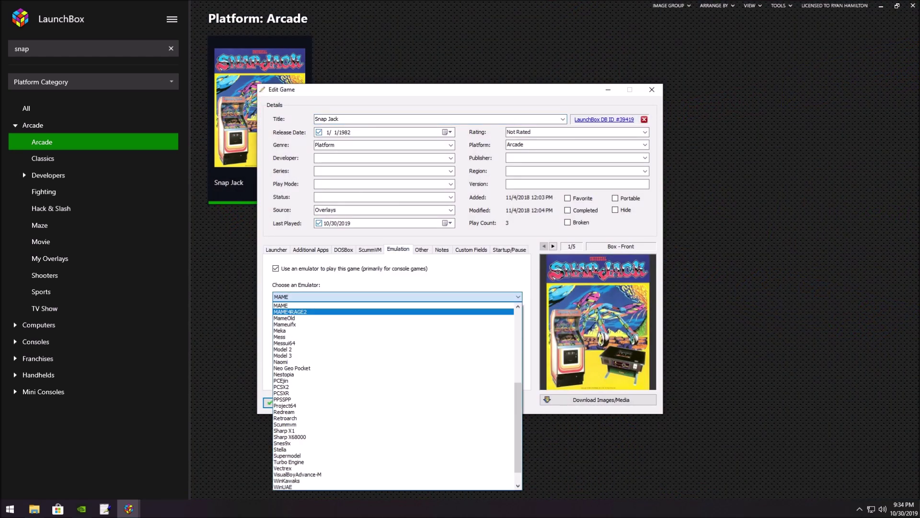
{"action": "scroll", "coordinate": [393, 395], "scroll_direction": "down", "scroll_amount": 3}
{"action": "key", "text": "Down"}
{"action": "key", "text": "Down"}
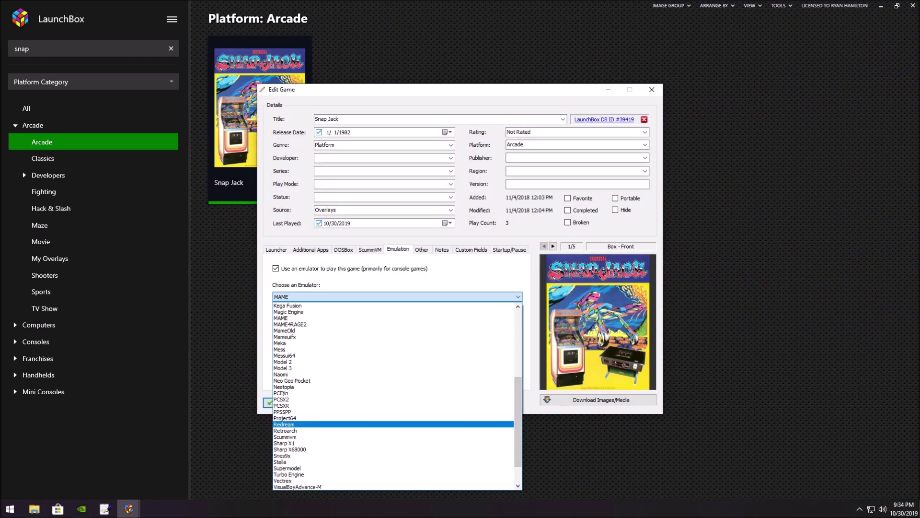
{"action": "key", "text": "Return"}
{"action": "key", "text": "Return"}
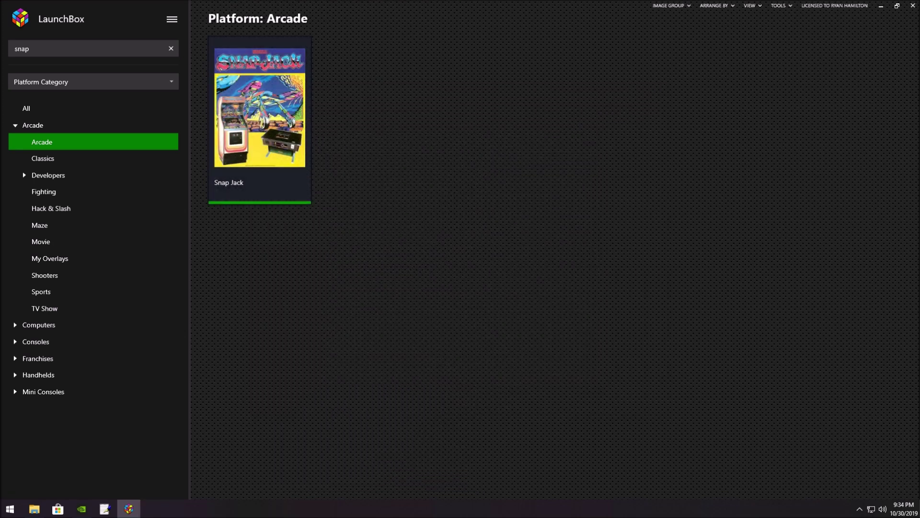
Launch Snap Jack in RetroArch and bring up the emulator's Settings section
{"action": "key", "text": "Return"}
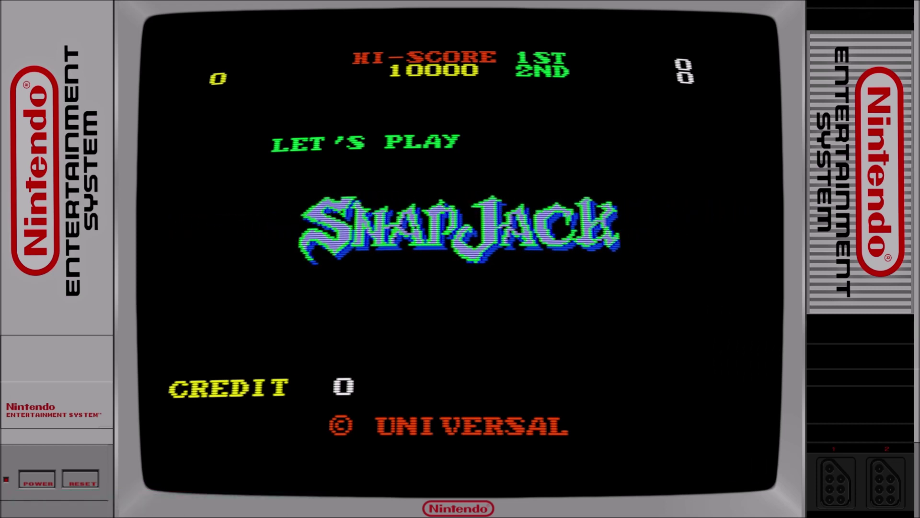
{"action": "key", "text": "F1"}
{"action": "key", "text": "BackSpace"}
{"action": "key", "text": "Right"}
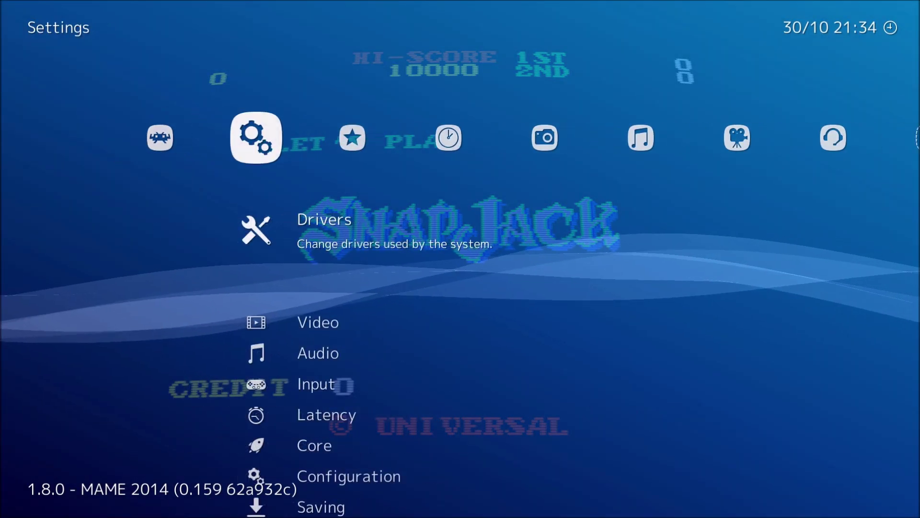
Open the Onscreen Overlay options within the Onscreen Display settings
{"action": "key", "text": "Down"}
{"action": "key", "text": "Down"}
{"action": "key", "text": "Down"}
{"action": "key", "text": "Down"}
{"action": "key", "text": "Down"}
{"action": "key", "text": "Down"}
{"action": "key", "text": "Down"}
{"action": "key", "text": "Down"}
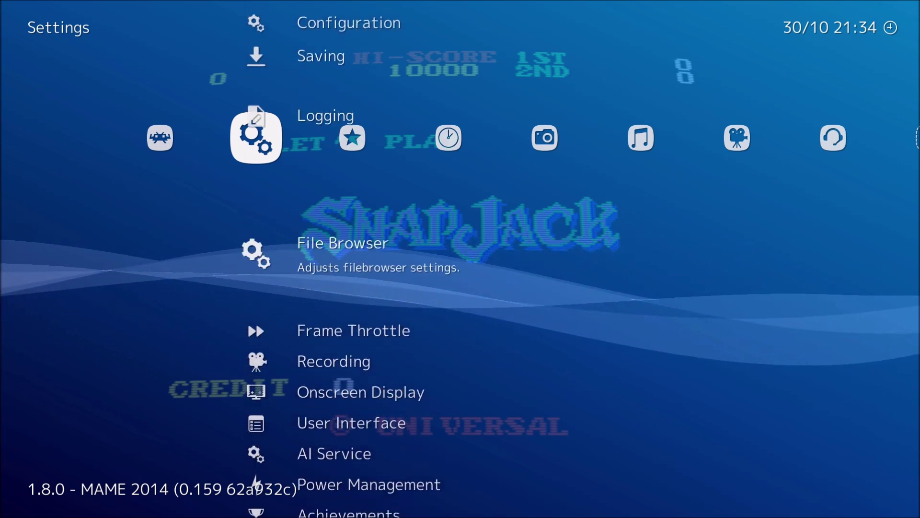
{"action": "key", "text": "Down"}
{"action": "key", "text": "Down"}
{"action": "key", "text": "Down"}
{"action": "key", "text": "Return"}
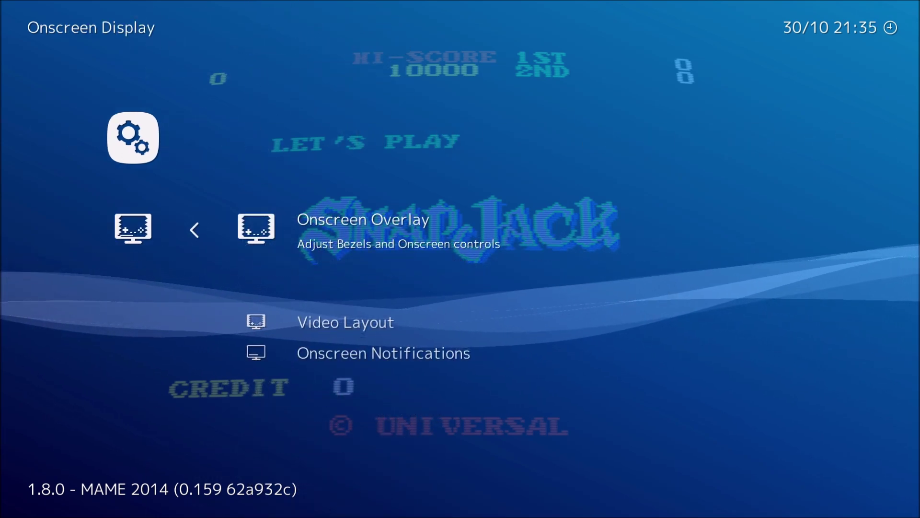
{"action": "key", "text": "Return"}
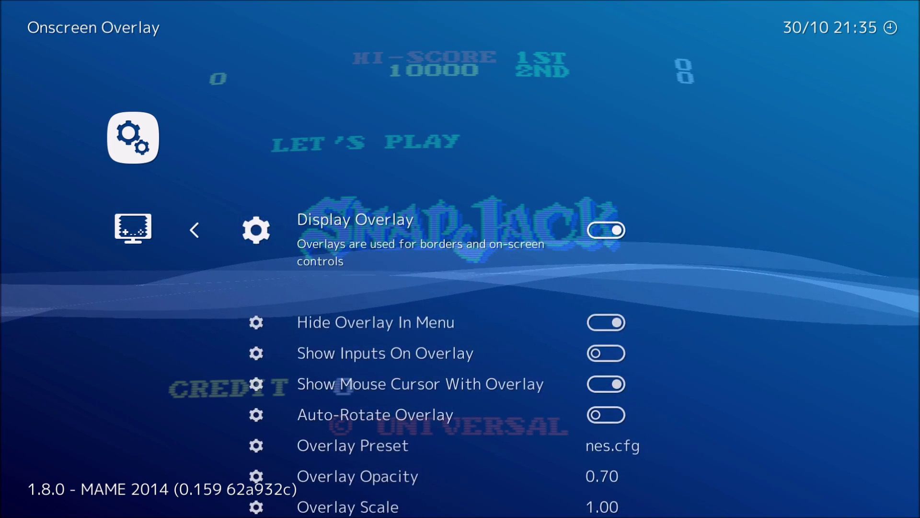
Start choosing a new Overlay Preset and browse to the mame folder inside overlays
{"action": "key", "text": "Down"}
{"action": "key", "text": "Down"}
{"action": "key", "text": "Down"}
{"action": "key", "text": "Down"}
{"action": "key", "text": "Down"}
{"action": "key", "text": "Return"}
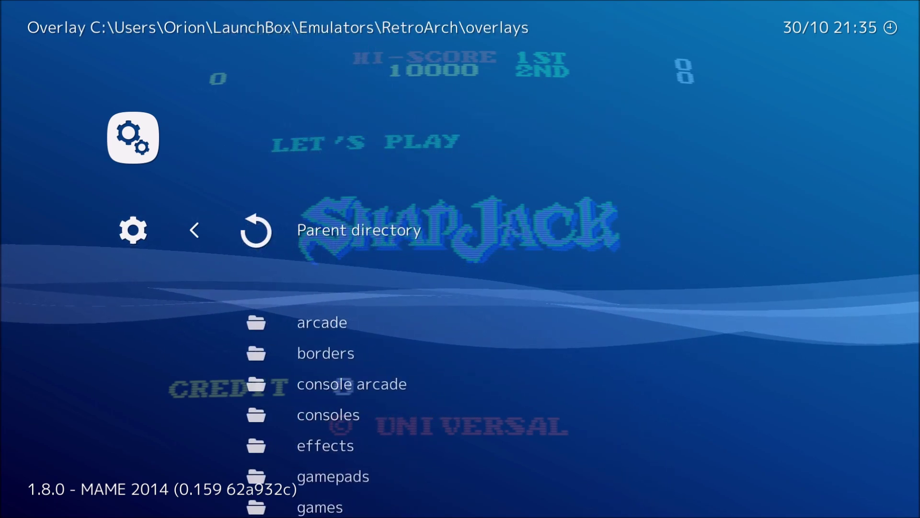
{"action": "key", "text": "Down"}
{"action": "key", "text": "Down"}
{"action": "key", "text": "Down"}
{"action": "key", "text": "Down"}
{"action": "key", "text": "Down"}
{"action": "key", "text": "Down"}
{"action": "key", "text": "Down"}
{"action": "key", "text": "Down"}
{"action": "key", "text": "Down"}
{"action": "key", "text": "Down"}
{"action": "key", "text": "Down"}
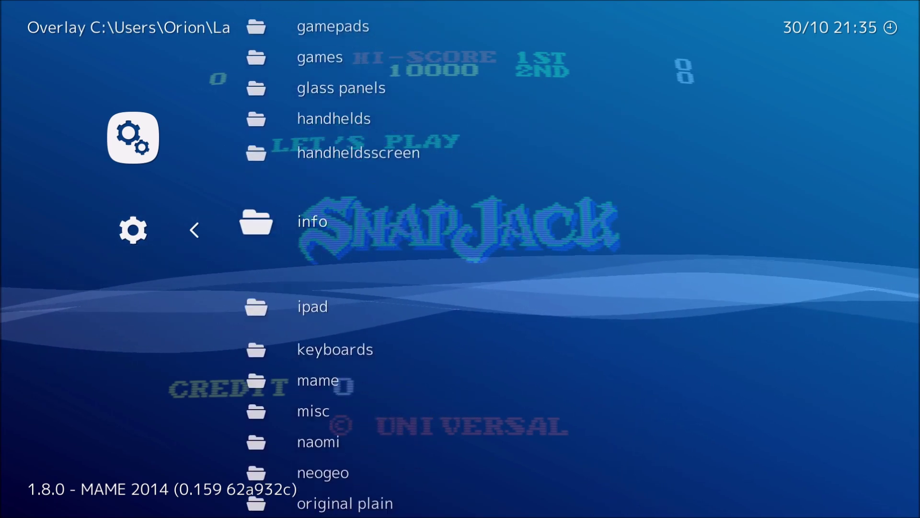
{"action": "key", "text": "Down"}
{"action": "key", "text": "Down"}
{"action": "key", "text": "Down"}
{"action": "key", "text": "Return"}
Load snapjack.cfg from the mame folder as the overlay preset
{"action": "key", "text": "Down"}
{"action": "key", "text": "Down"}
{"action": "key", "text": "Down"}
{"action": "key", "text": "Down"}
{"action": "key", "text": "Down"}
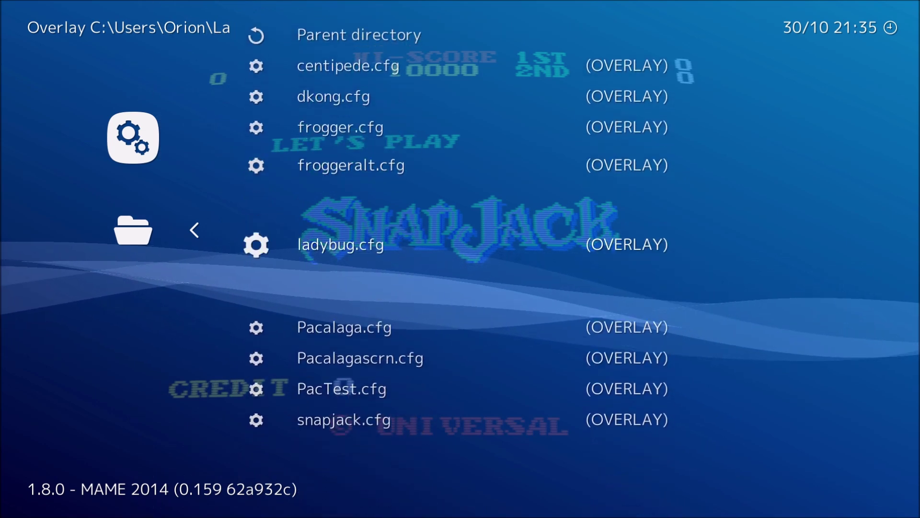
{"action": "key", "text": "Down"}
{"action": "key", "text": "Down"}
{"action": "key", "text": "Down"}
{"action": "key", "text": "Down"}
{"action": "key", "text": "Return"}
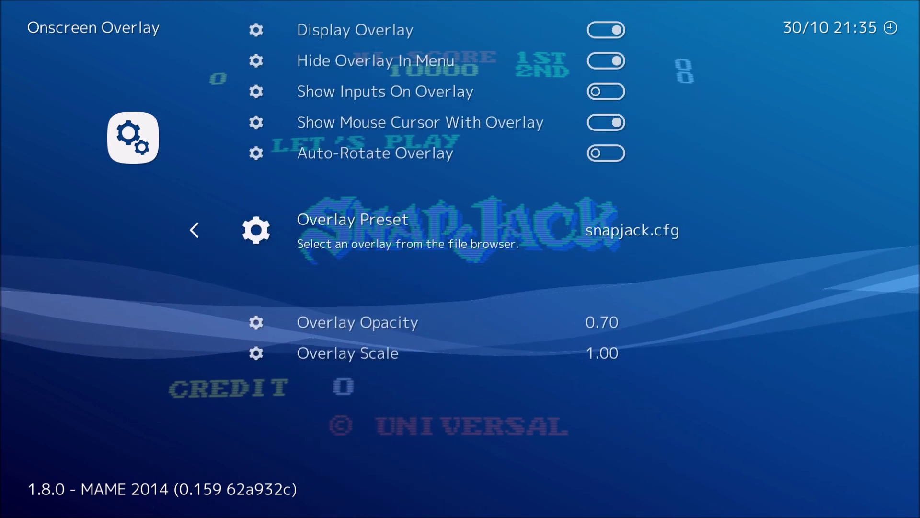
Check the new bezel overlay over the running game and return to the main Settings list
{"action": "key", "text": "F1"}
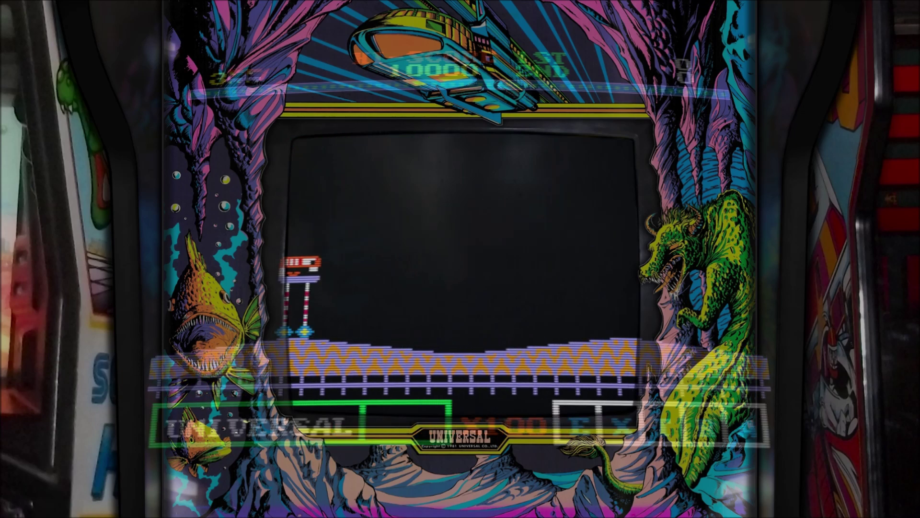
{"action": "key", "text": "F1"}
{"action": "key", "text": "BackSpace"}
{"action": "key", "text": "BackSpace"}
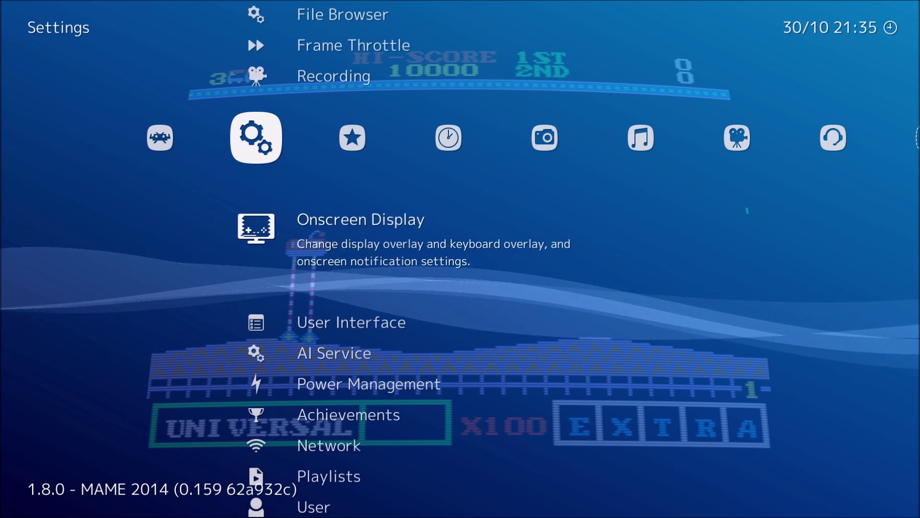
Open the Video settings
{"action": "key", "text": "Right"}
{"action": "key", "text": "Left"}
{"action": "key", "text": "Left"}
{"action": "key", "text": "Right"}
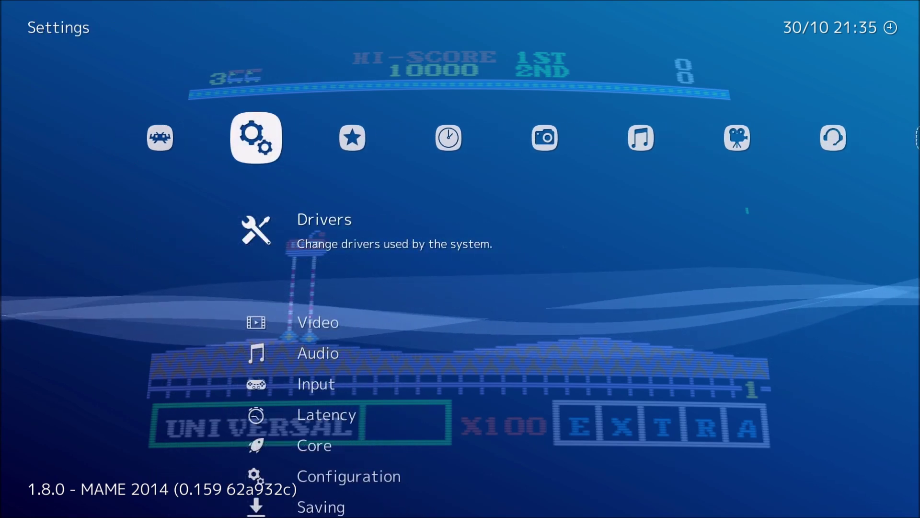
{"action": "key", "text": "Down"}
{"action": "key", "text": "Return"}
{"action": "key", "text": "Down"}
{"action": "key", "text": "Down"}
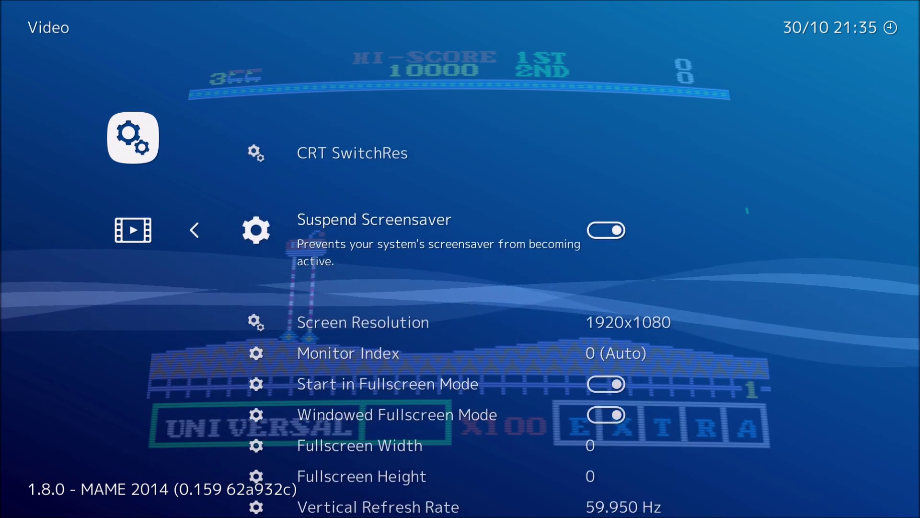
Reduce the Custom Aspect Ratio Width to 1105 in the Video settings
{"action": "key", "text": "Down"}
{"action": "key", "text": "Down"}
{"action": "key", "text": "Down"}
{"action": "key", "text": "Down"}
{"action": "key", "text": "Down"}
{"action": "key", "text": "Down"}
{"action": "key", "text": "Down"}
{"action": "key", "text": "Down"}
{"action": "key", "text": "Down"}
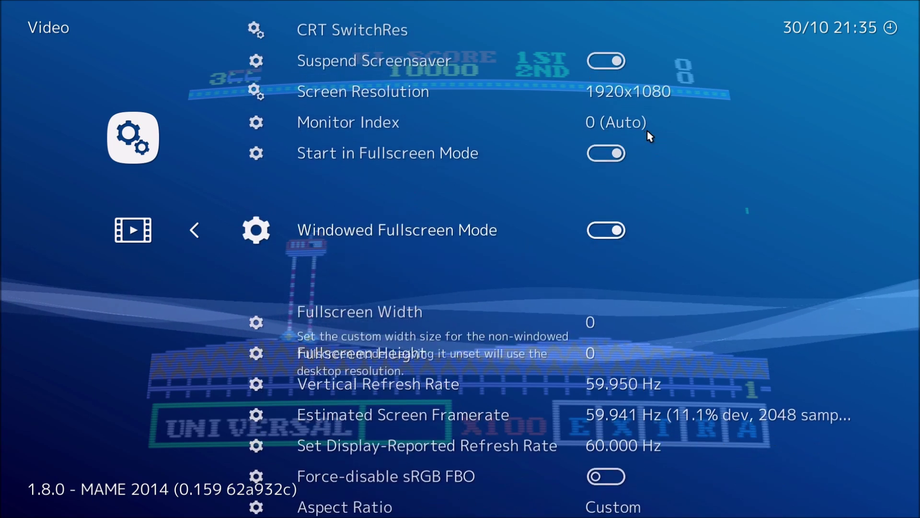
{"action": "key", "text": "Down"}
{"action": "key", "text": "Down"}
{"action": "key", "text": "Down"}
{"action": "key", "text": "Down"}
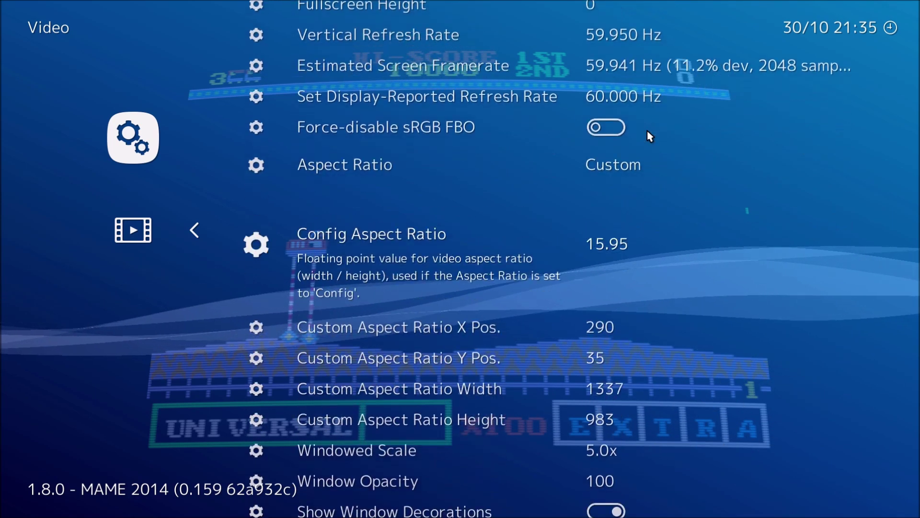
{"action": "key", "text": "Down"}
{"action": "key", "text": "Up"}
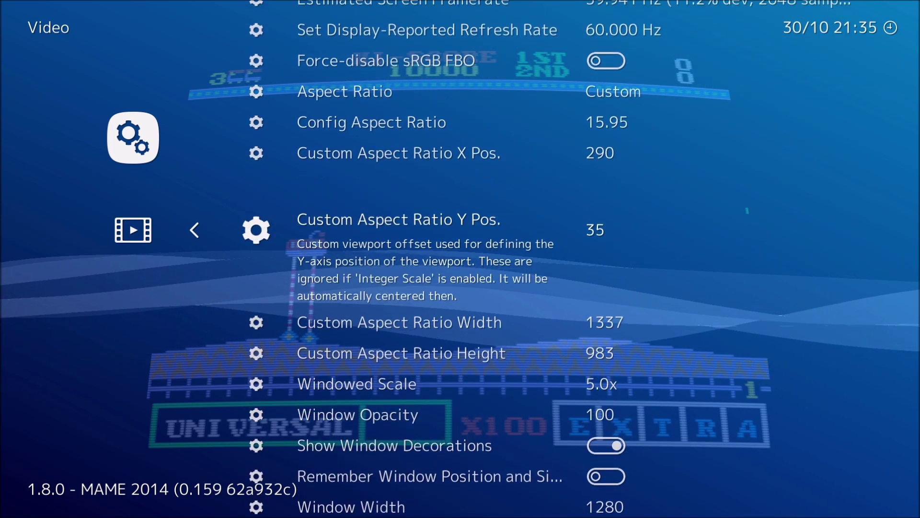
{"action": "key", "text": "Down"}
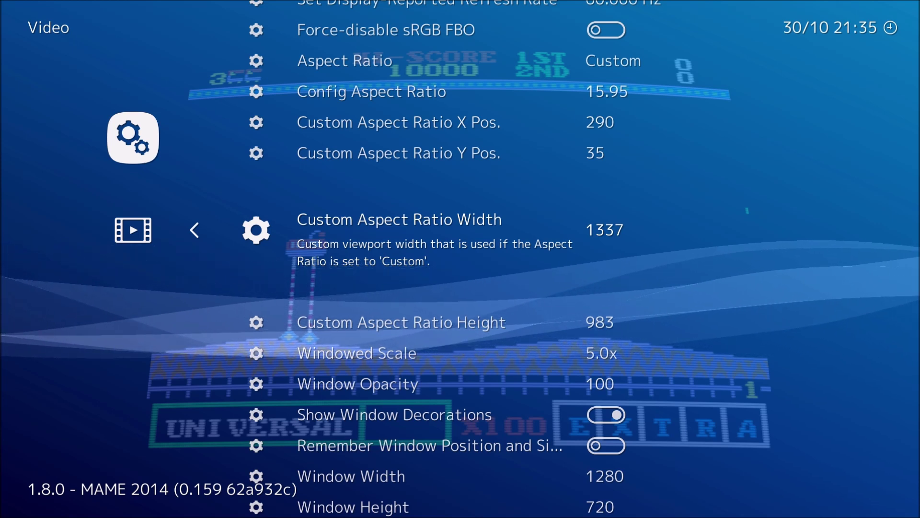
{"action": "key", "text": "Left"}
{"action": "key", "text": "Left"}
{"action": "key", "text": "Left"}
{"action": "key", "text": "Left"}
{"action": "key", "text": "Left"}
{"action": "key", "text": "Left"}
{"action": "key", "text": "Left"}
{"action": "key", "text": "Left"}
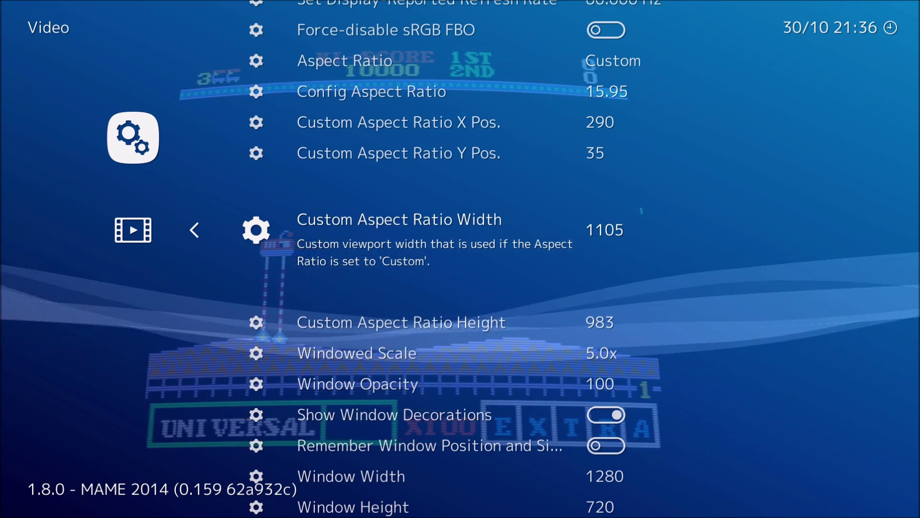
Increase the Custom Aspect Ratio X Pos. to 468
{"action": "key", "text": "Up"}
{"action": "key", "text": "Right"}
{"action": "key", "text": "Right"}
{"action": "key", "text": "Right"}
{"action": "key", "text": "Right"}
{"action": "key", "text": "Right"}
{"action": "key", "text": "Right"}
{"action": "key", "text": "Right"}
{"action": "key", "text": "Right"}
{"action": "key", "text": "Right"}
{"action": "key", "text": "Right"}
{"action": "key", "text": "Right"}
Reduce the Custom Aspect Ratio Width to below 847
{"action": "key", "text": "Down"}
{"action": "key", "text": "Down"}
{"action": "key", "text": "Left"}
{"action": "key", "text": "Left"}
{"action": "key", "text": "Left"}
{"action": "key", "text": "Left"}
{"action": "key", "text": "Left"}
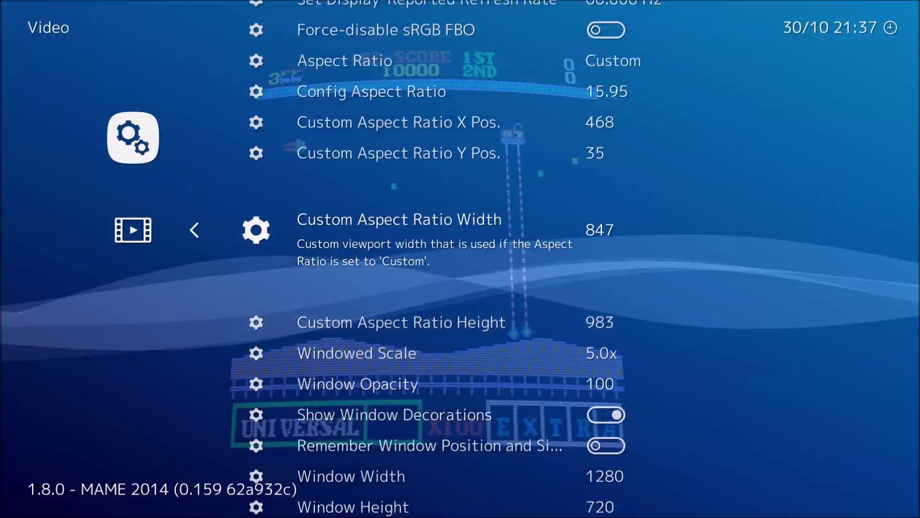
{"action": "key", "text": "Left"}
{"action": "key", "text": "Left"}
{"action": "key", "text": "Left"}
{"action": "key", "text": "Left"}
{"action": "key", "text": "Left"}
{"action": "key", "text": "Left"}
Move the game viewport by raising the Custom Aspect Ratio X Pos. to 587
{"action": "key", "text": "Up"}
{"action": "key", "text": "Up"}
{"action": "key", "text": "Right"}
{"action": "key", "text": "Right"}
{"action": "key", "text": "Right"}
{"action": "key", "text": "Right"}
{"action": "key", "text": "Right"}
{"action": "key", "text": "Right"}
{"action": "key", "text": "Right"}
{"action": "key", "text": "Right"}
{"action": "key", "text": "Right"}
Narrow the game viewport to a Custom Aspect Ratio Width of 758
{"action": "key", "text": "Down"}
{"action": "key", "text": "Down"}
{"action": "key", "text": "Left"}
{"action": "key", "text": "Left"}
{"action": "key", "text": "Left"}
Reduce the Custom Aspect Ratio Height to 738
{"action": "key", "text": "Down"}
{"action": "key", "text": "Left"}
{"action": "key", "text": "Left"}
{"action": "key", "text": "Left"}
{"action": "key", "text": "Left"}
{"action": "key", "text": "Left"}
{"action": "key", "text": "Left"}
{"action": "key", "text": "Left"}
{"action": "key", "text": "Left"}
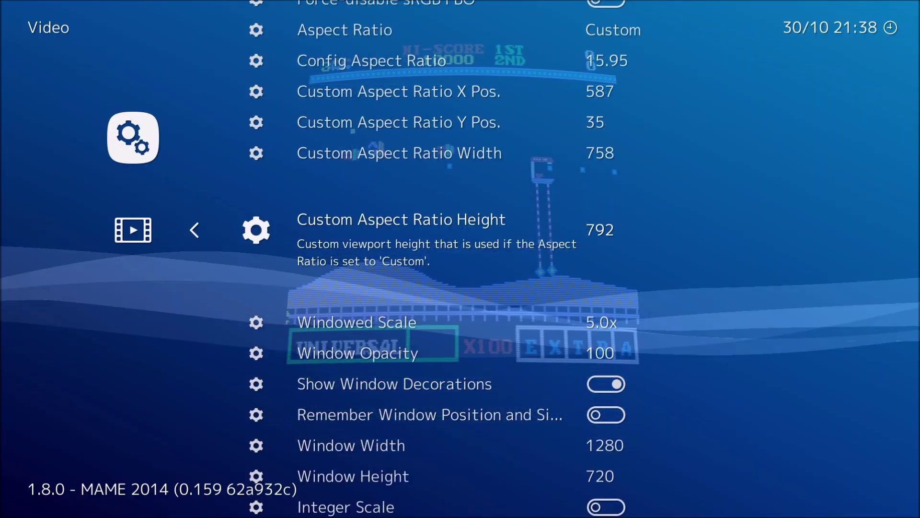
{"action": "key", "text": "Left"}
Fine-tune the custom viewport to X Pos. 605, Y Pos. 188 and Width 722
{"action": "key", "text": "Up"}
{"action": "key", "text": "Up"}
{"action": "key", "text": "Right"}
{"action": "key", "text": "Right"}
{"action": "key", "text": "Right"}
{"action": "key", "text": "Down"}
{"action": "key", "text": "Down"}
{"action": "key", "text": "Left"}
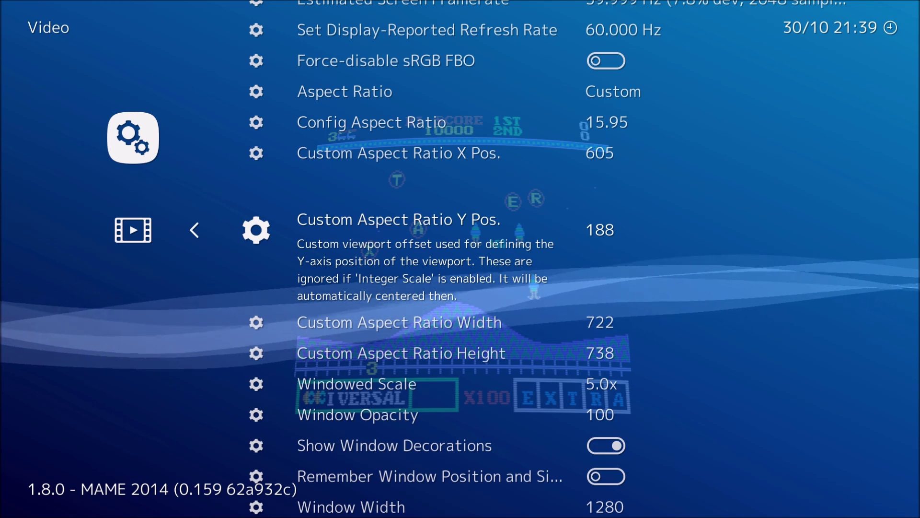
Adjust the Custom Aspect Ratio Y Pos. to 190
{"action": "key", "text": "Down"}
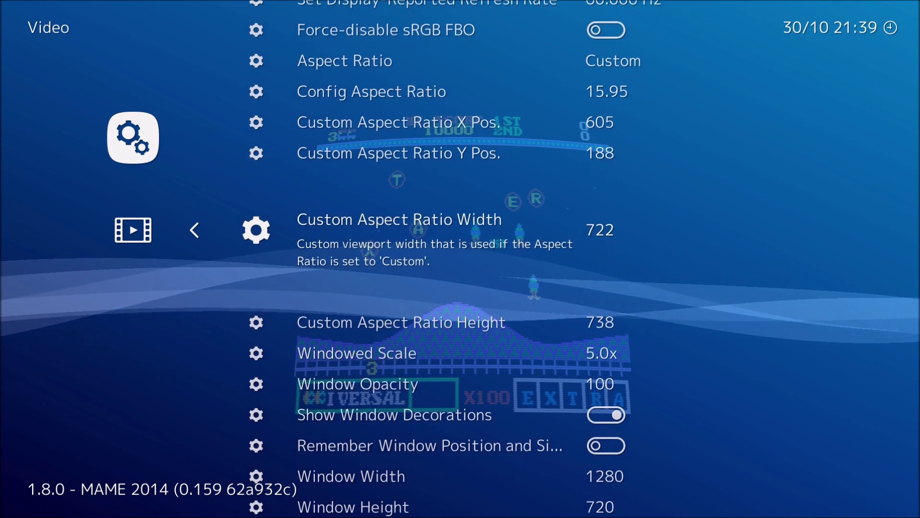
{"action": "key", "text": "Up"}
{"action": "key", "text": "Up"}
{"action": "key", "text": "Down"}
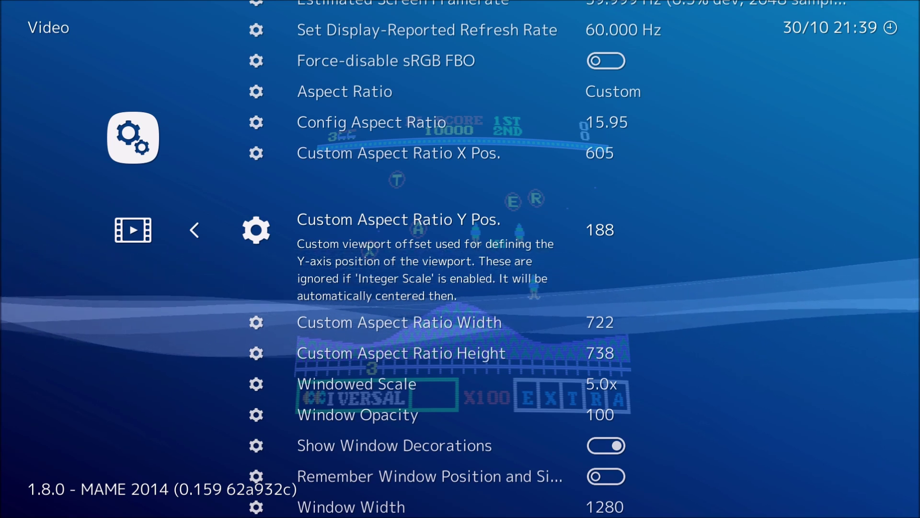
{"action": "key", "text": "Left"}
{"action": "key", "text": "Left"}
{"action": "key", "text": "Left"}
{"action": "key", "text": "Right"}
{"action": "key", "text": "Right"}
{"action": "key", "text": "Right"}
{"action": "key", "text": "Right"}
{"action": "key", "text": "Right"}
{"action": "key", "text": "Right"}
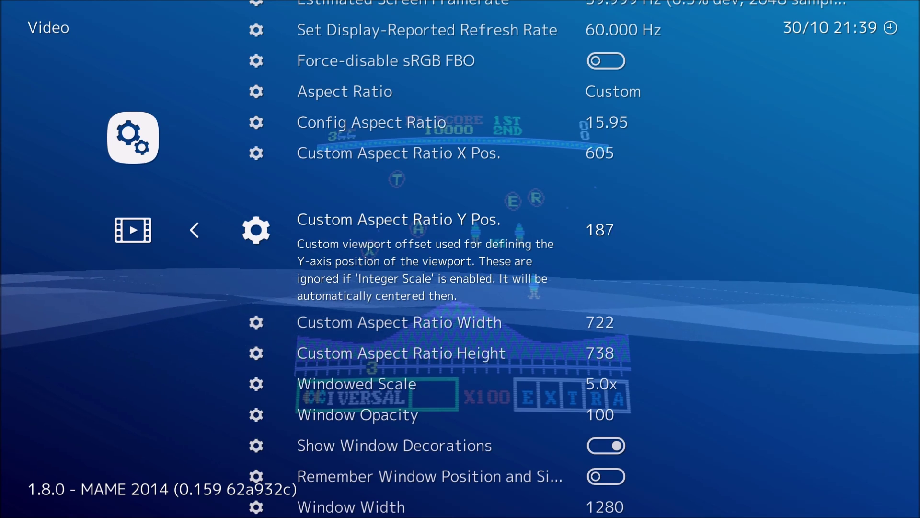
{"action": "key", "text": "Left"}
Try narrower Custom Aspect Ratio Width values such as 715, and restore the width to 722
{"action": "key", "text": "Down"}
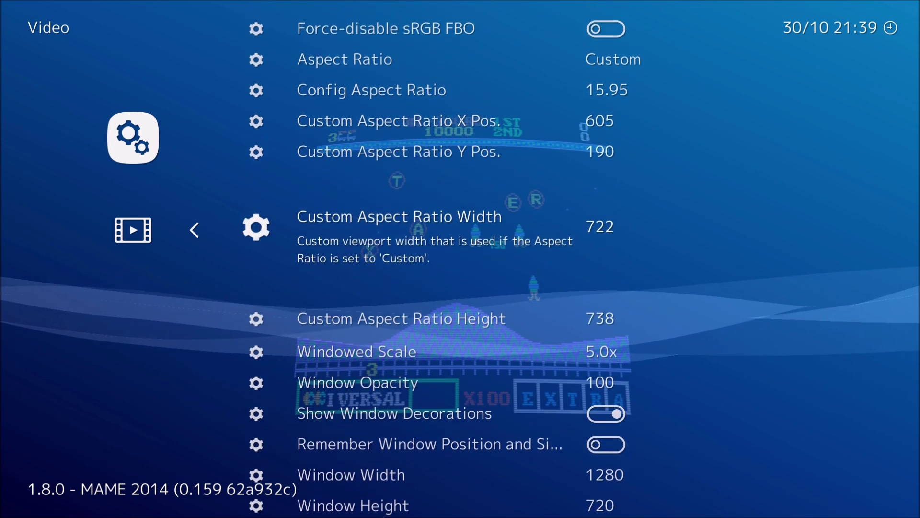
{"action": "key", "text": "Left"}
{"action": "key", "text": "Left"}
{"action": "key", "text": "Left"}
{"action": "key", "text": "Left"}
{"action": "key", "text": "Left"}
{"action": "key", "text": "Left"}
{"action": "key", "text": "Left"}
{"action": "key", "text": "Left"}
{"action": "key", "text": "Left"}
{"action": "key", "text": "Right"}
{"action": "key", "text": "Right"}
{"action": "key", "text": "Right"}
{"action": "key", "text": "Right"}
{"action": "key", "text": "Right"}
{"action": "key", "text": "Right"}
{"action": "key", "text": "Right"}
{"action": "key", "text": "Right"}
{"action": "key", "text": "Right"}
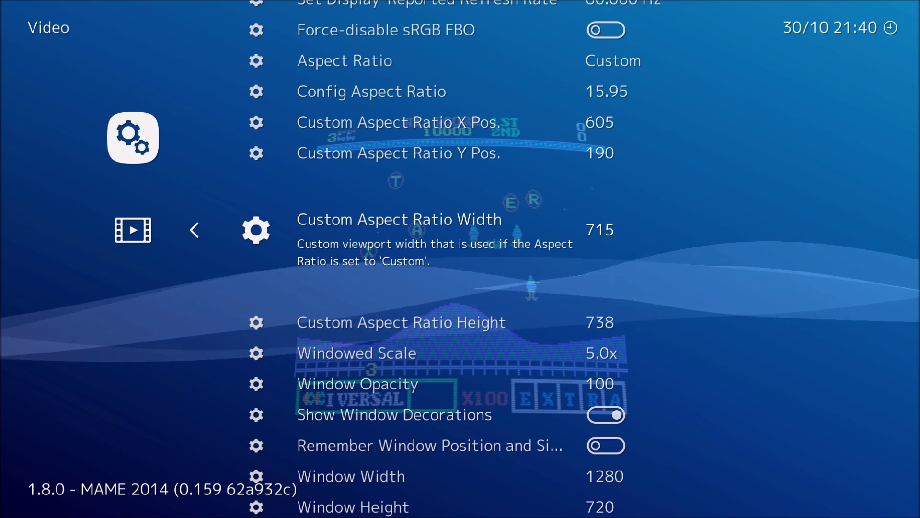
{"action": "key", "text": "Left"}
{"action": "key", "text": "Right"}
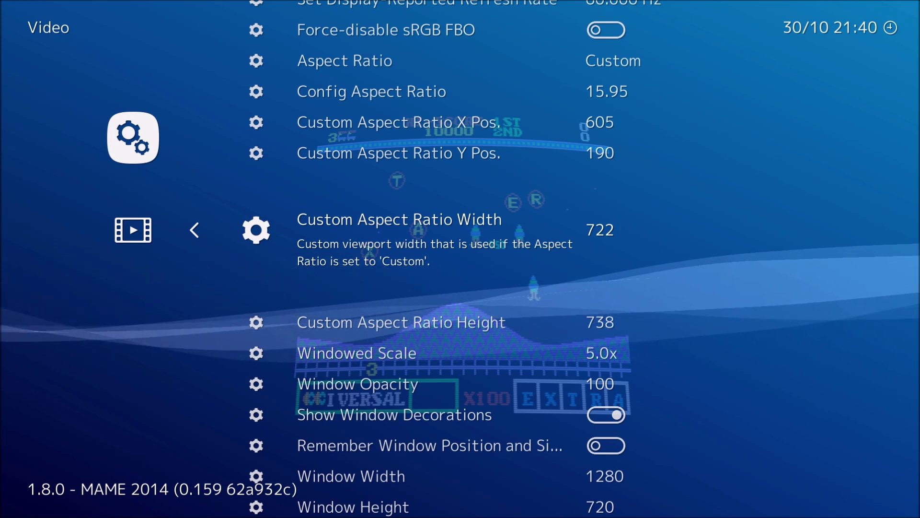
Check how the game picture fits inside the bezel by switching between the running game and the Video settings
{"action": "key", "text": "F1"}
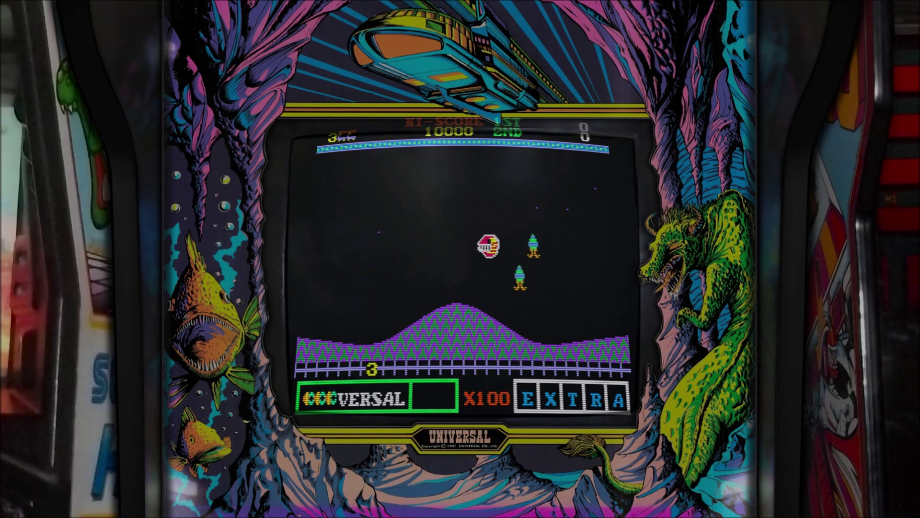
{"action": "key", "text": "F1"}
{"action": "key", "text": "F1"}
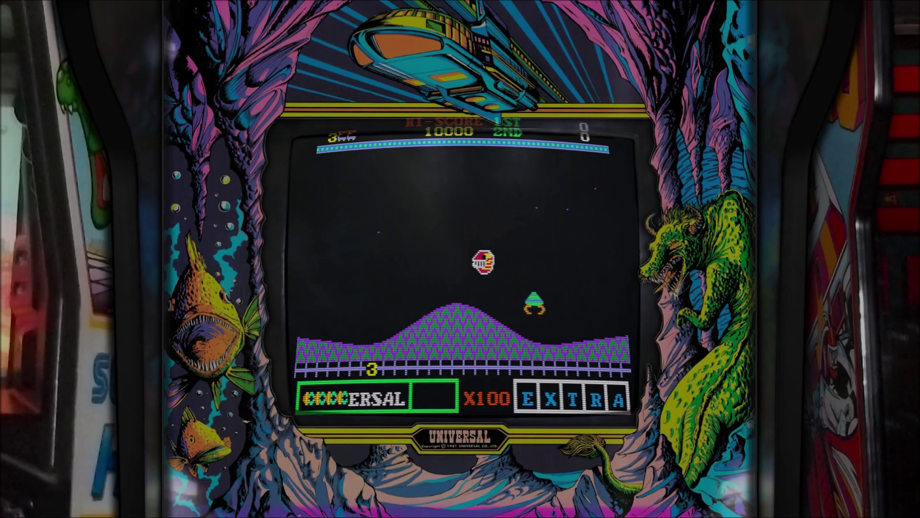
{"action": "key", "text": "F1"}
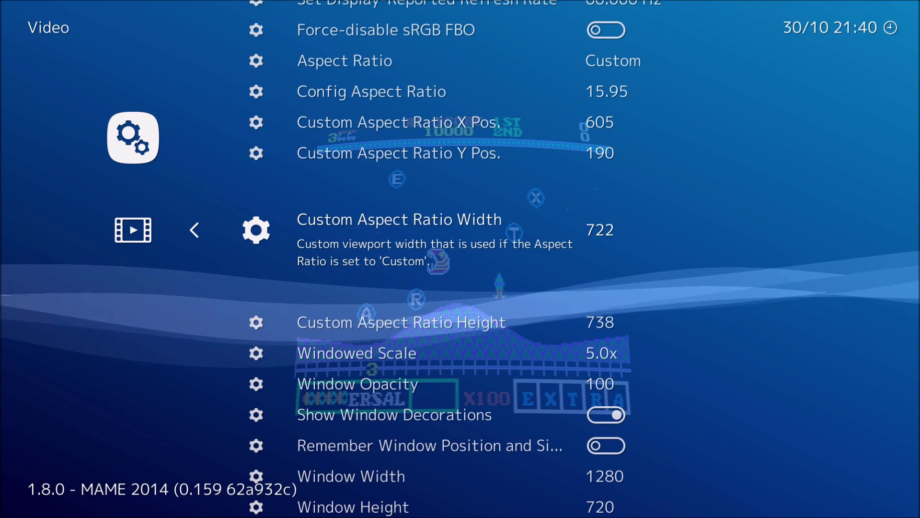
{"action": "key", "text": "F1"}
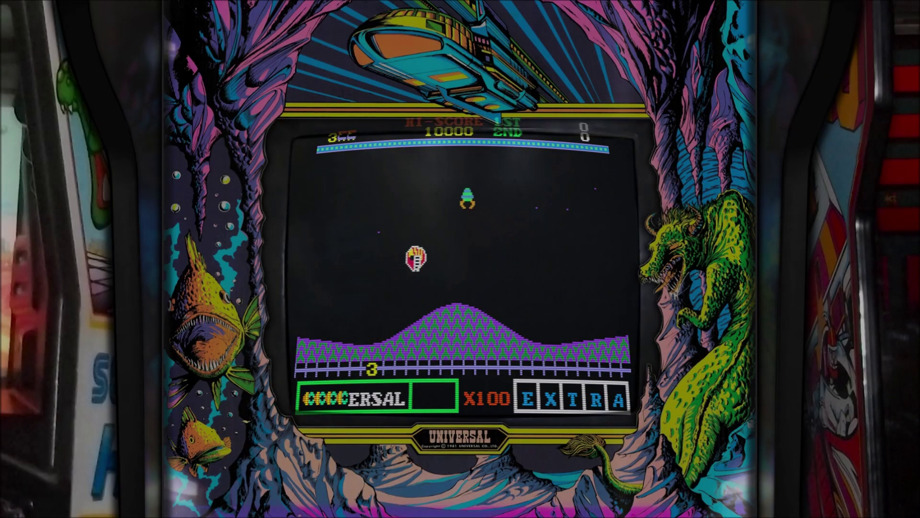
{"action": "key", "text": "F1"}
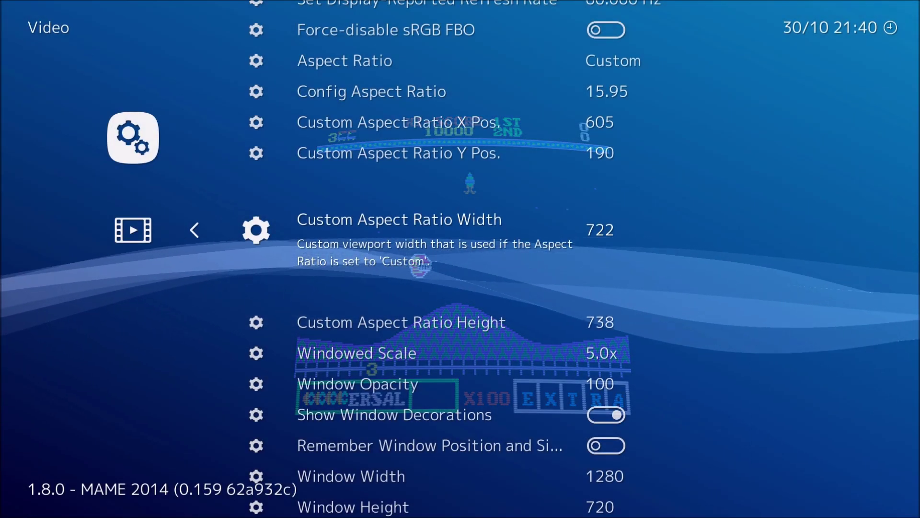
{"action": "key", "text": "F1"}
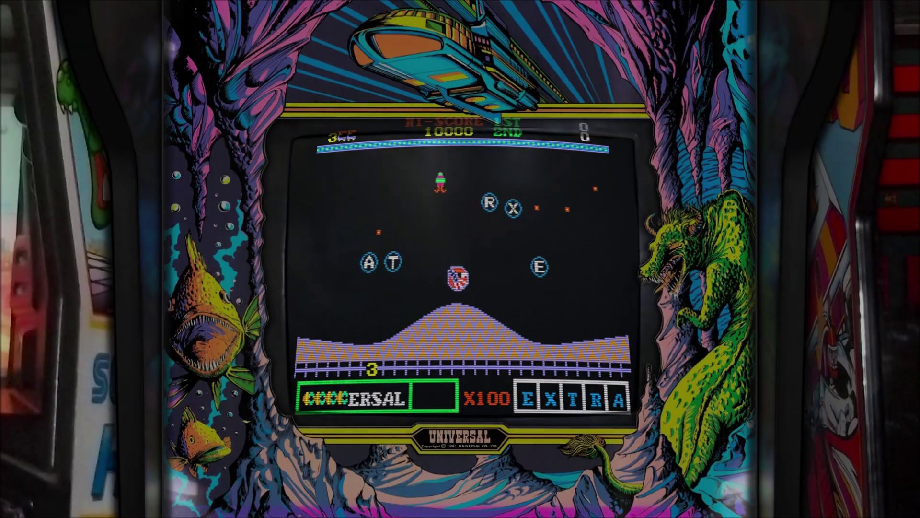
{"action": "key", "text": "F1"}
{"action": "key", "text": "F1"}
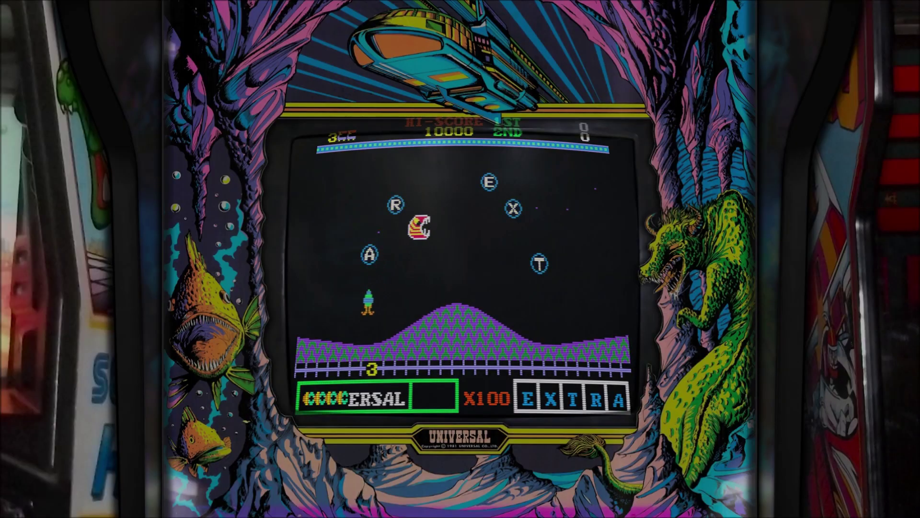
Leave the Video settings and return to the main Settings list
{"action": "key", "text": "F1"}
{"action": "key", "text": "BackSpace"}
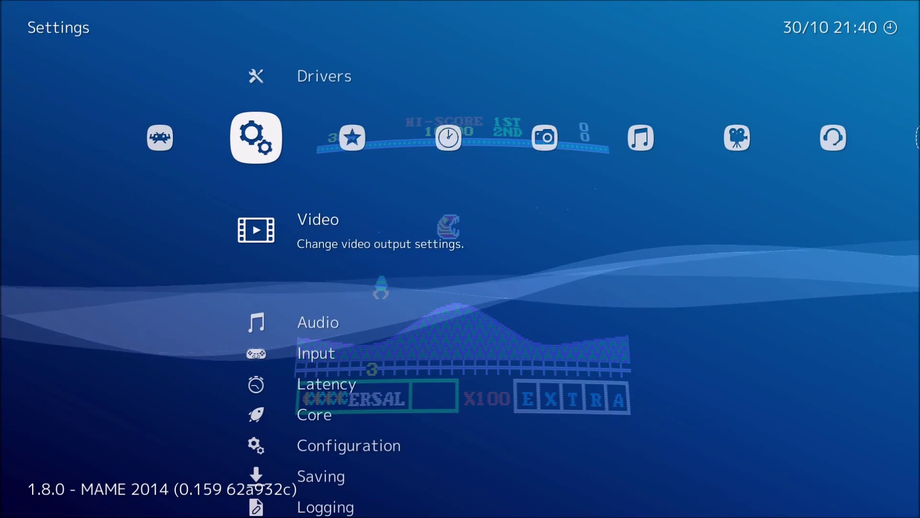
{"action": "key", "text": "Left"}
{"action": "key", "text": "Right"}
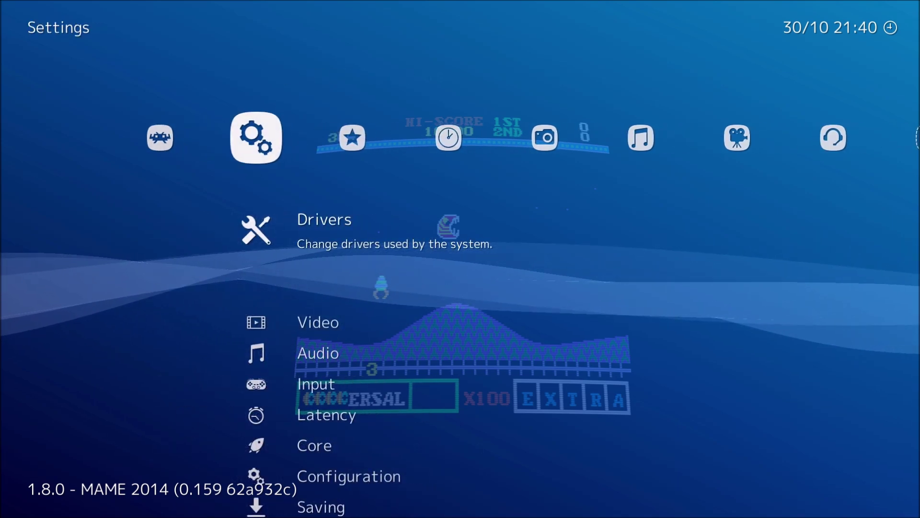
{"action": "key", "text": "Right"}
{"action": "key", "text": "Left"}
{"action": "key", "text": "Left"}
{"action": "key", "text": "Right"}
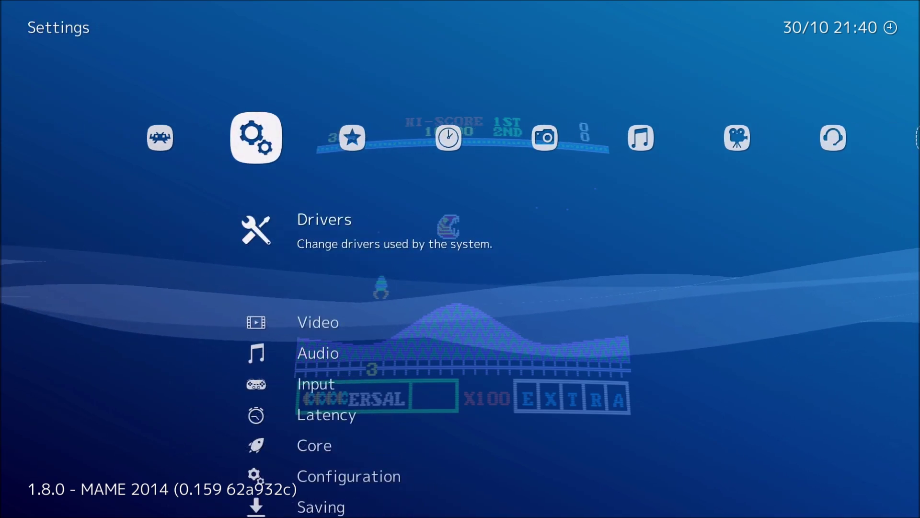
Look through the main Settings list for the shader options
{"action": "key", "text": "Down"}
{"action": "key", "text": "Down"}
{"action": "key", "text": "Down"}
{"action": "key", "text": "Down"}
{"action": "key", "text": "Down"}
{"action": "key", "text": "Down"}
{"action": "key", "text": "Down"}
{"action": "key", "text": "Down"}
{"action": "key", "text": "Down"}
{"action": "key", "text": "Down"}
{"action": "key", "text": "Down"}
{"action": "key", "text": "Down"}
{"action": "key", "text": "Down"}
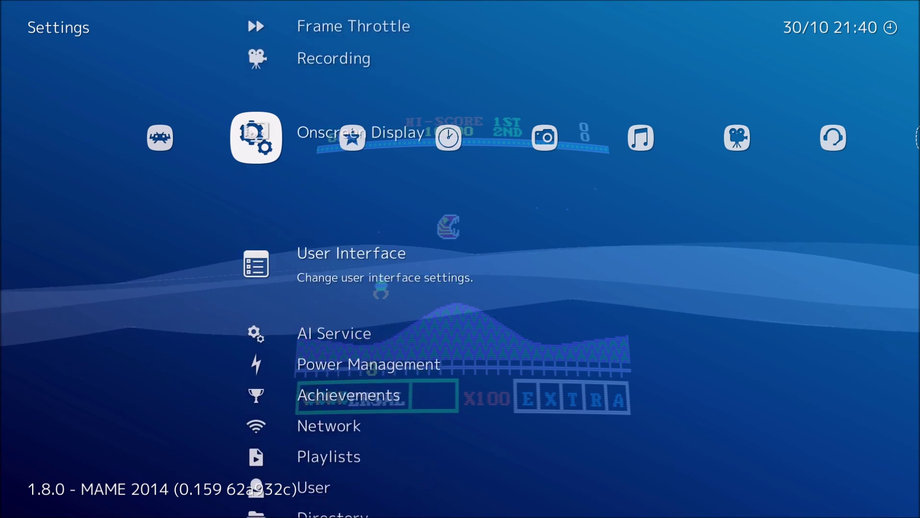
{"action": "key", "text": "Down"}
{"action": "key", "text": "Down"}
{"action": "key", "text": "Down"}
{"action": "key", "text": "Down"}
Open the Shaders settings of the running game from the Quick Menu
{"action": "key", "text": "Left"}
{"action": "key", "text": "Return"}
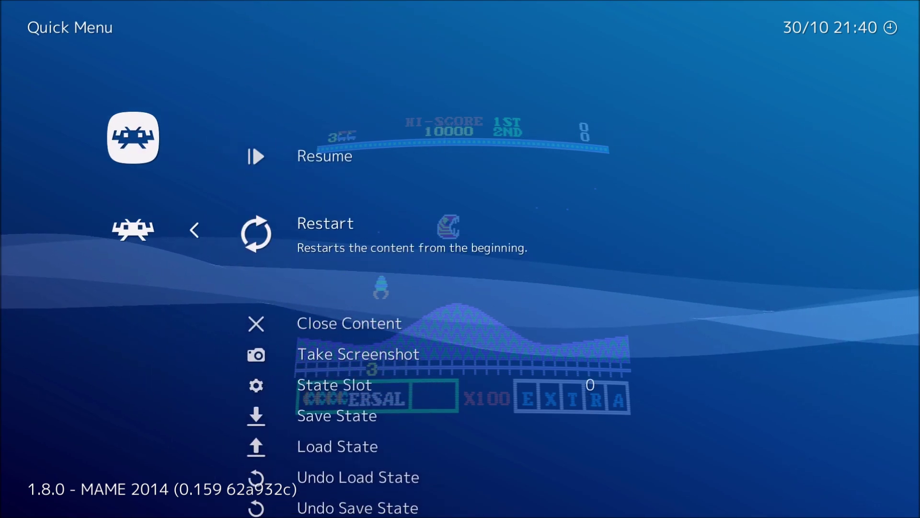
{"action": "key", "text": "Down"}
{"action": "key", "text": "Down"}
{"action": "key", "text": "Down"}
{"action": "key", "text": "Down"}
{"action": "key", "text": "Down"}
{"action": "key", "text": "Down"}
{"action": "key", "text": "Down"}
{"action": "key", "text": "Down"}
{"action": "key", "text": "Down"}
{"action": "key", "text": "Down"}
{"action": "key", "text": "Down"}
{"action": "key", "text": "Down"}
{"action": "key", "text": "Down"}
{"action": "key", "text": "Down"}
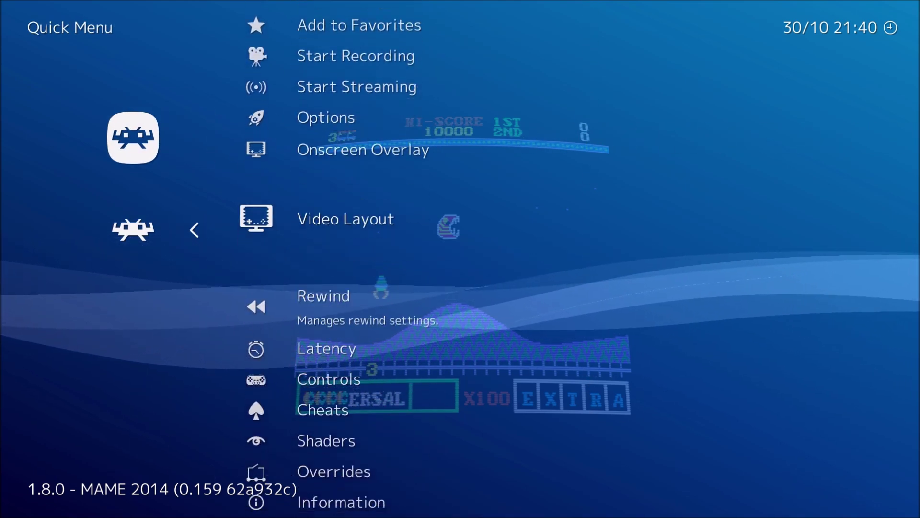
{"action": "key", "text": "Down"}
{"action": "key", "text": "Down"}
{"action": "key", "text": "Down"}
{"action": "key", "text": "Down"}
{"action": "key", "text": "Return"}
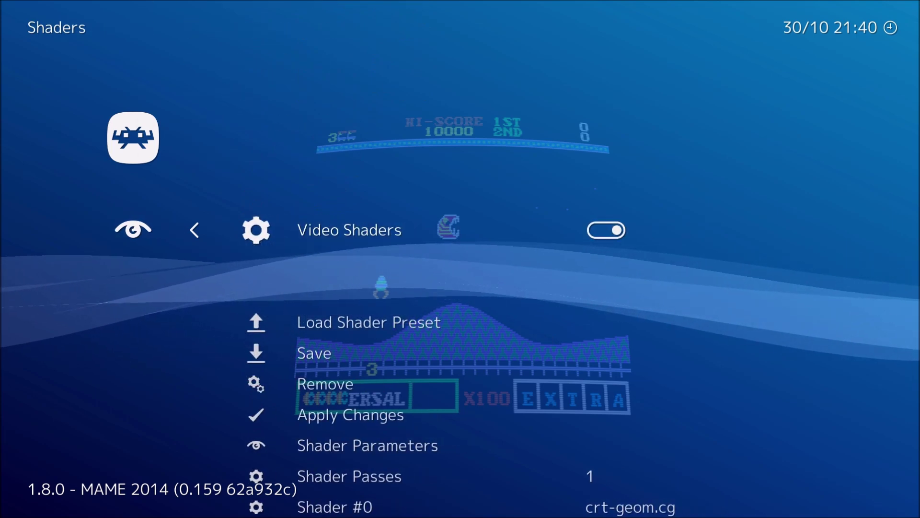
Open the current shader's parameters and go to the CRTGeom tilt settings
{"action": "key", "text": "Down"}
{"action": "key", "text": "Down"}
{"action": "key", "text": "Down"}
{"action": "key", "text": "Down"}
{"action": "key", "text": "Down"}
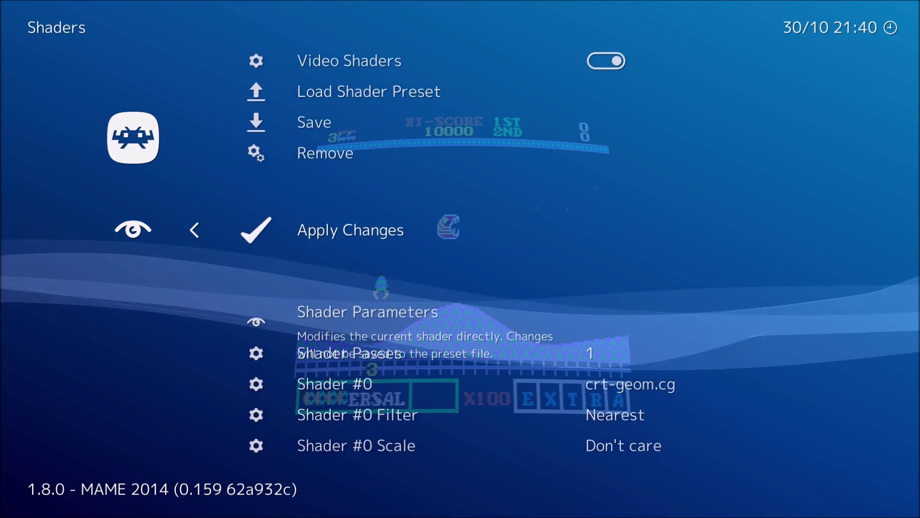
{"action": "key", "text": "Return"}
{"action": "key", "text": "Down"}
{"action": "key", "text": "Down"}
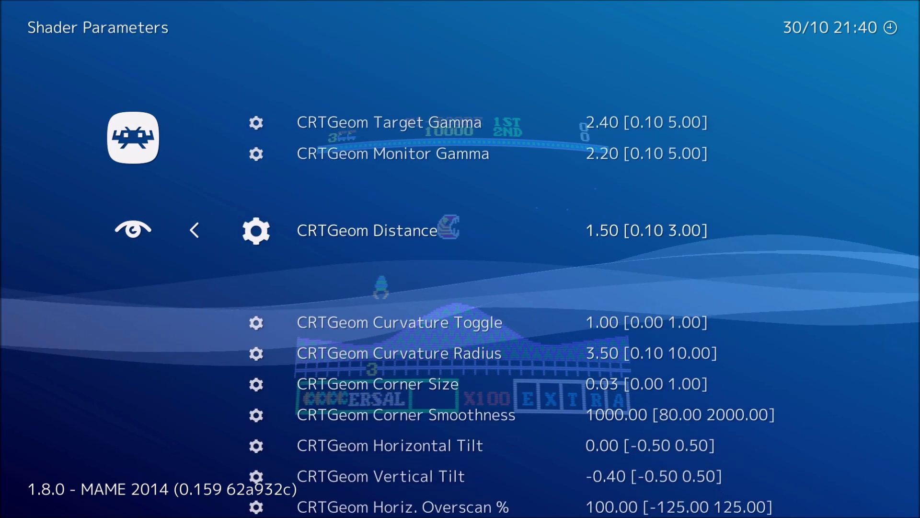
{"action": "key", "text": "Down"}
{"action": "key", "text": "Down"}
{"action": "key", "text": "Down"}
{"action": "key", "text": "Down"}
{"action": "key", "text": "Down"}
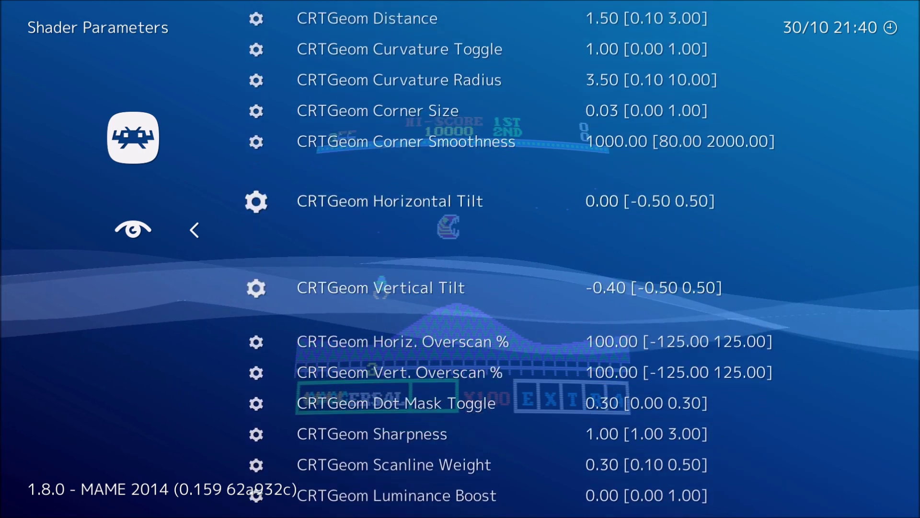
Try a CRTGeom Vertical Tilt of -0.45
{"action": "key", "text": "Left"}
{"action": "key", "text": "Right"}
{"action": "key", "text": "Down"}
{"action": "key", "text": "Left"}
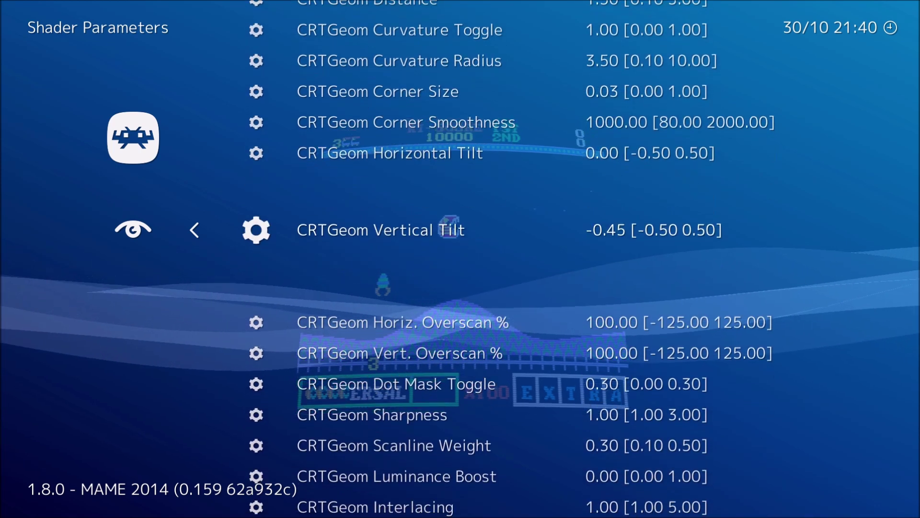
Set the CRTGeom Vertical Tilt to 0.00
{"action": "key", "text": "Right"}
{"action": "key", "text": "Right"}
{"action": "key", "text": "Right"}
{"action": "key", "text": "Right"}
{"action": "key", "text": "Right"}
{"action": "key", "text": "Right"}
{"action": "key", "text": "Right"}
{"action": "key", "text": "Right"}
{"action": "key", "text": "Right"}
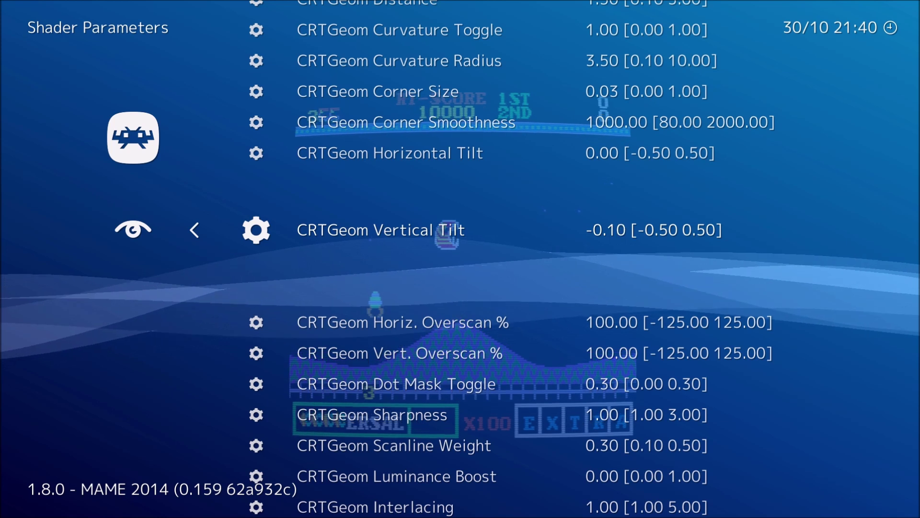
{"action": "key", "text": "Left"}
{"action": "key", "text": "Left"}
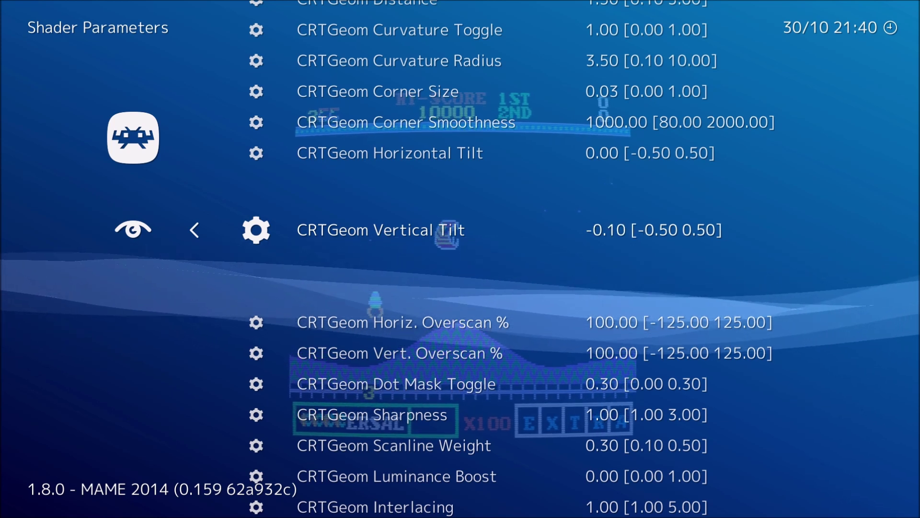
{"action": "key", "text": "Right"}
{"action": "key", "text": "Left"}
{"action": "key", "text": "Right"}
{"action": "key", "text": "Right"}
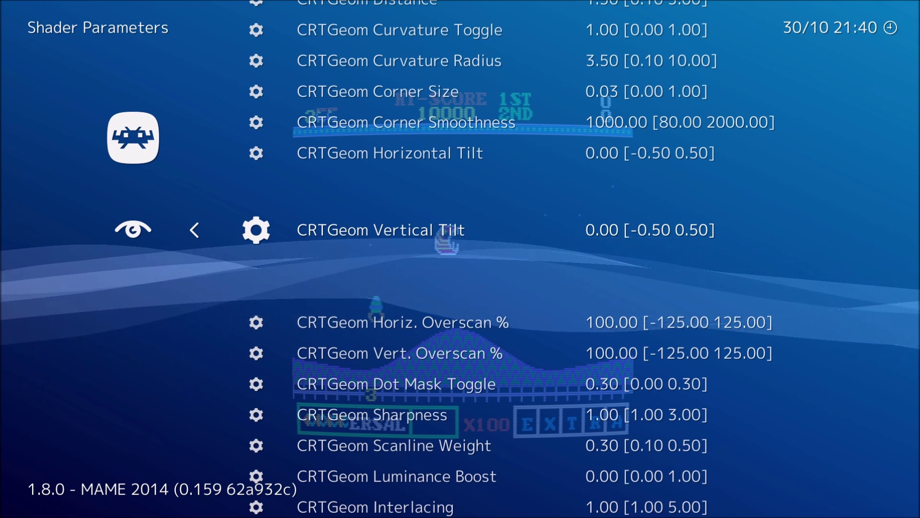
Try a CRTGeom Curvature Radius of 3.20, and compare the picture with the Curvature Toggle off and on
{"action": "key", "text": "Up"}
{"action": "key", "text": "Up"}
{"action": "key", "text": "Up"}
{"action": "key", "text": "Up"}
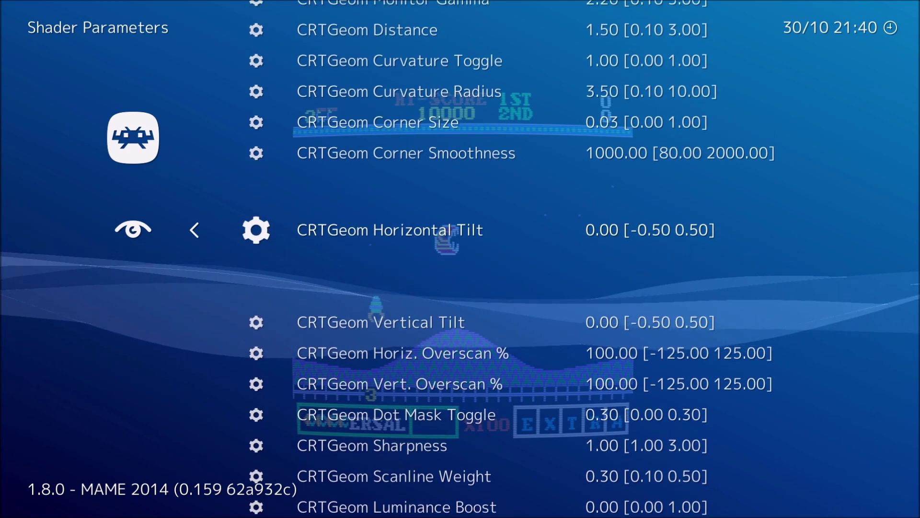
{"action": "key", "text": "Up"}
{"action": "key", "text": "Down"}
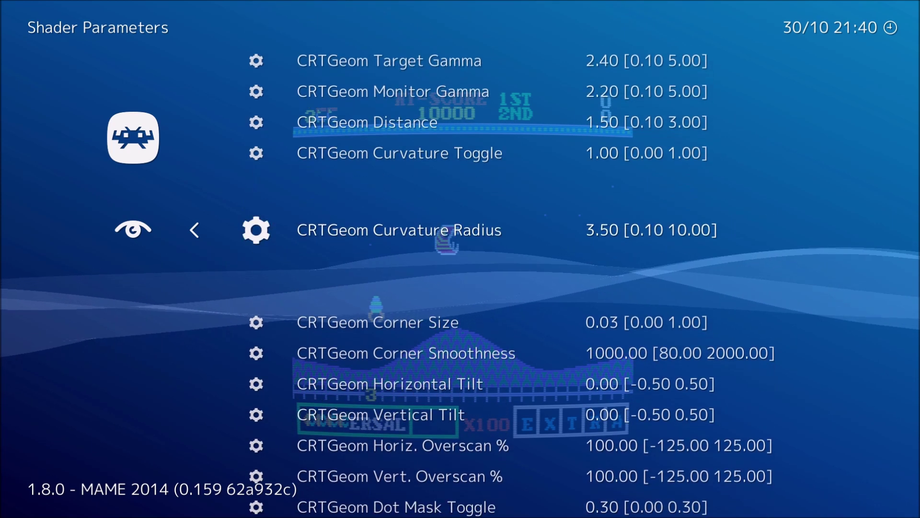
{"action": "key", "text": "Up"}
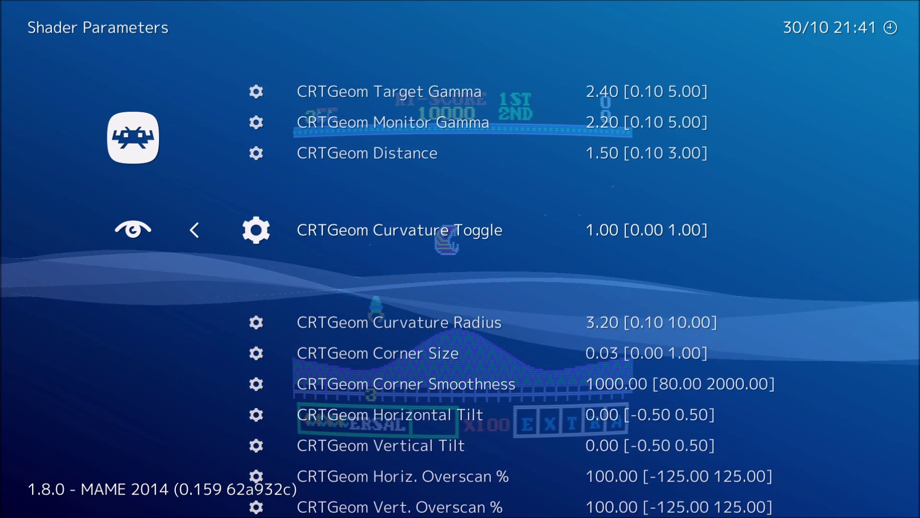
{"action": "key", "text": "Left"}
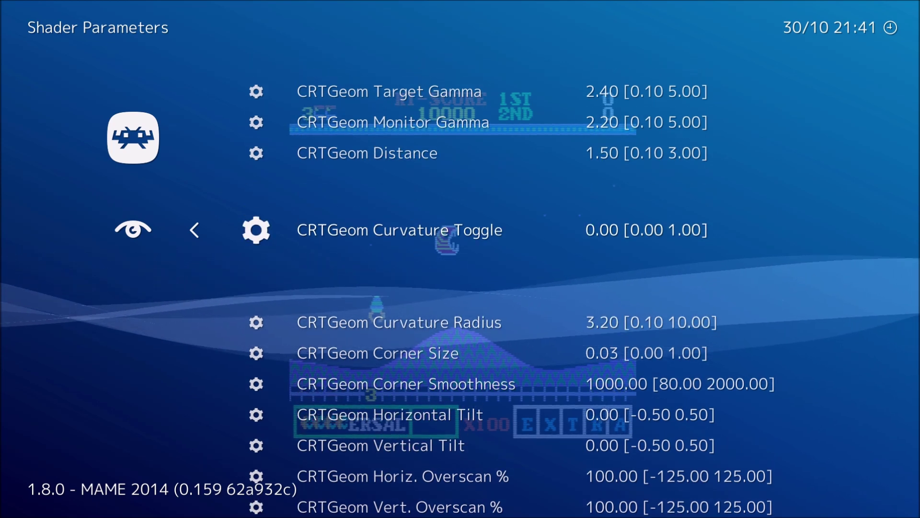
{"action": "key", "text": "Right"}
Set the CRTGeom Curvature Radius to 2.90 and look through the remaining shader parameters
{"action": "key", "text": "Down"}
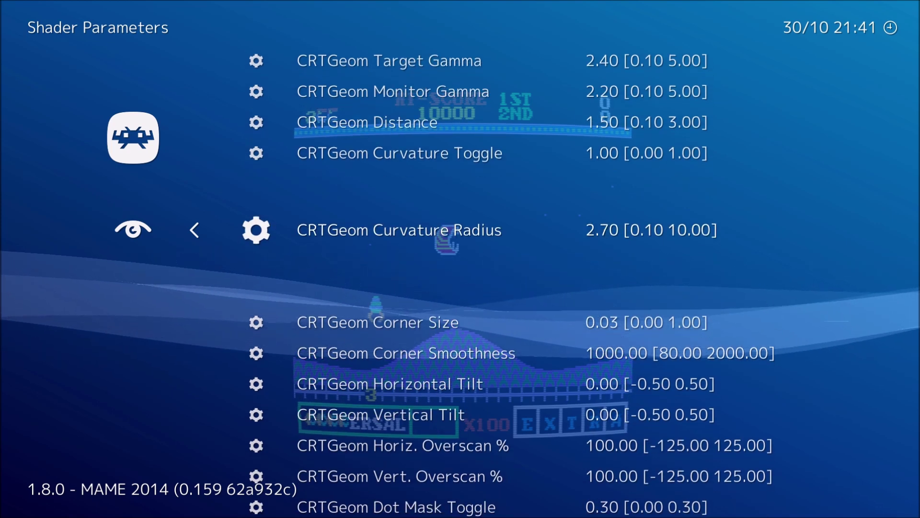
{"action": "key", "text": "Down"}
{"action": "key", "text": "Down"}
{"action": "key", "text": "Down"}
{"action": "key", "text": "Down"}
{"action": "key", "text": "Down"}
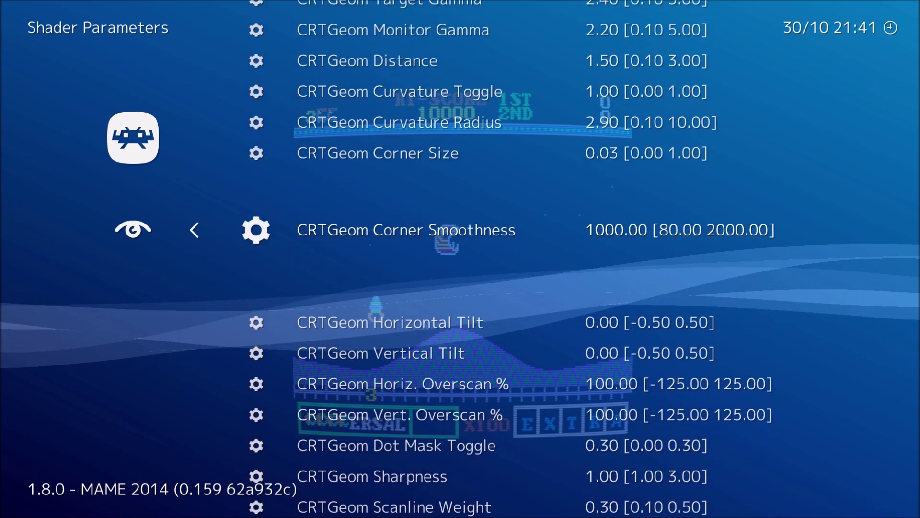
{"action": "key", "text": "Down"}
{"action": "key", "text": "Down"}
{"action": "key", "text": "Down"}
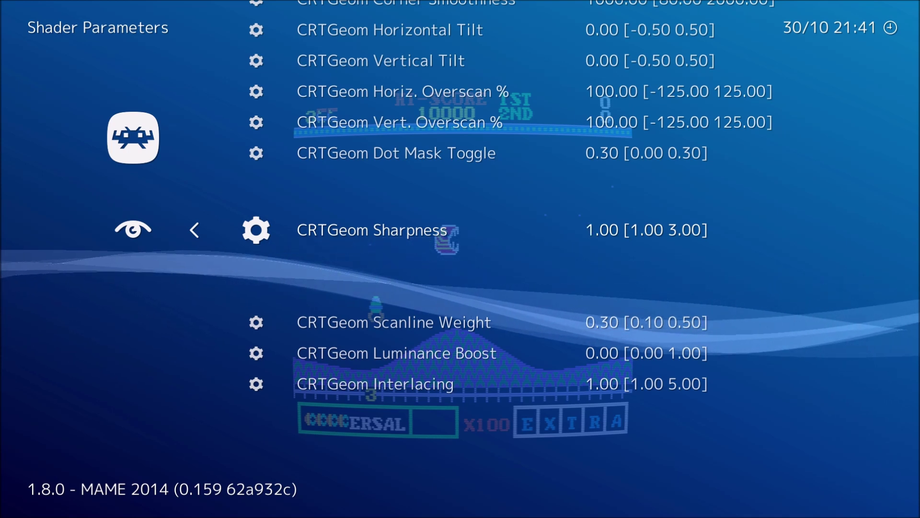
Save the current shader settings as a game preset
{"action": "key", "text": "BackSpace"}
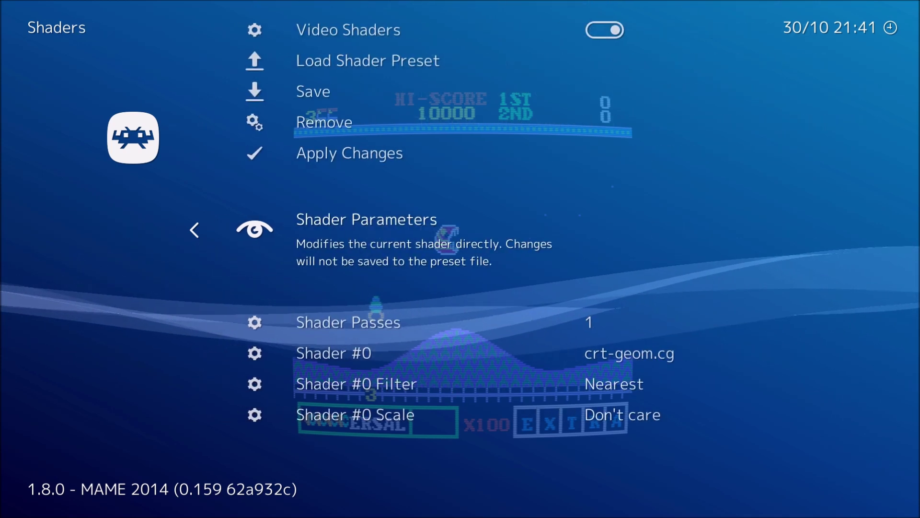
{"action": "key", "text": "Up"}
{"action": "key", "text": "Up"}
{"action": "key", "text": "Up"}
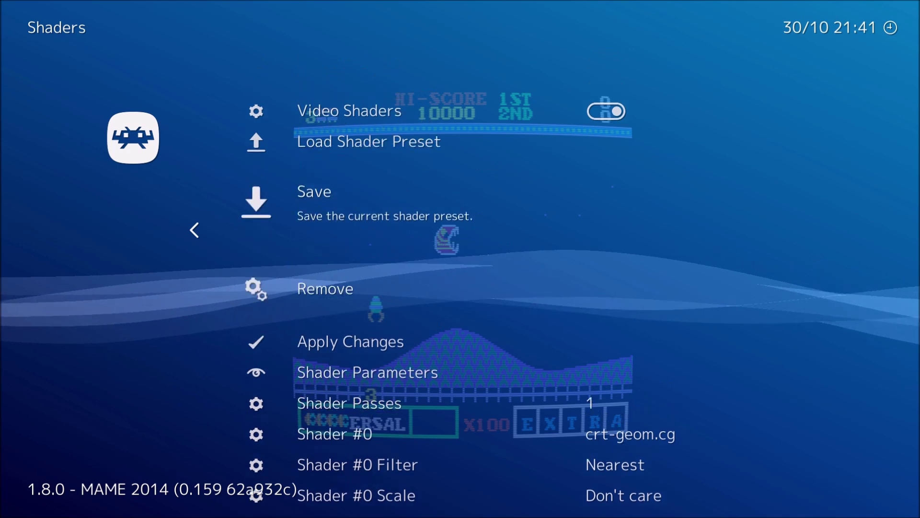
{"action": "key", "text": "Return"}
{"action": "key", "text": "Down"}
{"action": "key", "text": "Down"}
{"action": "key", "text": "Down"}
{"action": "key", "text": "Down"}
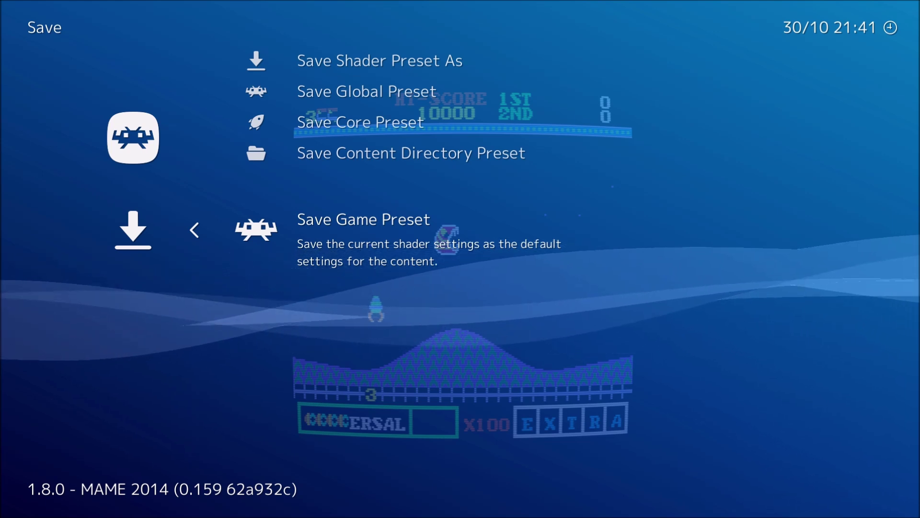
{"action": "key", "text": "Return"}
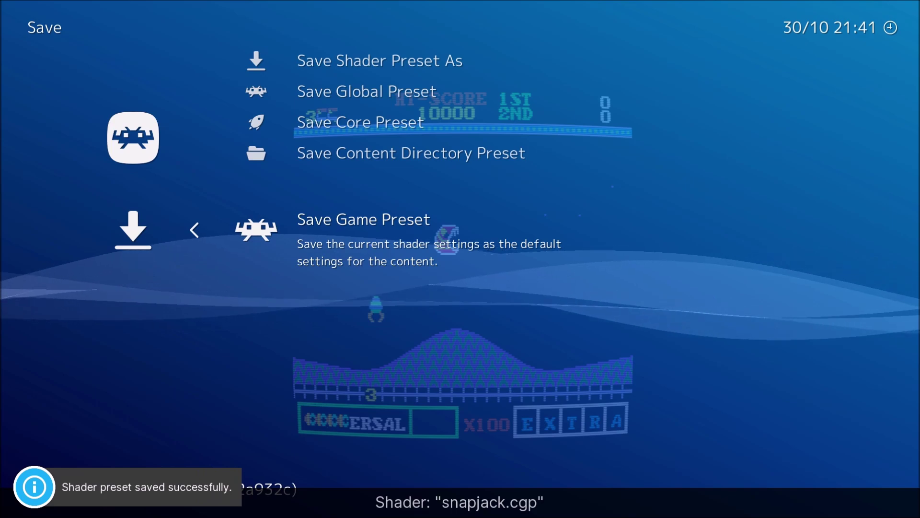
Leave the shader menus and go to the custom aspect ratio entries in the Video settings
{"action": "key", "text": "BackSpace"}
{"action": "key", "text": "BackSpace"}
{"action": "key", "text": "BackSpace"}
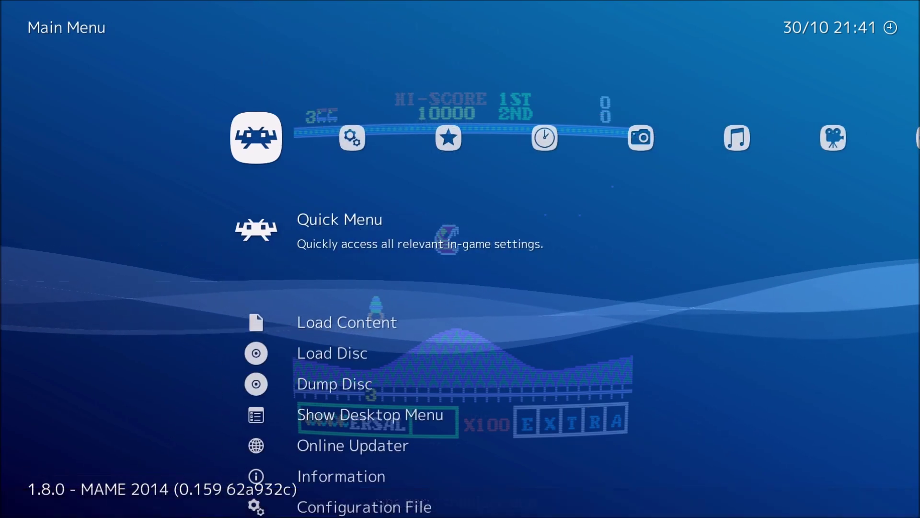
{"action": "key", "text": "Right"}
{"action": "key", "text": "Down"}
{"action": "key", "text": "Return"}
{"action": "key", "text": "Down"}
{"action": "key", "text": "Down"}
{"action": "key", "text": "Down"}
{"action": "key", "text": "Down"}
{"action": "key", "text": "Down"}
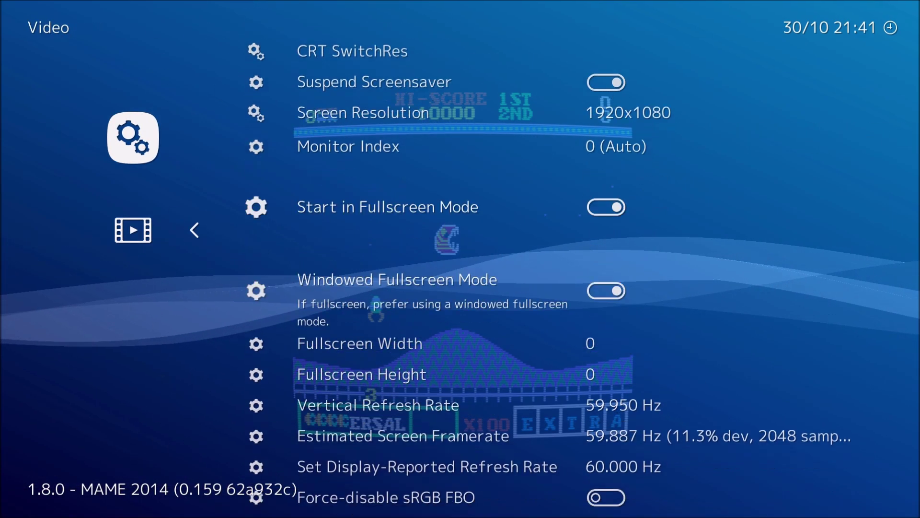
{"action": "key", "text": "Down"}
{"action": "key", "text": "Down"}
{"action": "key", "text": "Down"}
{"action": "key", "text": "Down"}
{"action": "key", "text": "Down"}
{"action": "key", "text": "Down"}
{"action": "key", "text": "Down"}
{"action": "key", "text": "Down"}
{"action": "key", "text": "Down"}
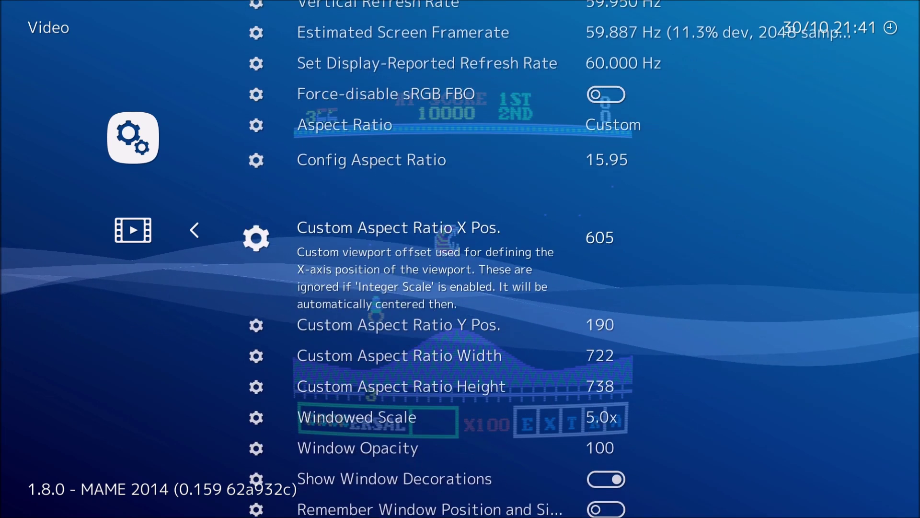
Try a Custom Aspect Ratio Width of 712 and check the picture against the bezel in the running game
{"action": "key", "text": "Down"}
{"action": "key", "text": "Down"}
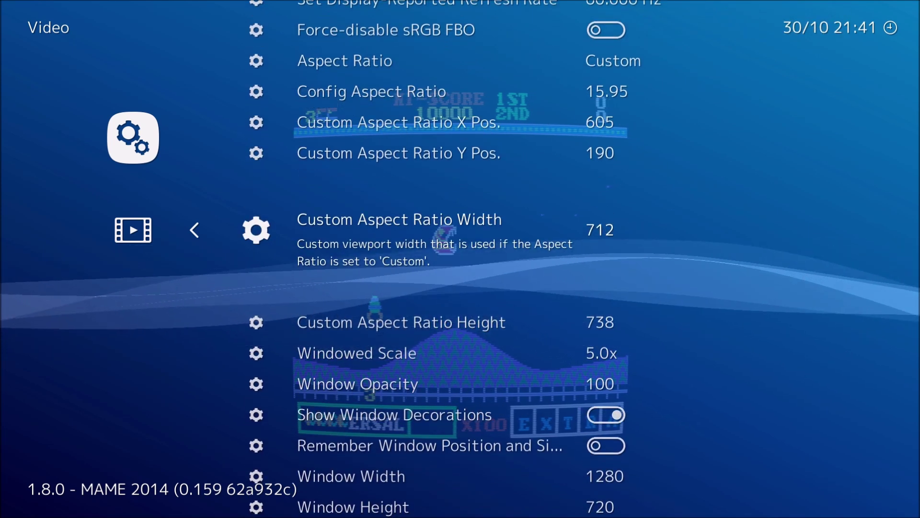
{"action": "key", "text": "F1"}
{"action": "key", "text": "F1"}
{"action": "key", "text": "Down"}
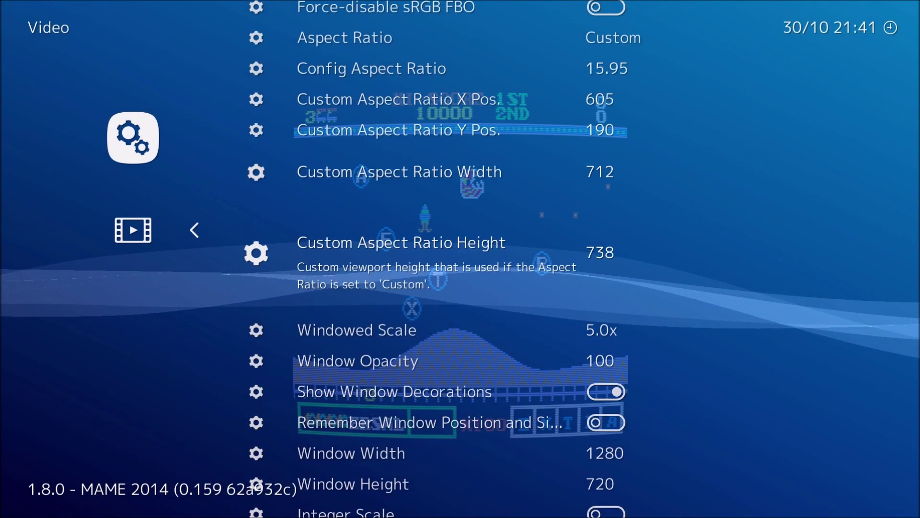
{"action": "key", "text": "Up"}
{"action": "key", "text": "Up"}
{"action": "key", "text": "Down"}
{"action": "key", "text": "Down"}
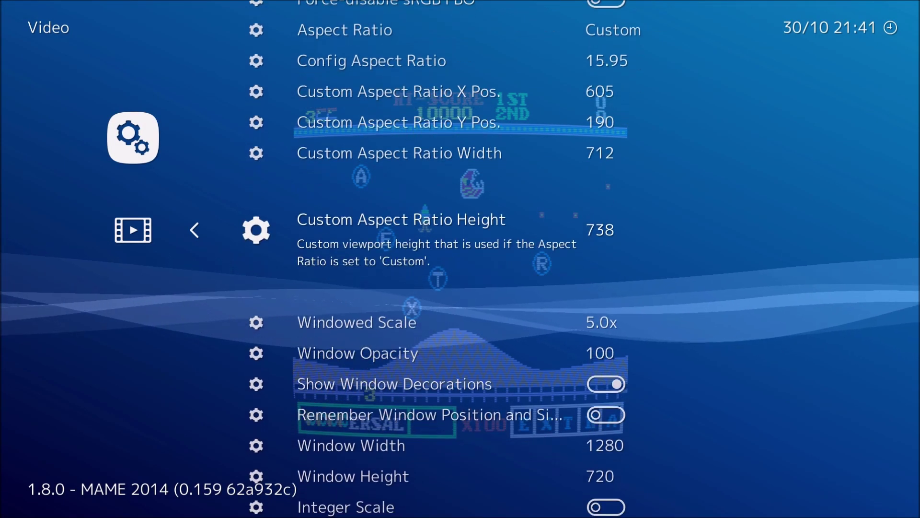
Set the Custom Aspect Ratio Width to 688 and check the fit in the running game
{"action": "key", "text": "Up"}
{"action": "key", "text": "Left"}
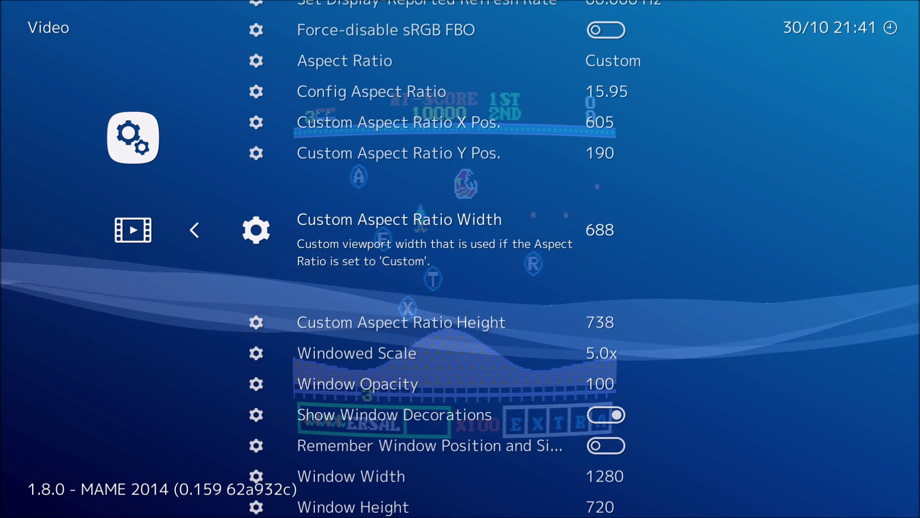
{"action": "key", "text": "F1"}
{"action": "key", "text": "F1"}
Set the Custom Aspect Ratio X Pos. to 622 and check the picture's horizontal placement inside the bezel
{"action": "key", "text": "Up"}
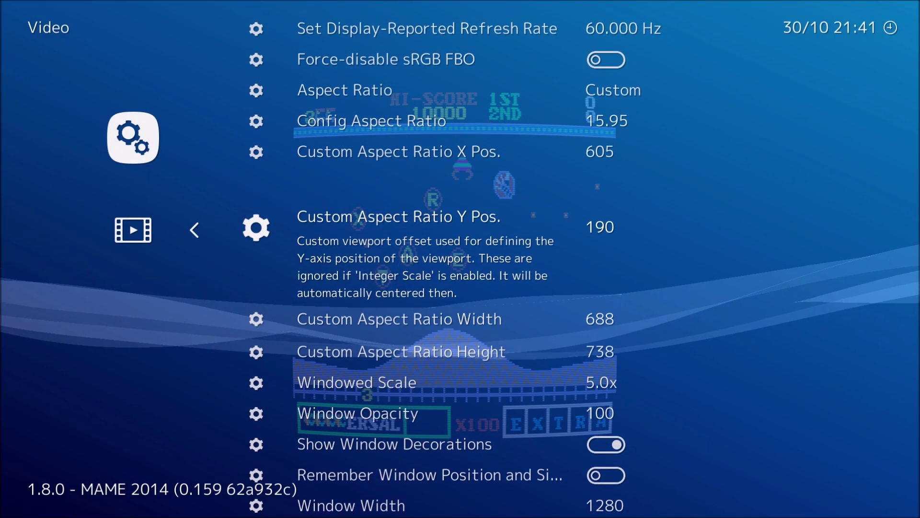
{"action": "key", "text": "Up"}
{"action": "key", "text": "Right"}
{"action": "key", "text": "Right"}
{"action": "key", "text": "Right"}
{"action": "key", "text": "Right"}
{"action": "key", "text": "Right"}
{"action": "key", "text": "Right"}
{"action": "key", "text": "Right"}
{"action": "key", "text": "Right"}
{"action": "key", "text": "Right"}
{"action": "key", "text": "Right"}
{"action": "key", "text": "Right"}
{"action": "key", "text": "Right"}
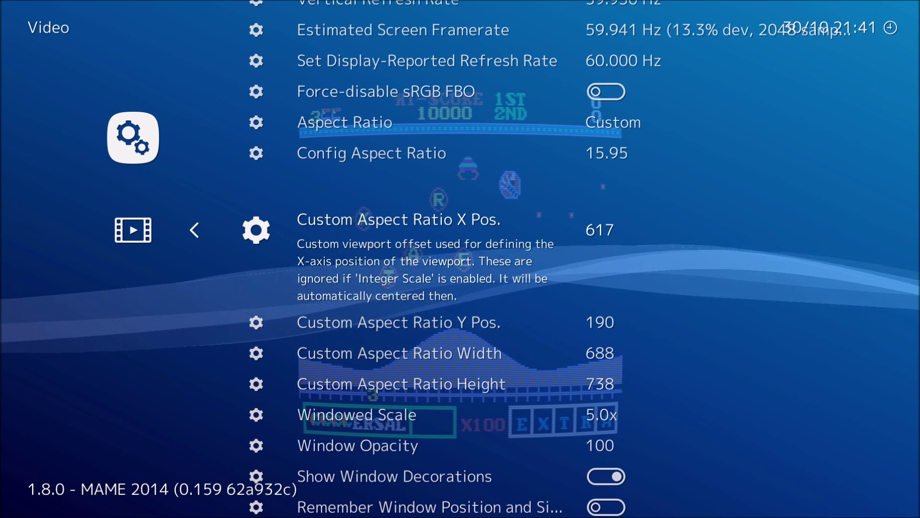
{"action": "key", "text": "Right"}
{"action": "key", "text": "Right"}
{"action": "key", "text": "Right"}
{"action": "key", "text": "Right"}
{"action": "key", "text": "F1"}
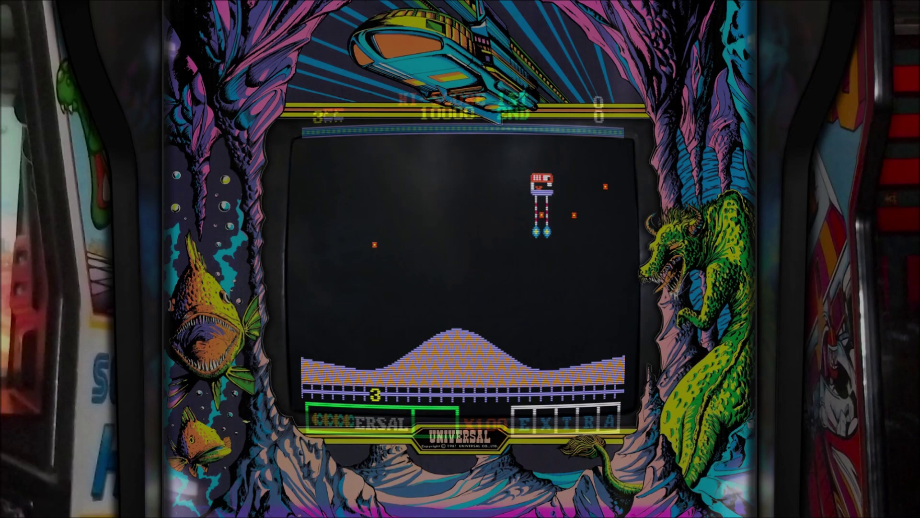
{"action": "key", "text": "F1"}
Reduce the Custom Aspect Ratio Height to 668
{"action": "key", "text": "Down"}
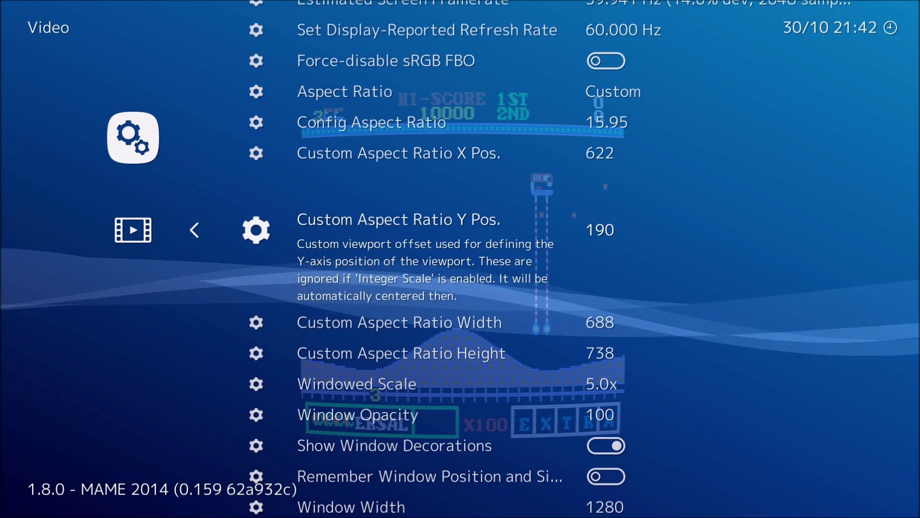
{"action": "key", "text": "Down"}
{"action": "key", "text": "Down"}
{"action": "key", "text": "Left"}
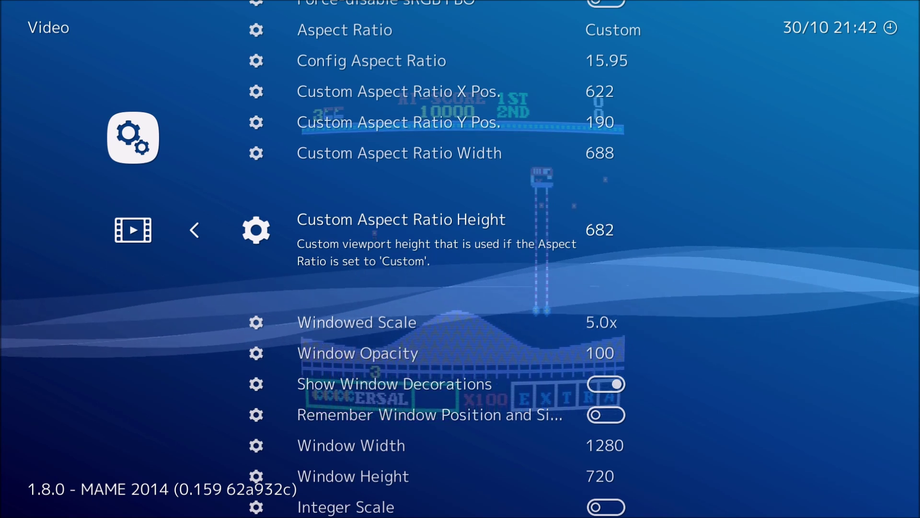
{"action": "key", "text": "Left"}
{"action": "key", "text": "Left"}
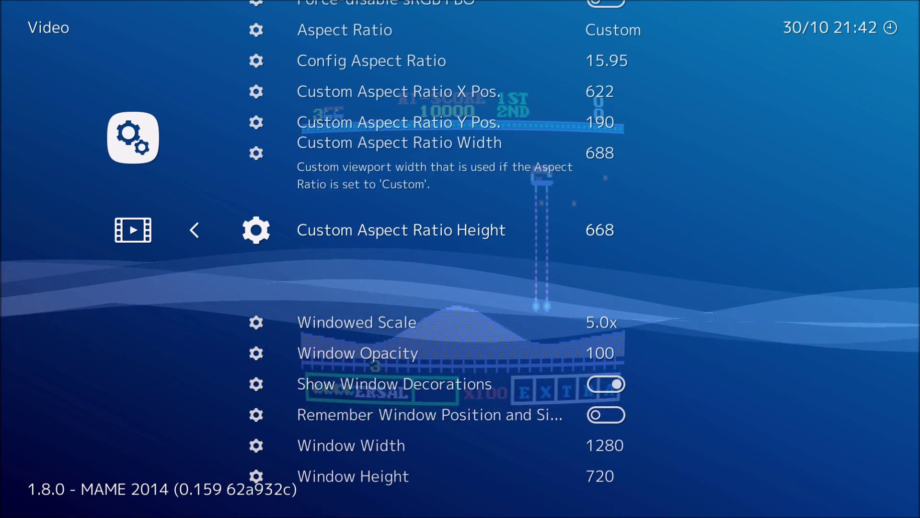
Raise the Custom Aspect Ratio Y Pos. to 197 and check the picture's vertical placement in the running game
{"action": "key", "text": "Up"}
{"action": "key", "text": "Right"}
{"action": "key", "text": "Right"}
{"action": "key", "text": "Right"}
{"action": "key", "text": "Right"}
{"action": "key", "text": "Right"}
{"action": "key", "text": "Right"}
{"action": "key", "text": "Right"}
{"action": "key", "text": "Right"}
{"action": "key", "text": "Right"}
{"action": "key", "text": "Right"}
{"action": "key", "text": "Right"}
{"action": "key", "text": "Right"}
{"action": "key", "text": "Right"}
{"action": "key", "text": "Right"}
{"action": "key", "text": "Right"}
{"action": "key", "text": "Right"}
{"action": "key", "text": "Right"}
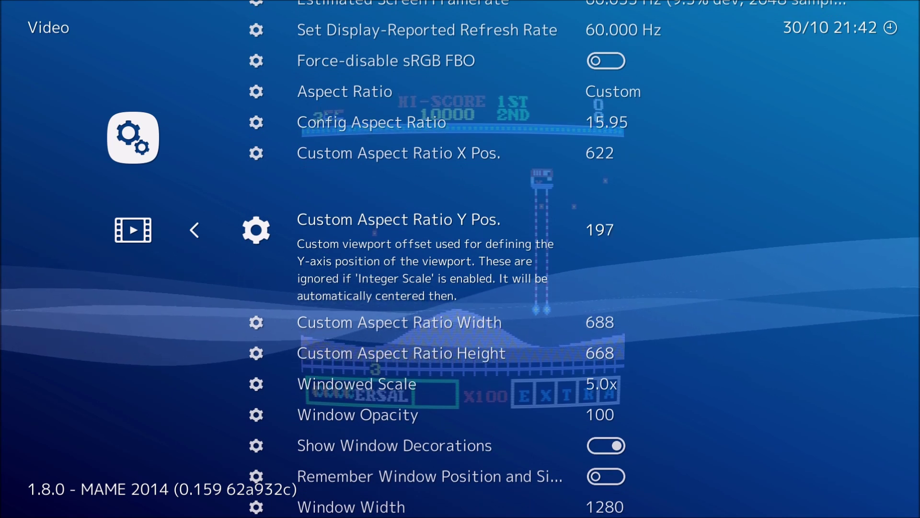
{"action": "key", "text": "F1"}
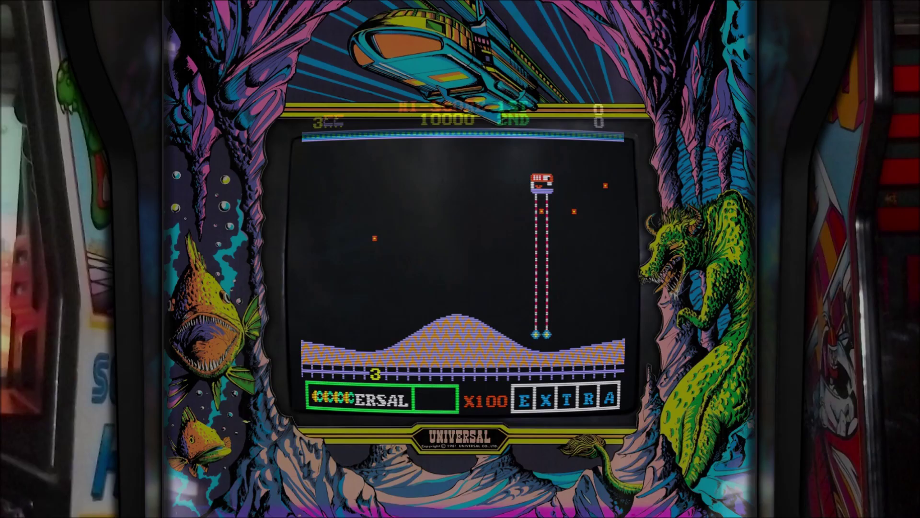
Set the Custom Aspect Ratio Y Pos. to 207 and the Height to 621, checking the fit in the running game
{"action": "key", "text": "F1"}
{"action": "key", "text": "Down"}
{"action": "key", "text": "Down"}
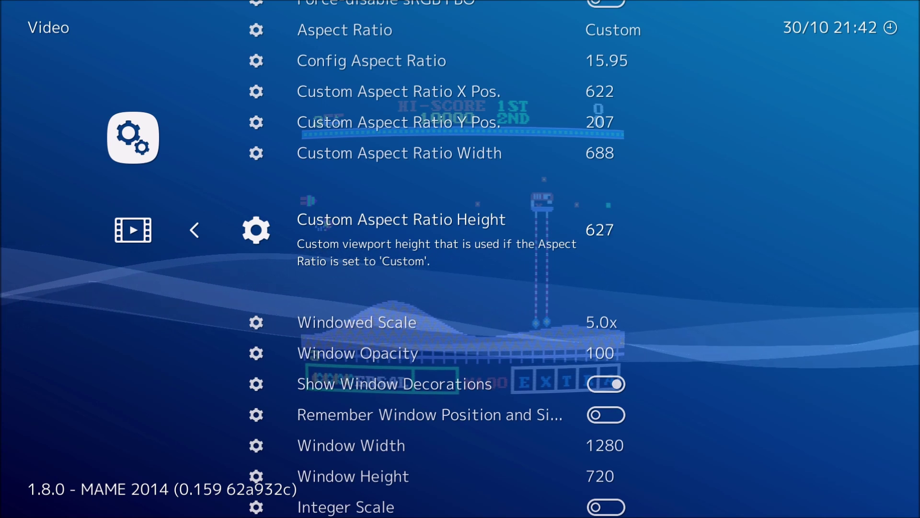
{"action": "key", "text": "F1"}
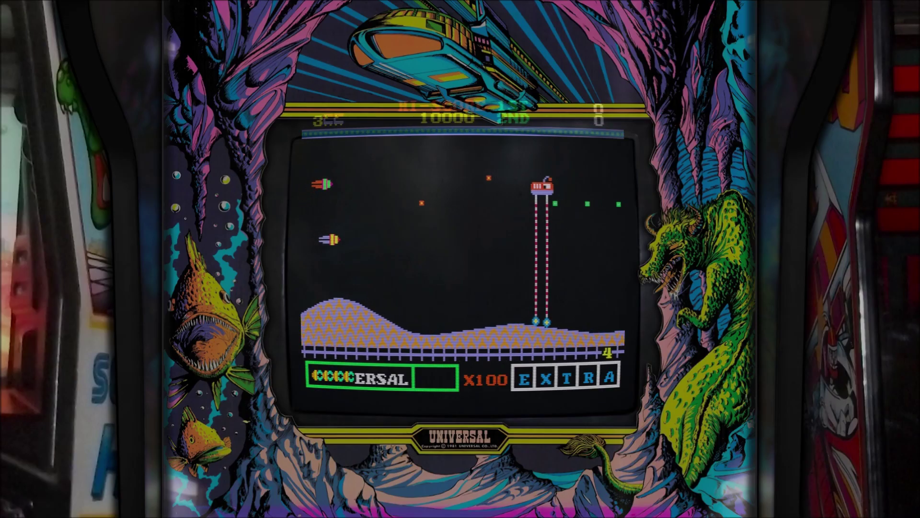
{"action": "key", "text": "F1"}
{"action": "key", "text": "Down"}
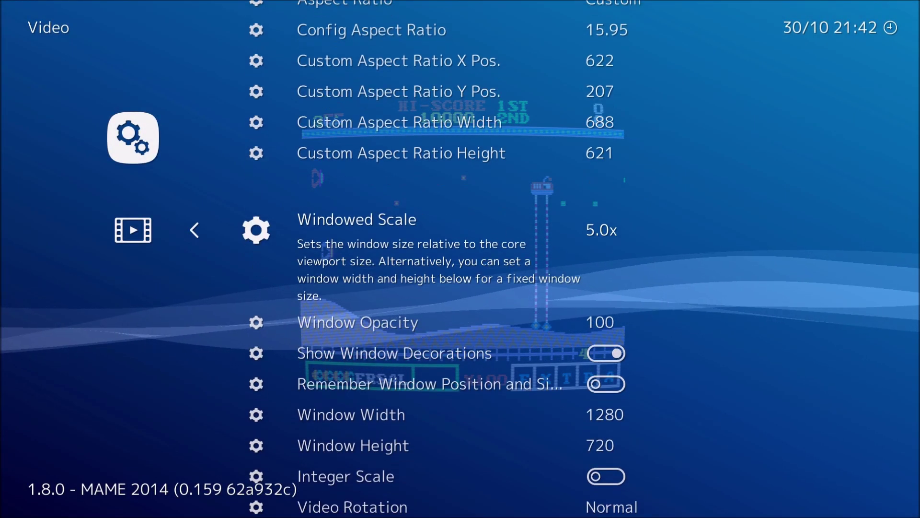
Reduce the Custom Aspect Ratio Height to 605
{"action": "key", "text": "Up"}
{"action": "key", "text": "Up"}
{"action": "key", "text": "Down"}
{"action": "key", "text": "Down"}
{"action": "key", "text": "Up"}
{"action": "key", "text": "Up"}
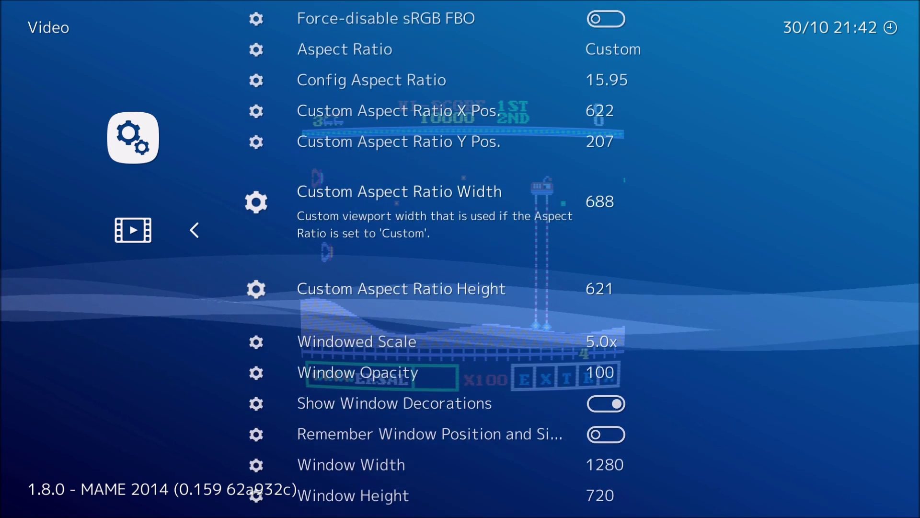
{"action": "key", "text": "Down"}
{"action": "key", "text": "Left"}
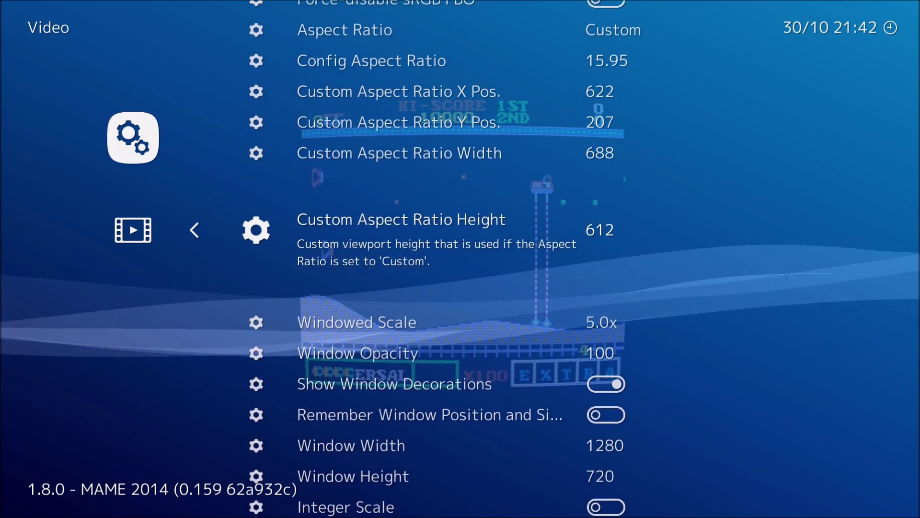
Raise the Custom Aspect Ratio Y Pos. to 255, checking the picture against the bezel in the running game
{"action": "key", "text": "Up"}
{"action": "key", "text": "Up"}
{"action": "key", "text": "Right"}
{"action": "key", "text": "Right"}
{"action": "key", "text": "Right"}
{"action": "key", "text": "Right"}
{"action": "key", "text": "Right"}
{"action": "key", "text": "Right"}
{"action": "key", "text": "Right"}
{"action": "key", "text": "Right"}
{"action": "key", "text": "Right"}
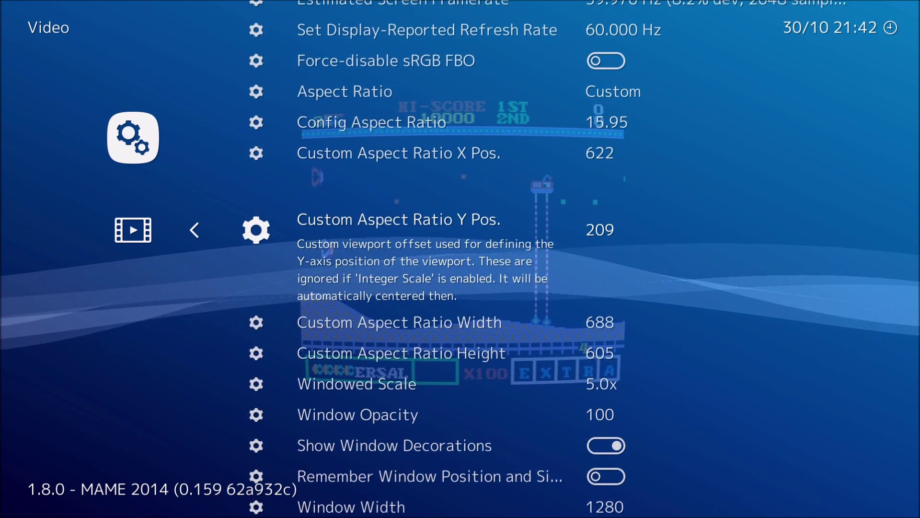
{"action": "key", "text": "Right"}
{"action": "key", "text": "Right"}
{"action": "key", "text": "Right"}
{"action": "key", "text": "Right"}
{"action": "key", "text": "Right"}
{"action": "key", "text": "Right"}
{"action": "key", "text": "Right"}
{"action": "key", "text": "Right"}
{"action": "key", "text": "Right"}
{"action": "key", "text": "Right"}
{"action": "key", "text": "Right"}
{"action": "key", "text": "Right"}
{"action": "key", "text": "Right"}
{"action": "key", "text": "Right"}
{"action": "key", "text": "Right"}
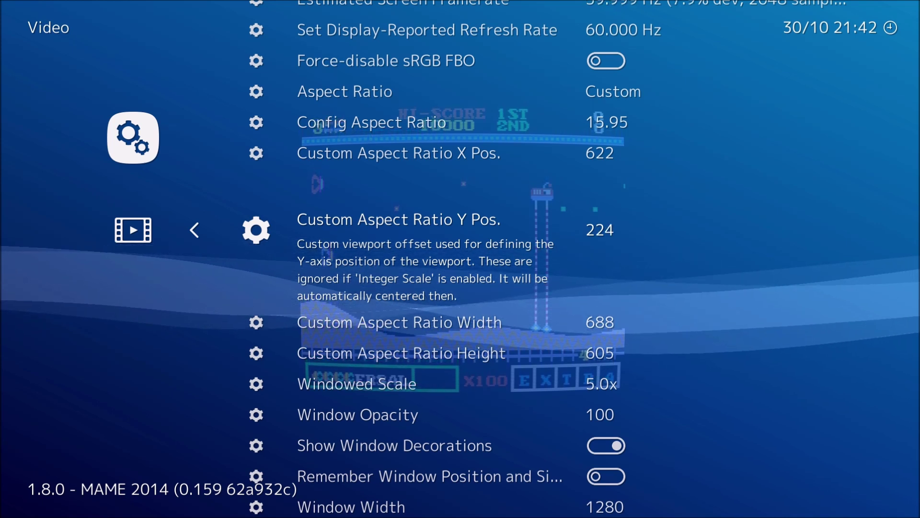
{"action": "key", "text": "F1"}
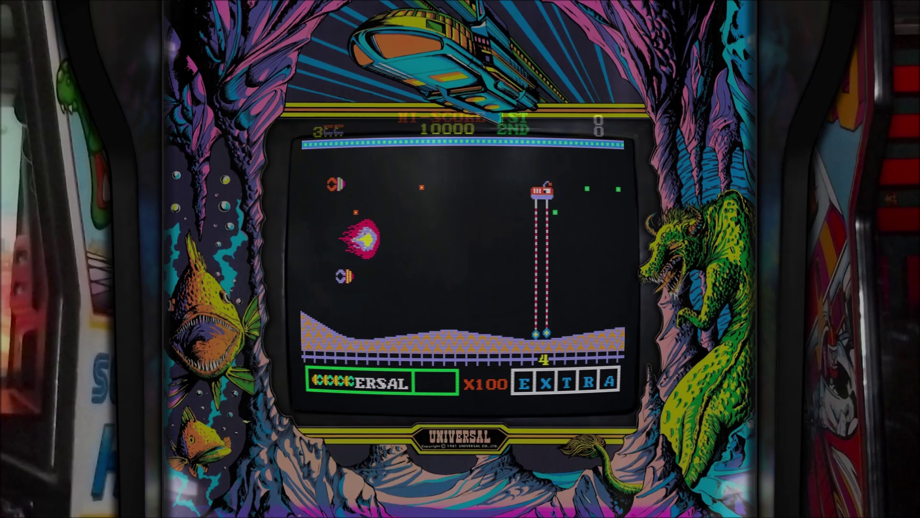
{"action": "key", "text": "F1"}
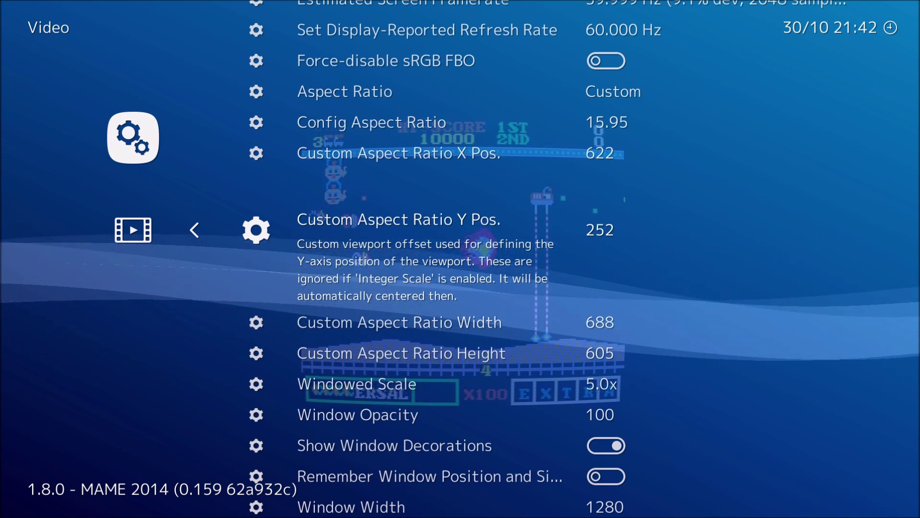
{"action": "key", "text": "F1"}
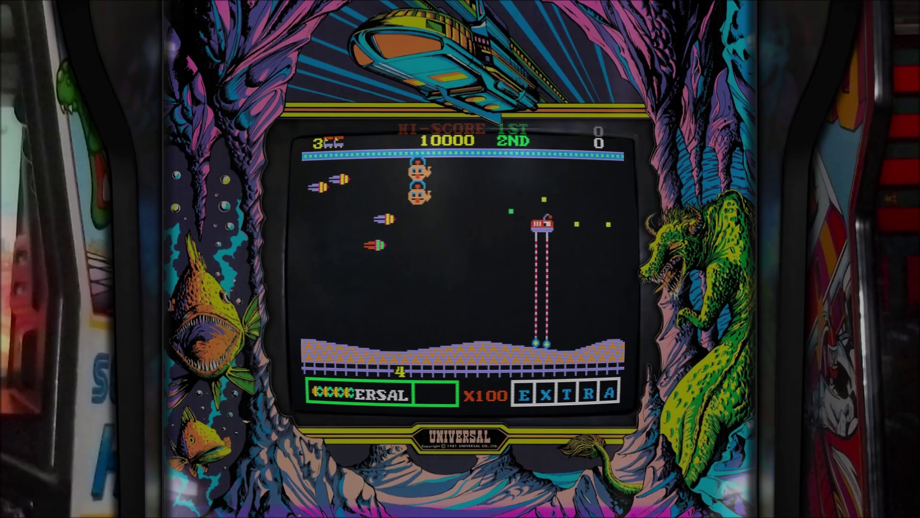
Reduce the Custom Aspect Ratio Height to 568
{"action": "key", "text": "F1"}
{"action": "key", "text": "Down"}
{"action": "key", "text": "Down"}
{"action": "key", "text": "Up"}
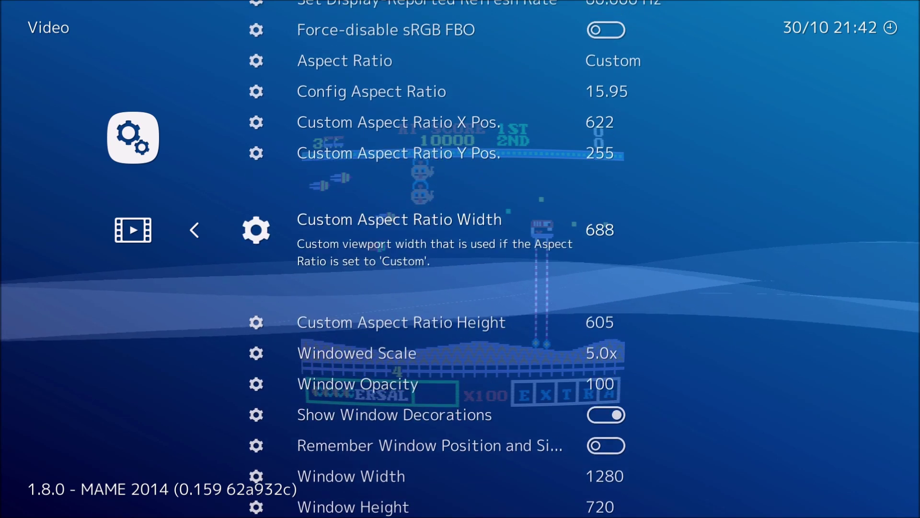
{"action": "key", "text": "Down"}
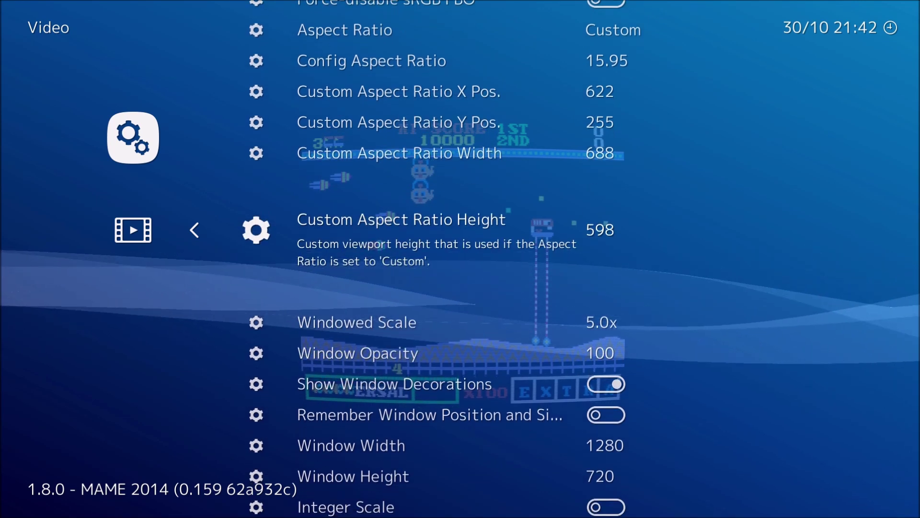
{"action": "key", "text": "Left"}
{"action": "key", "text": "Left"}
{"action": "key", "text": "Left"}
{"action": "key", "text": "Left"}
{"action": "key", "text": "Left"}
{"action": "key", "text": "Left"}
{"action": "key", "text": "Left"}
{"action": "key", "text": "Left"}
{"action": "key", "text": "Left"}
{"action": "key", "text": "Left"}
{"action": "key", "text": "Left"}
{"action": "key", "text": "Left"}
{"action": "key", "text": "Left"}
{"action": "key", "text": "Left"}
{"action": "key", "text": "Left"}
{"action": "key", "text": "Left"}
{"action": "key", "text": "Left"}
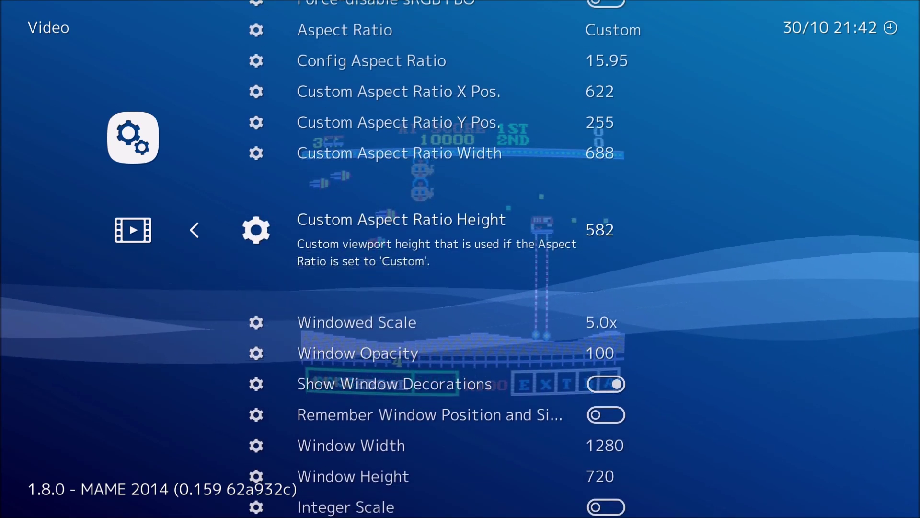
{"action": "key", "text": "Left"}
Increase the Custom Aspect Ratio Y Pos. to about 263 and check the score area against the bezel's upper edge in the game
{"action": "key", "text": "Up"}
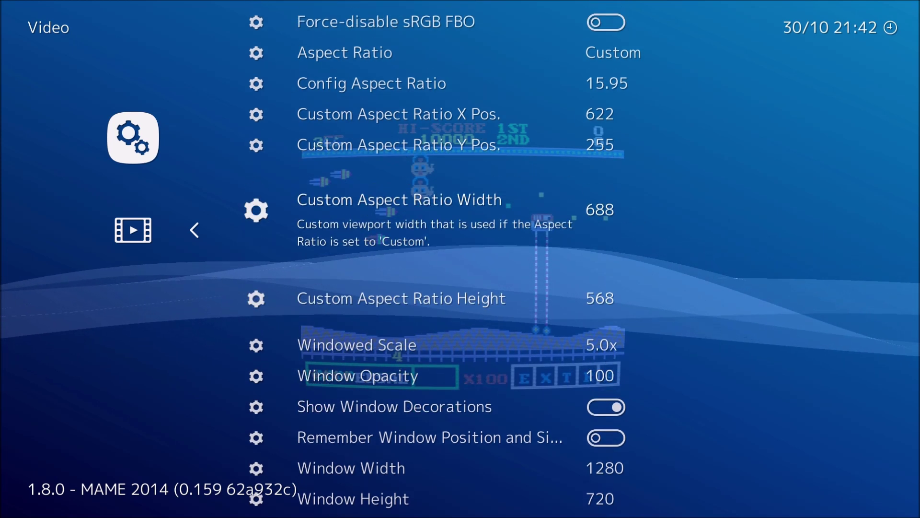
{"action": "key", "text": "Up"}
{"action": "key", "text": "Down"}
{"action": "key", "text": "Up"}
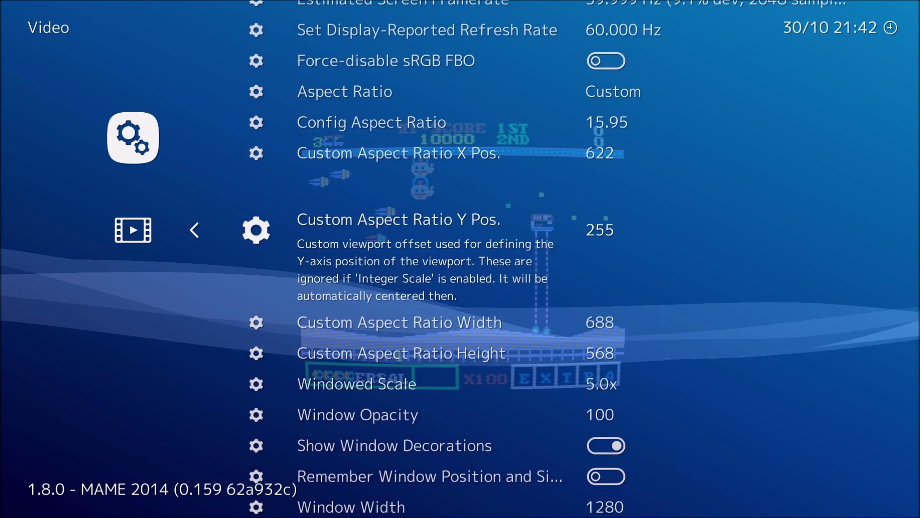
{"action": "key", "text": "Left"}
{"action": "key", "text": "Left"}
{"action": "key", "text": "Left"}
{"action": "key", "text": "Right"}
{"action": "key", "text": "Right"}
{"action": "key", "text": "Right"}
{"action": "key", "text": "Right"}
{"action": "key", "text": "Right"}
{"action": "key", "text": "Right"}
{"action": "key", "text": "Right"}
{"action": "key", "text": "Right"}
{"action": "key", "text": "Right"}
{"action": "key", "text": "Right"}
{"action": "key", "text": "Right"}
{"action": "key", "text": "Right"}
{"action": "key", "text": "Right"}
{"action": "key", "text": "Right"}
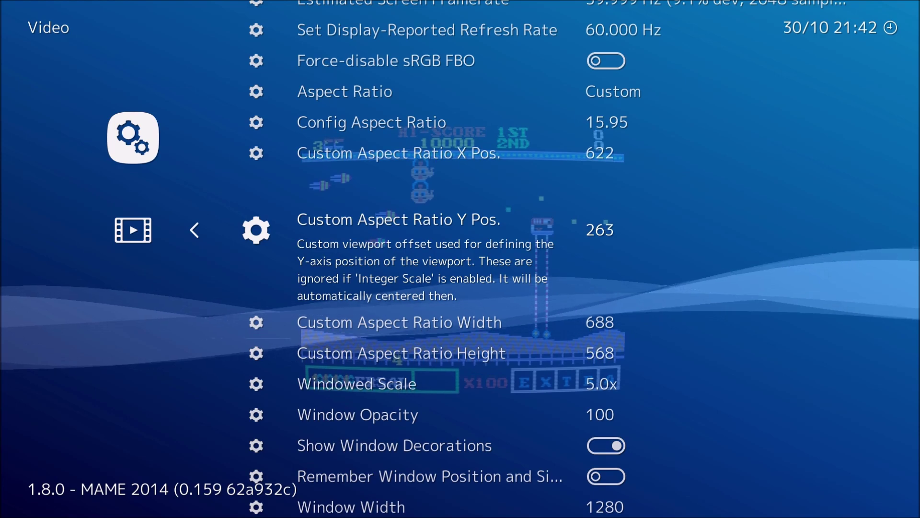
{"action": "key", "text": "F1"}
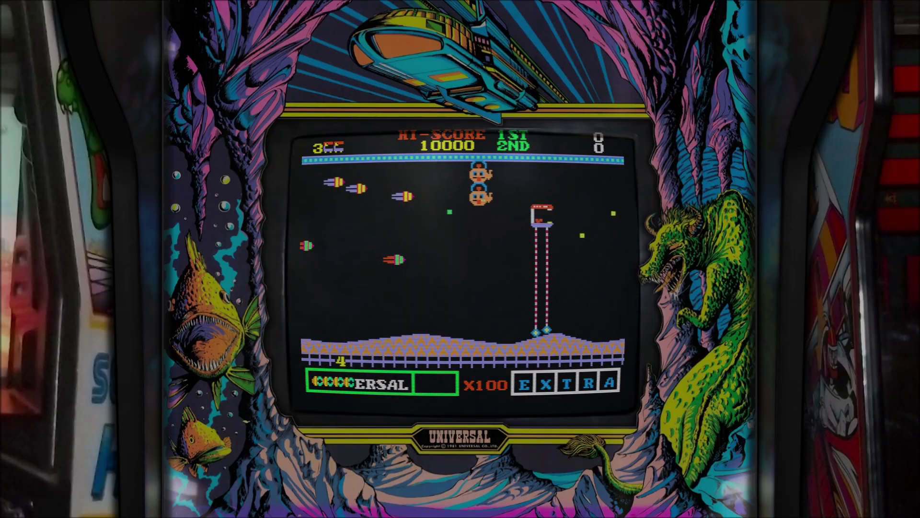
Set the Custom Aspect Ratio Y Pos. to 291 and check the vertical fit in the running game
{"action": "key", "text": "F1"}
{"action": "key", "text": "Right"}
{"action": "key", "text": "Right"}
{"action": "key", "text": "Right"}
{"action": "key", "text": "Right"}
{"action": "key", "text": "Right"}
{"action": "key", "text": "Right"}
{"action": "key", "text": "Right"}
{"action": "key", "text": "Right"}
{"action": "key", "text": "Right"}
{"action": "key", "text": "Right"}
{"action": "key", "text": "Right"}
{"action": "key", "text": "Right"}
{"action": "key", "text": "Right"}
{"action": "key", "text": "Right"}
{"action": "key", "text": "Right"}
{"action": "key", "text": "Right"}
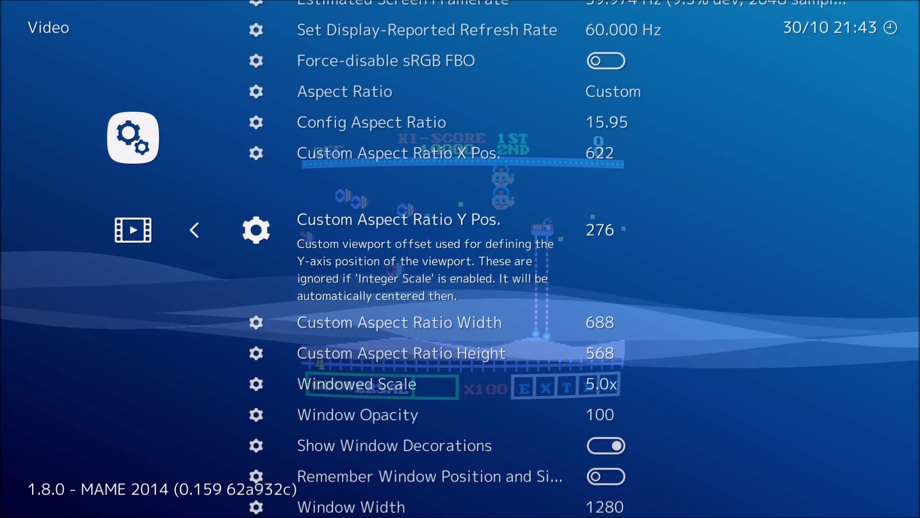
{"action": "key", "text": "Right"}
{"action": "key", "text": "Right"}
{"action": "key", "text": "Right"}
{"action": "key", "text": "Right"}
{"action": "key", "text": "Right"}
{"action": "key", "text": "Right"}
{"action": "key", "text": "Right"}
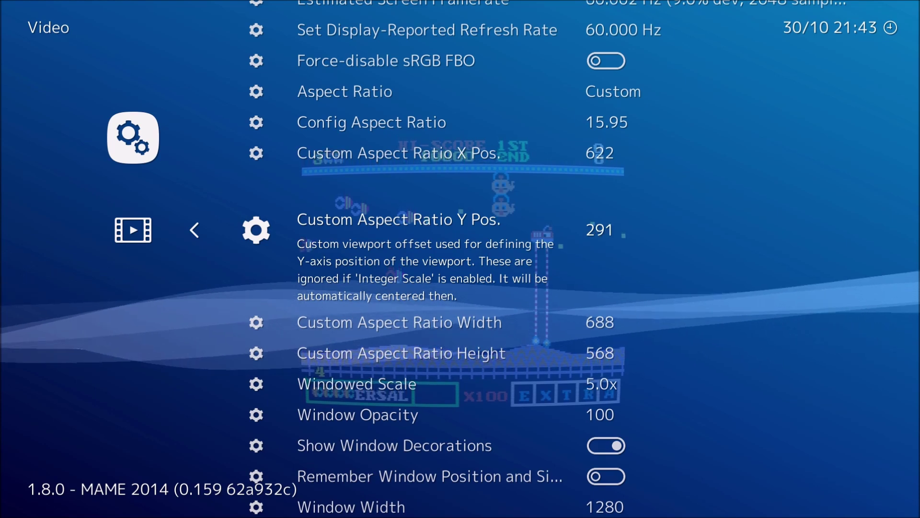
{"action": "key", "text": "F1"}
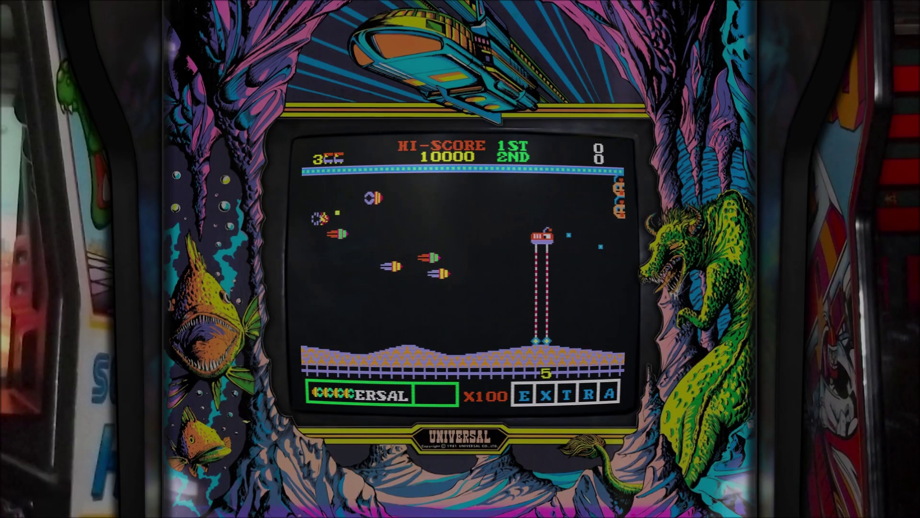
Set the Custom Aspect Ratio X Pos. to 618 and check the horizontal centering in the running game
{"action": "key", "text": "F1"}
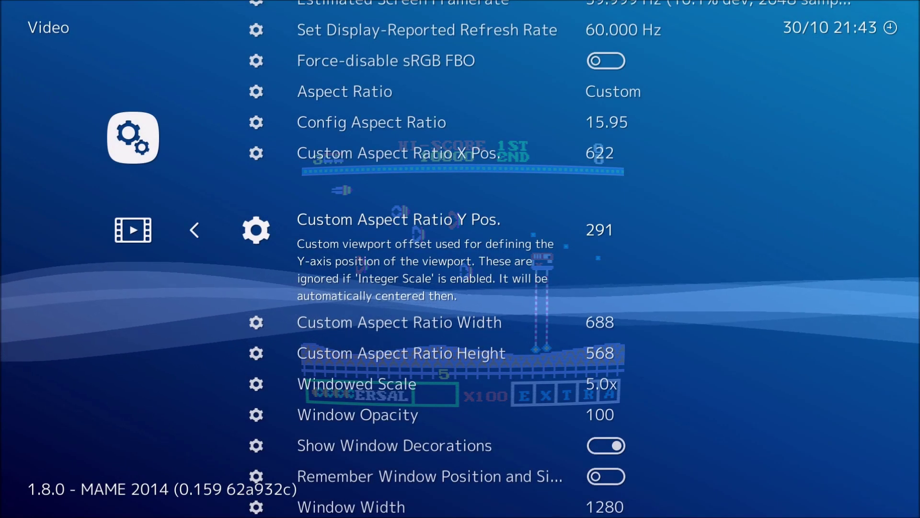
{"action": "key", "text": "Up"}
{"action": "key", "text": "Left"}
{"action": "key", "text": "Left"}
{"action": "key", "text": "Left"}
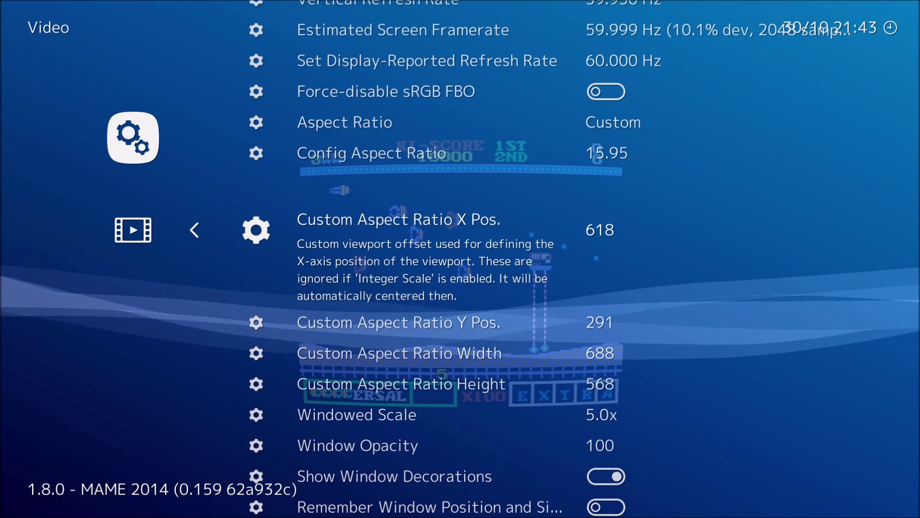
{"action": "key", "text": "F1"}
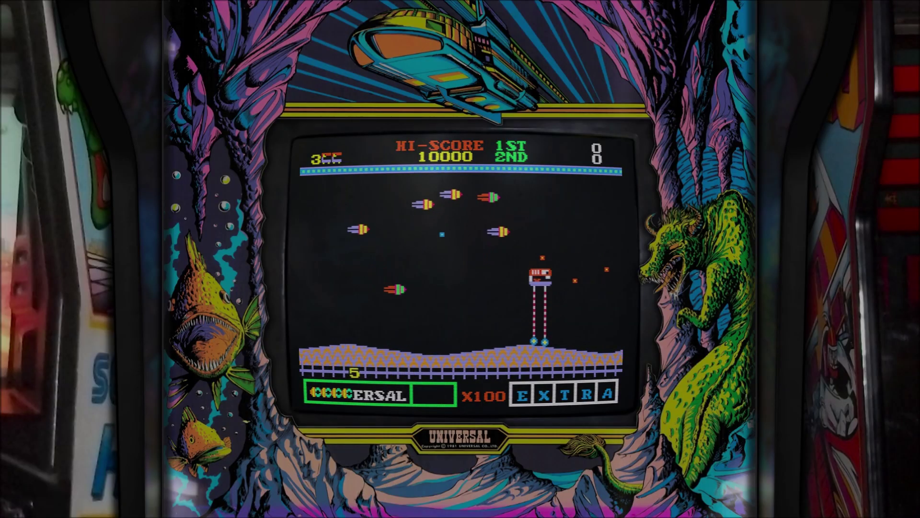
Widen the picture by setting the Custom Aspect Ratio Width to 699
{"action": "key", "text": "F1"}
{"action": "key", "text": "Down"}
{"action": "key", "text": "Down"}
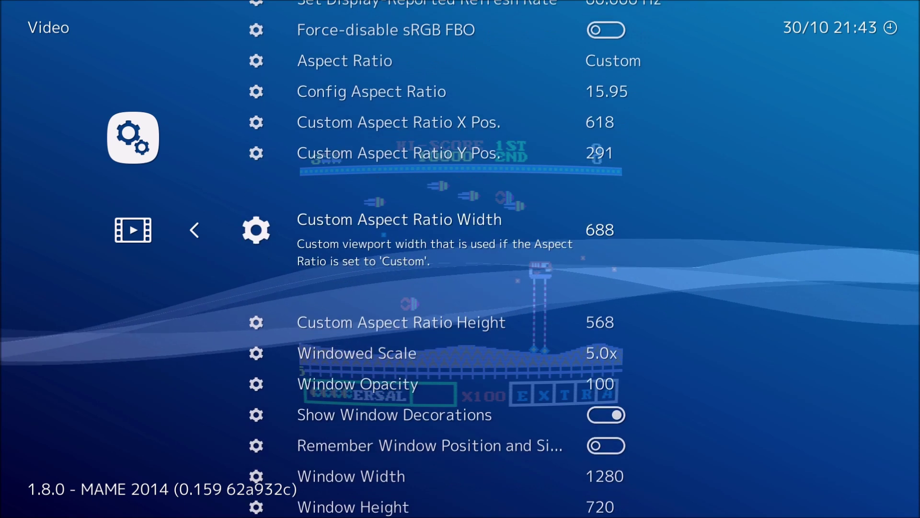
{"action": "key", "text": "Right"}
{"action": "key", "text": "Right"}
{"action": "key", "text": "Right"}
{"action": "key", "text": "Right"}
{"action": "key", "text": "Right"}
{"action": "key", "text": "Right"}
{"action": "key", "text": "Right"}
{"action": "key", "text": "Right"}
{"action": "key", "text": "Right"}
{"action": "key", "text": "Right"}
{"action": "key", "text": "Right"}
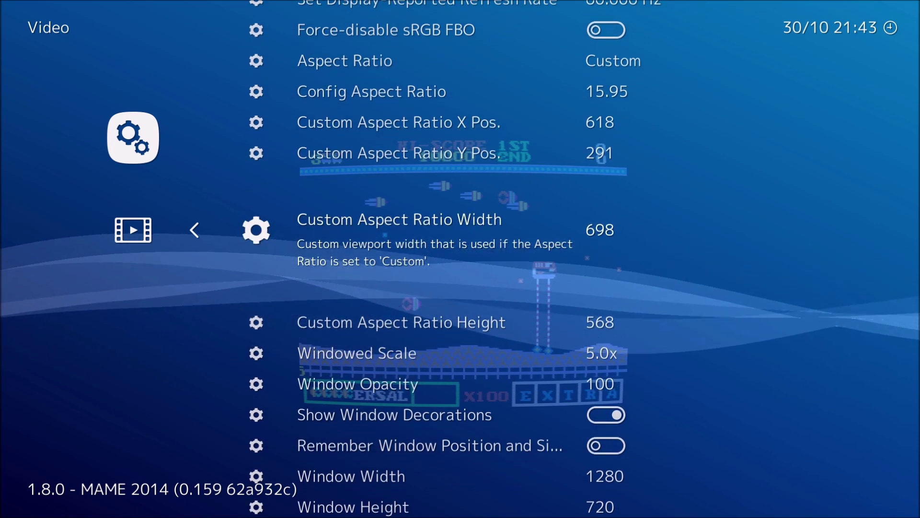
Set the Custom Aspect Ratio X Pos. to 614, return to the game and start a one-player round to check the fit
{"action": "key", "text": "Up"}
{"action": "key", "text": "Up"}
{"action": "key", "text": "Left"}
{"action": "key", "text": "Left"}
{"action": "key", "text": "Left"}
{"action": "key", "text": "Left"}
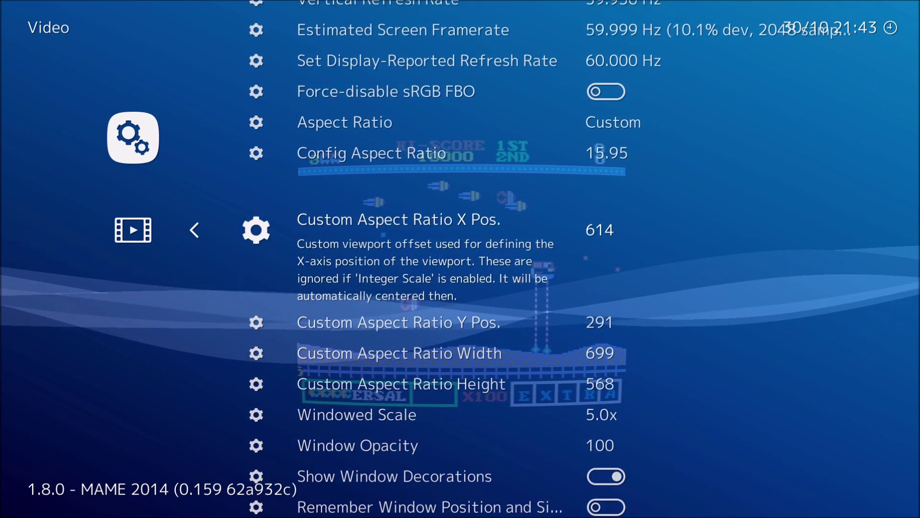
{"action": "key", "text": "F1"}
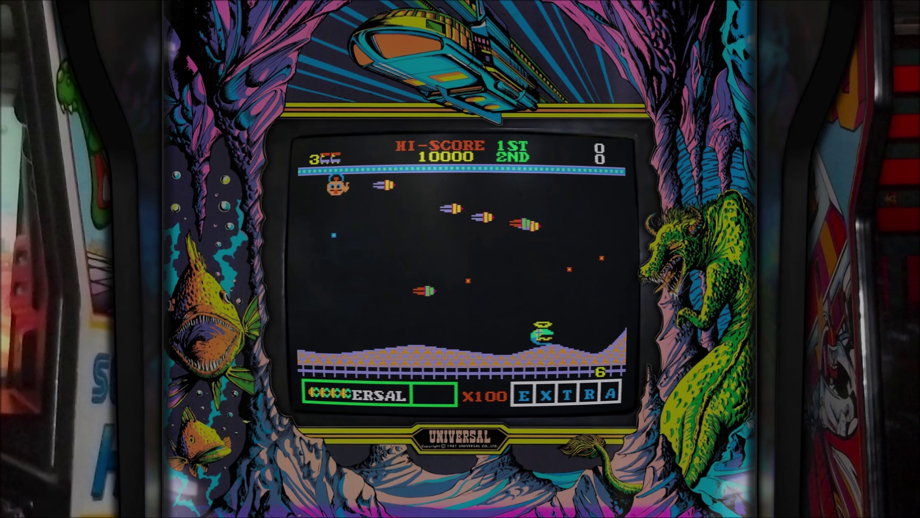
{"action": "key", "text": "5"}
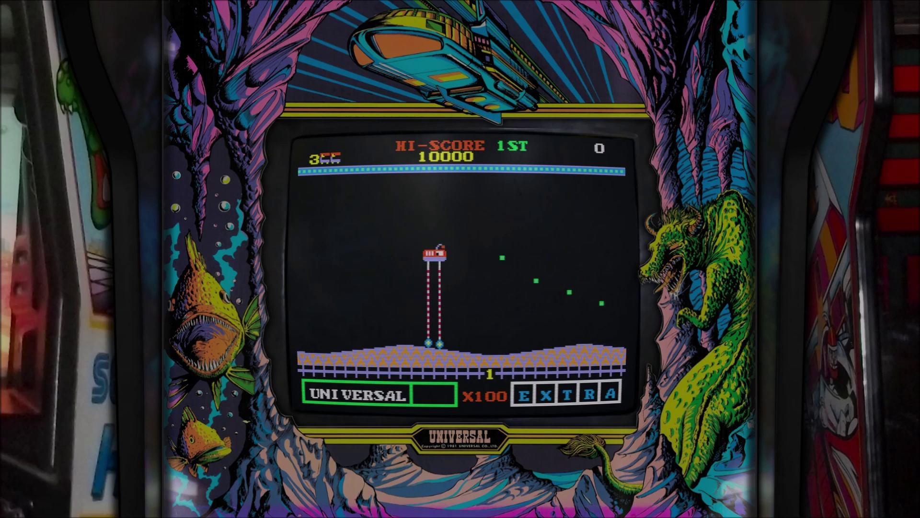
Leave the running round and open the Overrides page of the Quick Menu
{"action": "key", "text": "Right"}
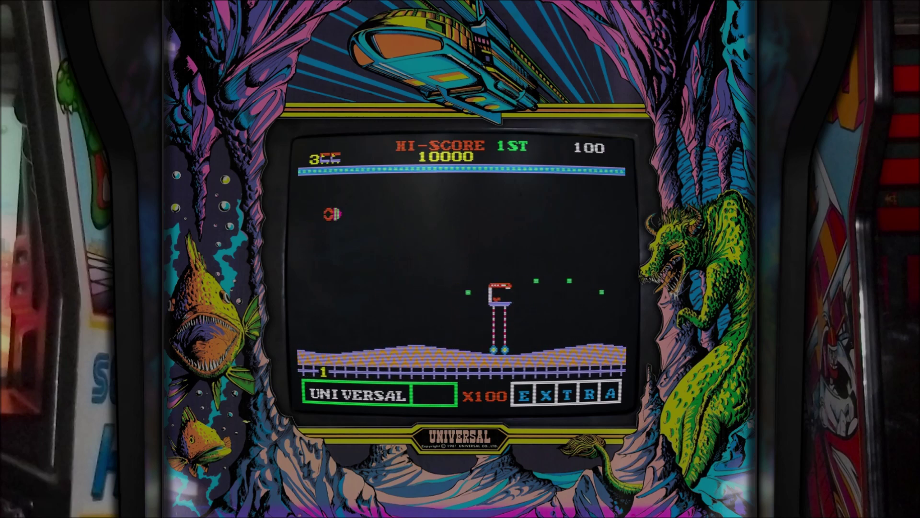
{"action": "key", "text": "F1"}
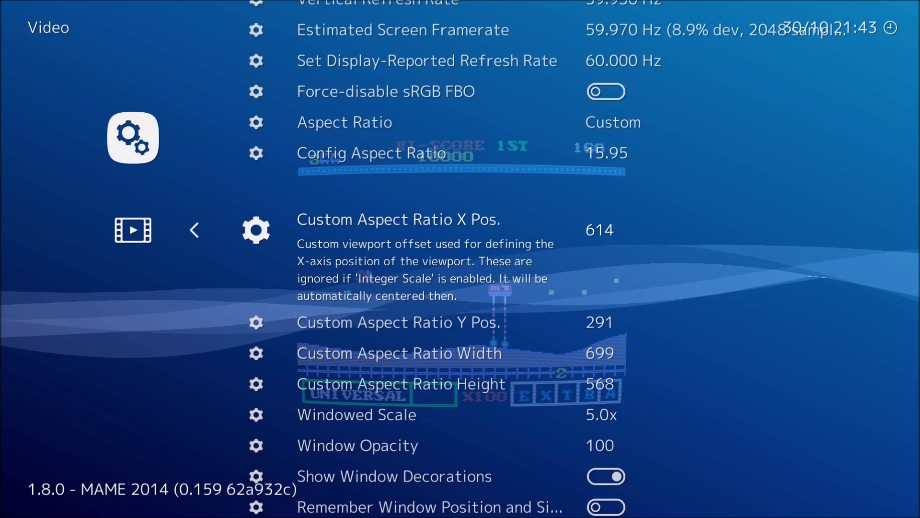
{"action": "key", "text": "BackSpace"}
{"action": "key", "text": "Left"}
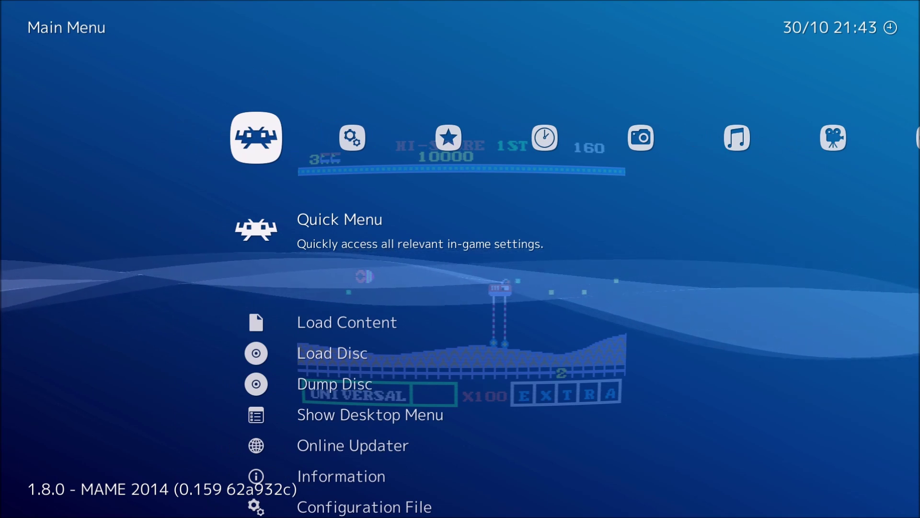
{"action": "key", "text": "Return"}
{"action": "key", "text": "Down"}
{"action": "key", "text": "Down"}
{"action": "key", "text": "Down"}
{"action": "key", "text": "Down"}
{"action": "key", "text": "Down"}
{"action": "key", "text": "Down"}
{"action": "key", "text": "Down"}
{"action": "key", "text": "Down"}
{"action": "key", "text": "Down"}
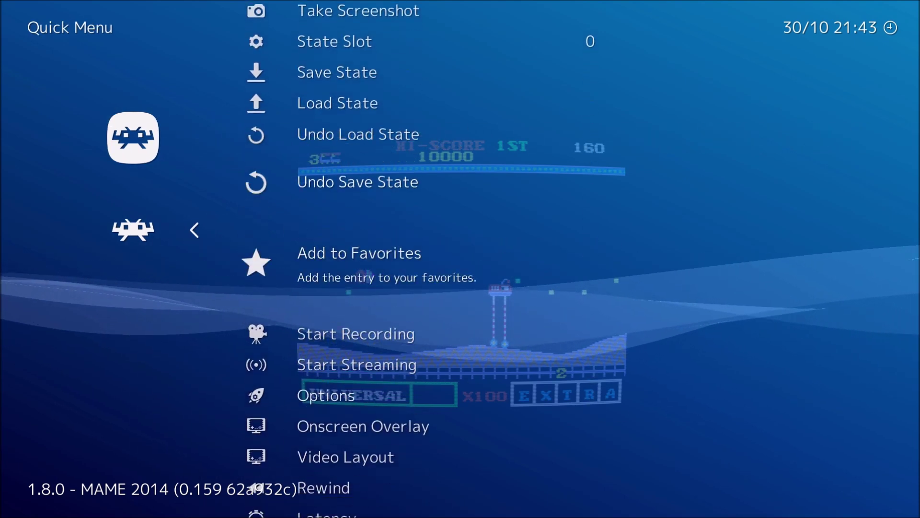
{"action": "key", "text": "Down"}
{"action": "key", "text": "Down"}
{"action": "key", "text": "Down"}
{"action": "key", "text": "Down"}
{"action": "key", "text": "Down"}
{"action": "key", "text": "Down"}
{"action": "key", "text": "Down"}
{"action": "key", "text": "Down"}
{"action": "key", "text": "Down"}
{"action": "key", "text": "Down"}
{"action": "key", "text": "Down"}
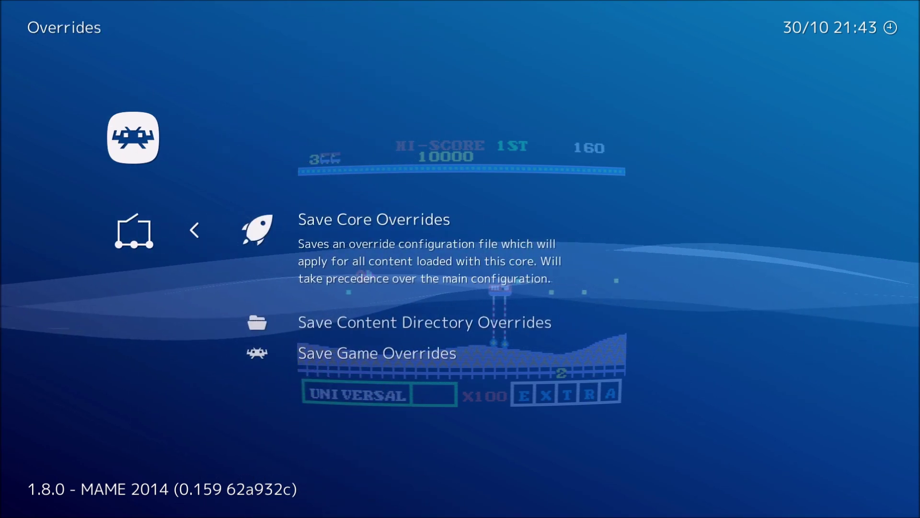
Save the current settings as Game Overrides for Snap Jack and go back to LaunchBox
{"action": "key", "text": "Down"}
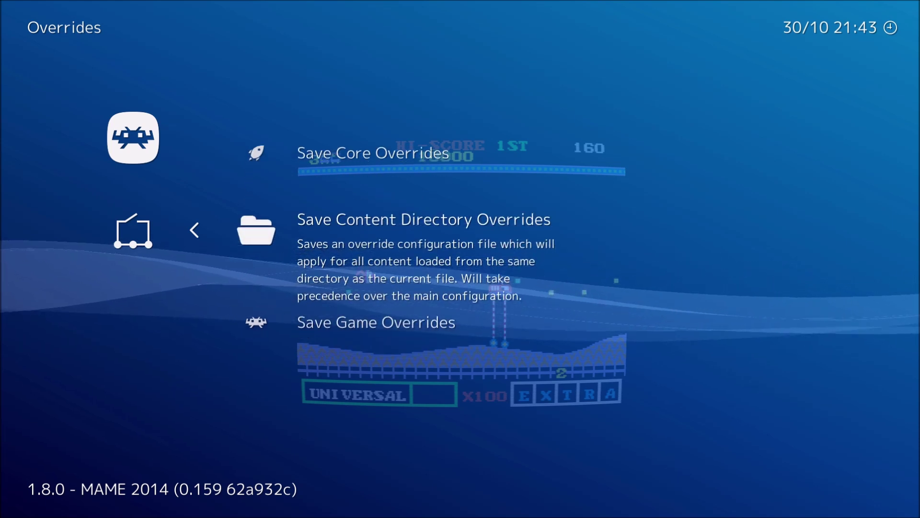
{"action": "key", "text": "Down"}
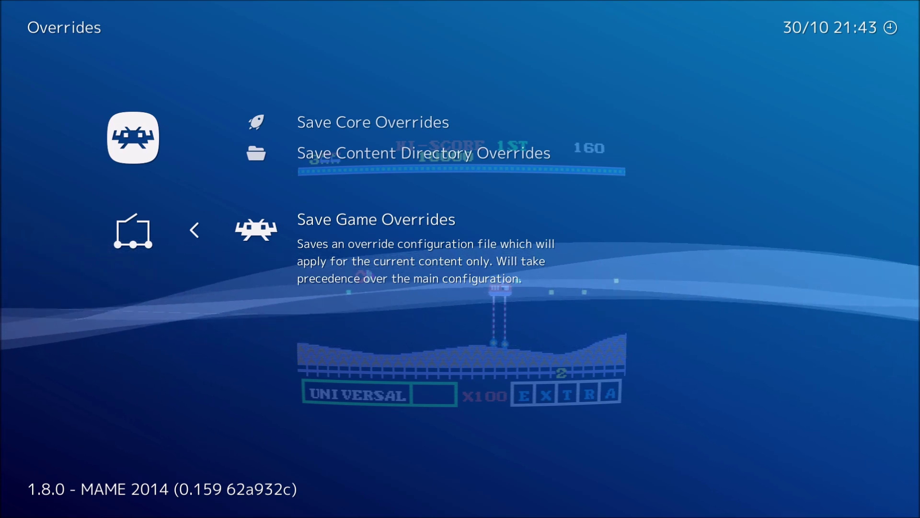
{"action": "key", "text": "Return"}
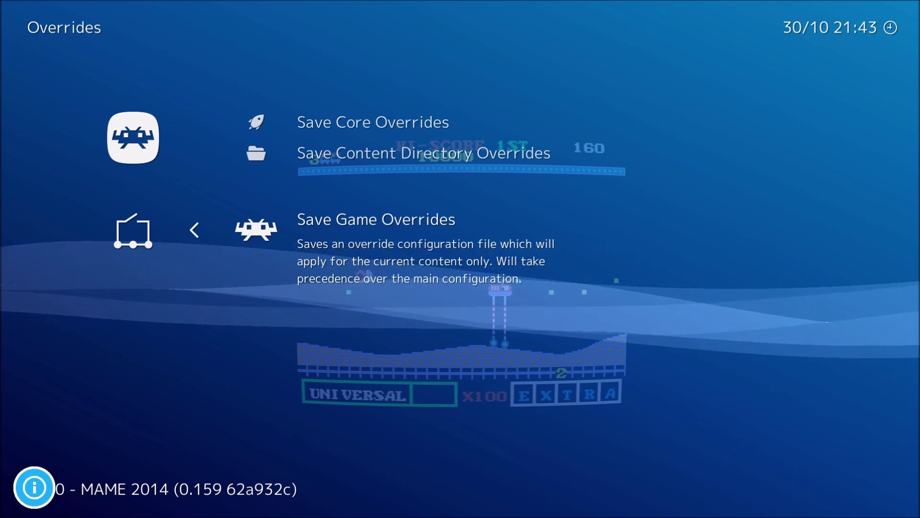
{"action": "key", "text": "BackSpace"}
{"action": "key", "text": "BackSpace"}
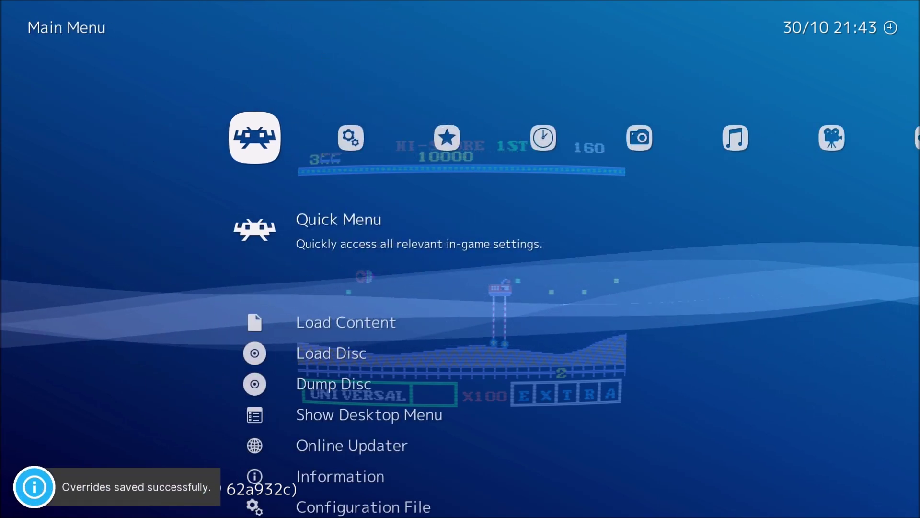
{"action": "key", "text": "F1"}
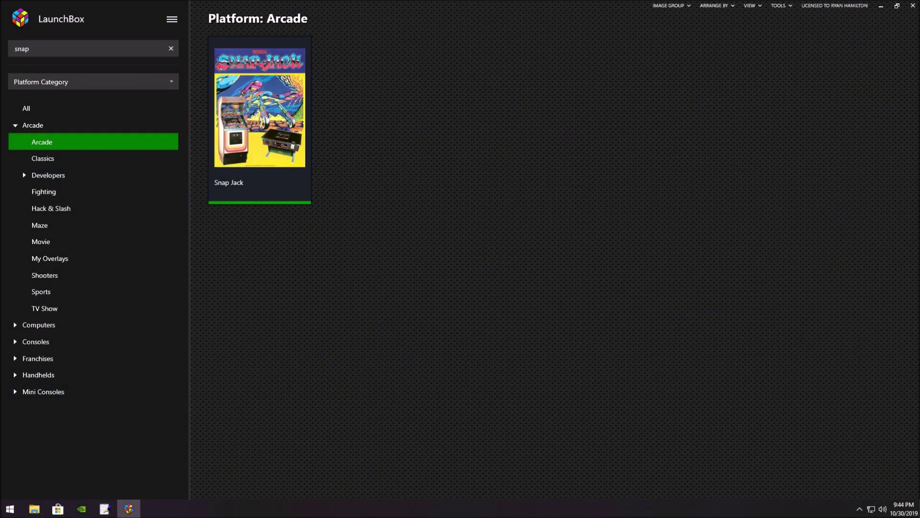
Relaunch Snap Jack from LaunchBox, check the bezel and viewport fit in a round, and quit the game
{"action": "key", "text": "Return"}
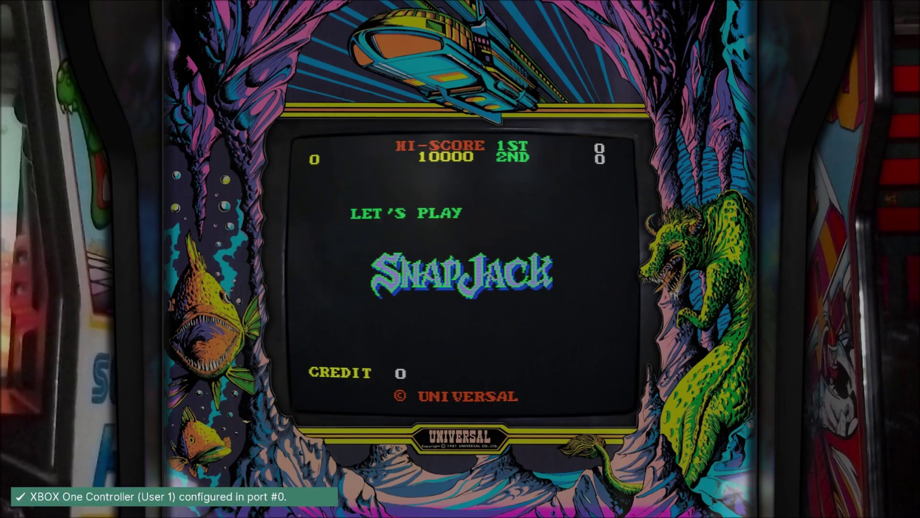
{"action": "key", "text": "Return"}
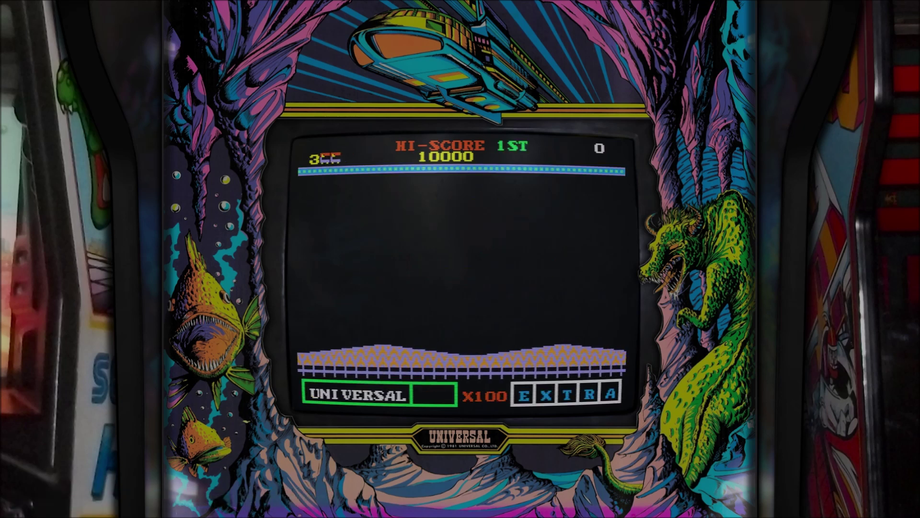
{"action": "key", "text": "Escape"}
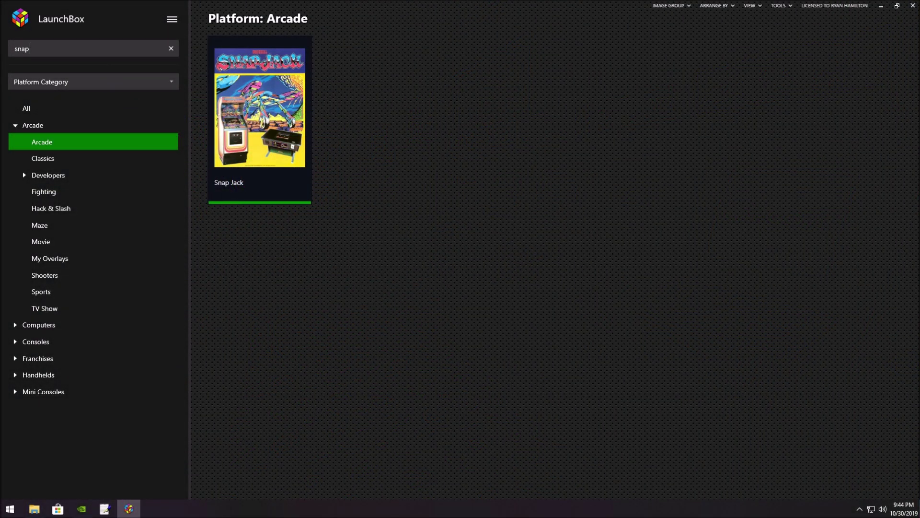
Search the LaunchBox arcade games for "lady" and launch Lady Bug
{"action": "type", "text": "lady"}
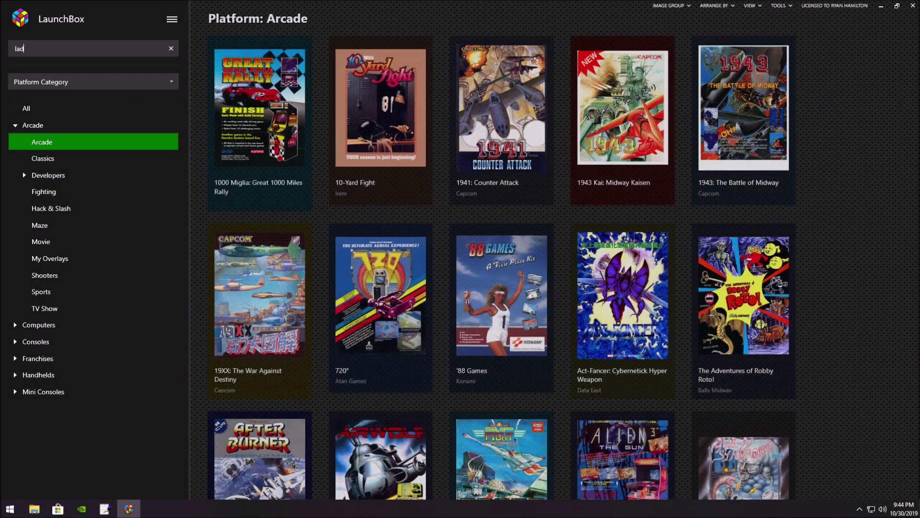
{"action": "key", "text": "Return"}
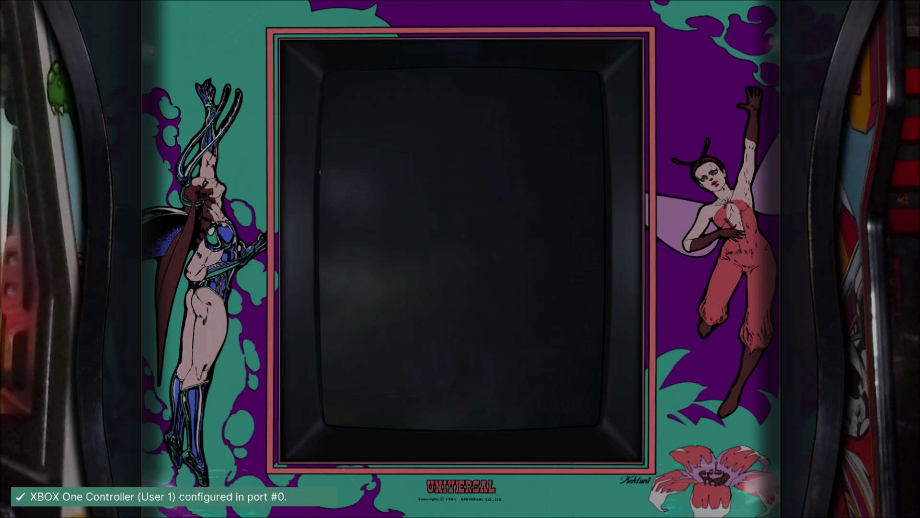
Add a credit in Lady Bug, start a one-player round and open the RetroArch menu over it
{"action": "key", "text": "5"}
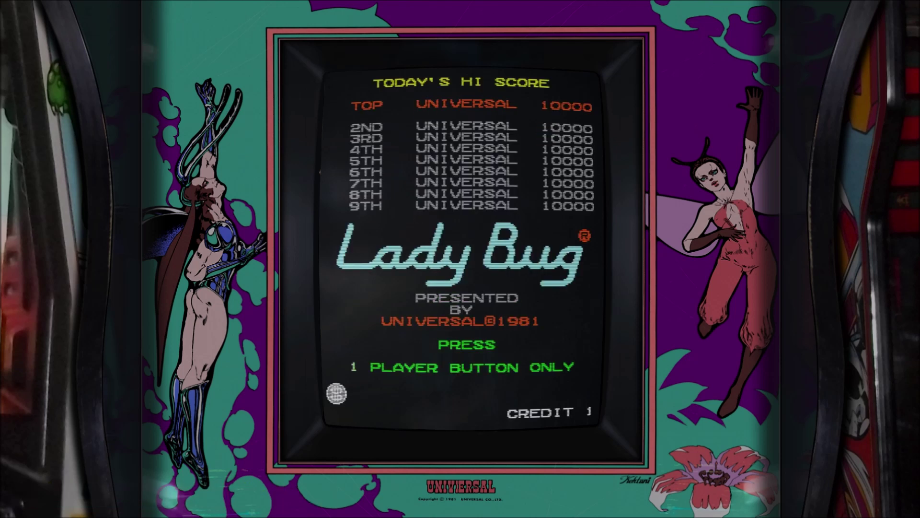
{"action": "key", "text": "1"}
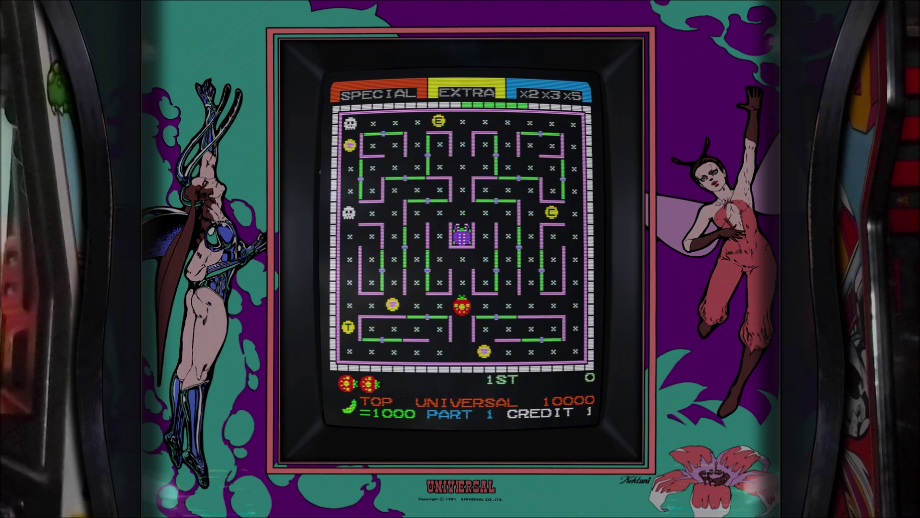
{"action": "key", "text": "F1"}
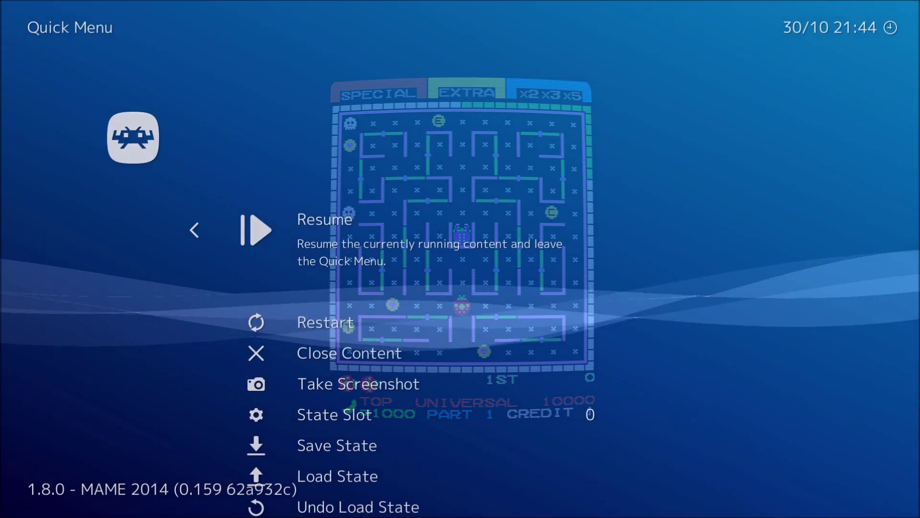
{"action": "key", "text": "BackSpace"}
{"action": "key", "text": "Right"}
{"action": "key", "text": "Down"}
{"action": "key", "text": "Return"}
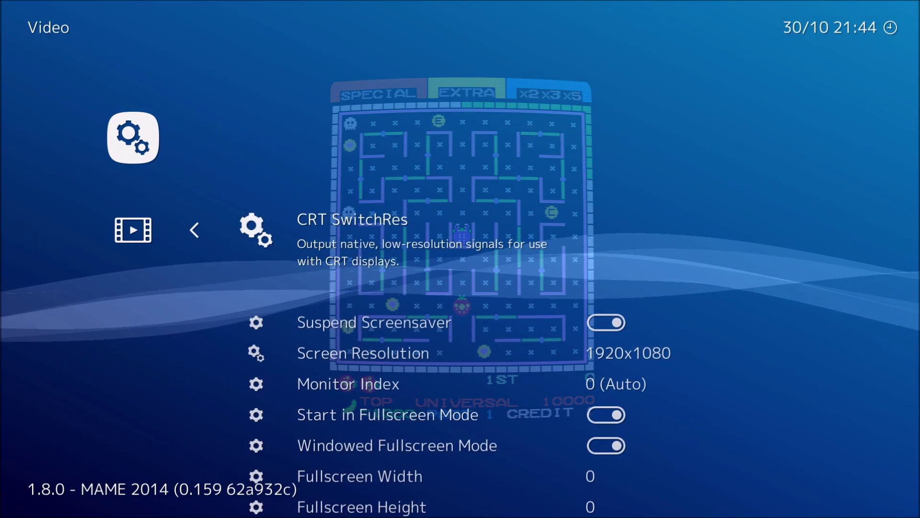
{"action": "key", "text": "Down"}
{"action": "key", "text": "Down"}
{"action": "key", "text": "BackSpace"}
{"action": "key", "text": "Down"}
{"action": "key", "text": "Down"}
{"action": "key", "text": "Down"}
{"action": "key", "text": "Down"}
{"action": "key", "text": "Down"}
{"action": "key", "text": "Down"}
{"action": "key", "text": "Down"}
{"action": "key", "text": "Down"}
{"action": "key", "text": "Down"}
{"action": "key", "text": "Down"}
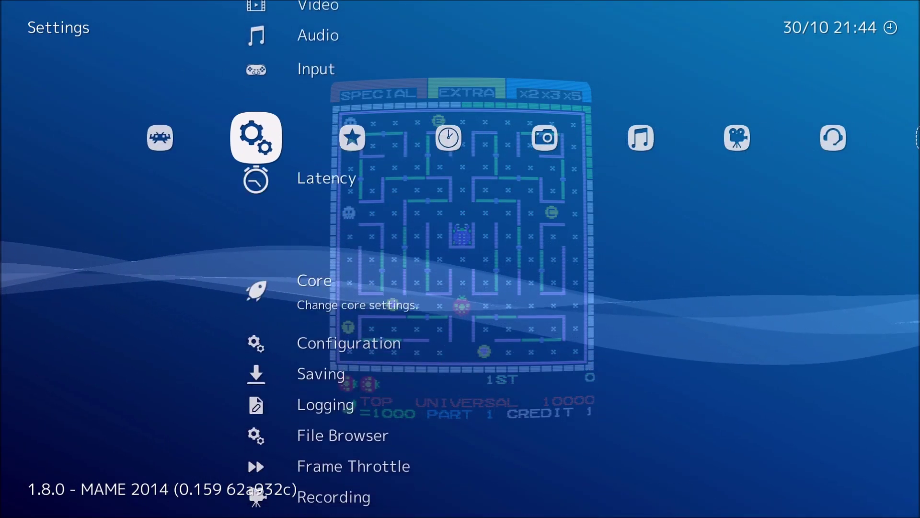
{"action": "key", "text": "Down"}
{"action": "key", "text": "Down"}
{"action": "key", "text": "Down"}
{"action": "key", "text": "Down"}
{"action": "key", "text": "Down"}
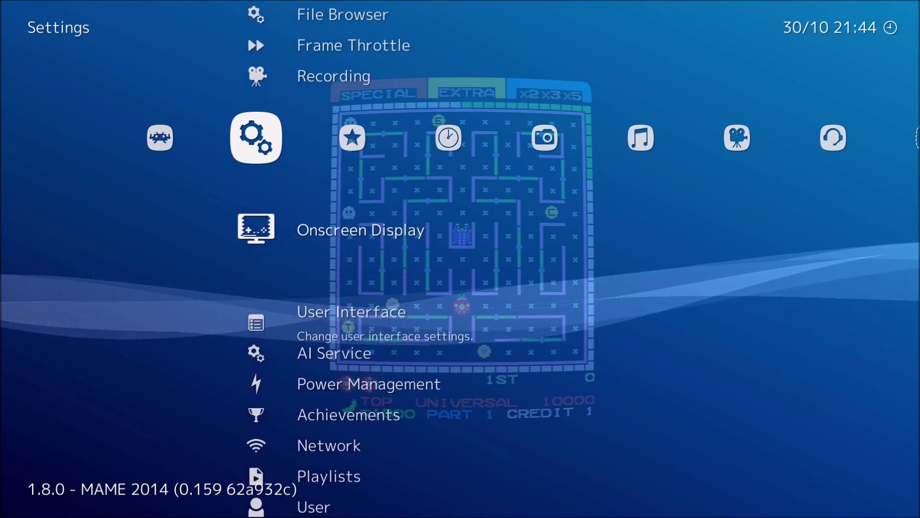
Open the Shaders page of the Quick Menu for the running Lady Bug game
{"action": "key", "text": "Left"}
{"action": "key", "text": "Return"}
{"action": "key", "text": "Down"}
{"action": "key", "text": "Down"}
{"action": "key", "text": "Down"}
{"action": "key", "text": "Down"}
{"action": "key", "text": "Down"}
{"action": "key", "text": "Down"}
{"action": "key", "text": "Down"}
{"action": "key", "text": "Down"}
{"action": "key", "text": "Down"}
{"action": "key", "text": "Down"}
{"action": "key", "text": "Down"}
{"action": "key", "text": "Down"}
{"action": "key", "text": "Down"}
{"action": "key", "text": "Down"}
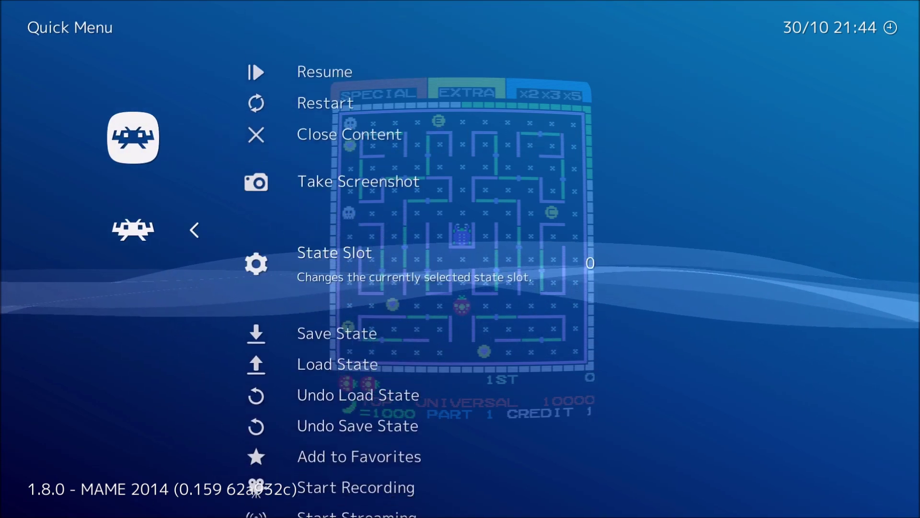
{"action": "key", "text": "Down"}
{"action": "key", "text": "Down"}
{"action": "key", "text": "Down"}
{"action": "key", "text": "Down"}
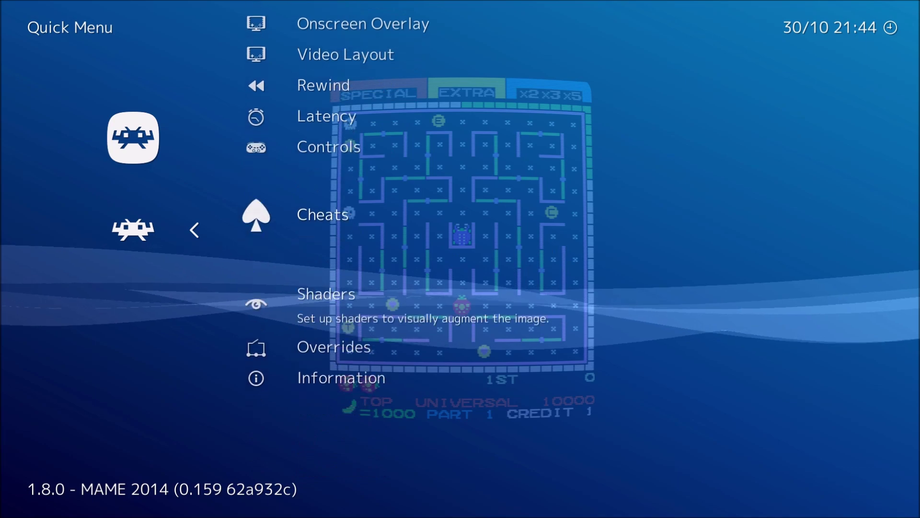
{"action": "key", "text": "Return"}
In the Shader Parameters, try a CRTGeom Vertical Tilt of -0.10 and settle on 0.00
{"action": "key", "text": "Down"}
{"action": "key", "text": "Down"}
{"action": "key", "text": "Down"}
{"action": "key", "text": "Down"}
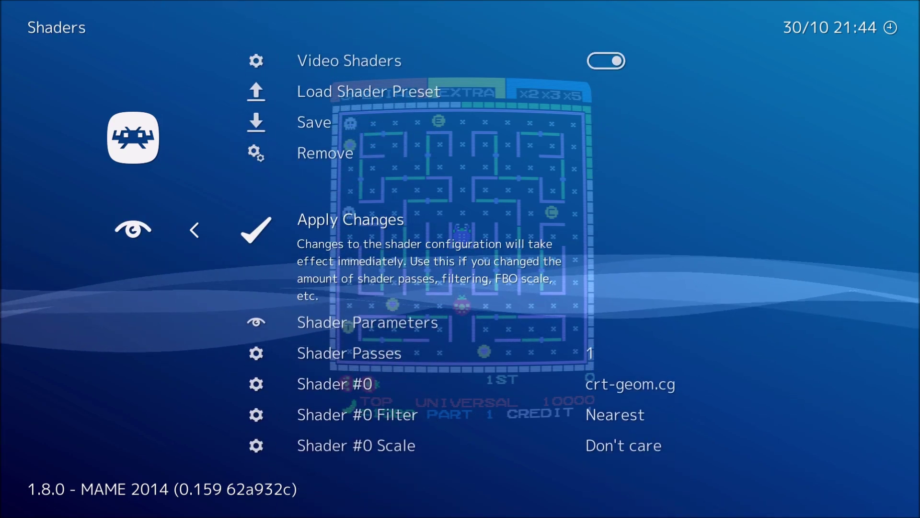
{"action": "key", "text": "Down"}
{"action": "key", "text": "Return"}
{"action": "key", "text": "Down"}
{"action": "key", "text": "Down"}
{"action": "key", "text": "Down"}
{"action": "key", "text": "Down"}
{"action": "key", "text": "Down"}
{"action": "key", "text": "Down"}
{"action": "key", "text": "Down"}
{"action": "key", "text": "Down"}
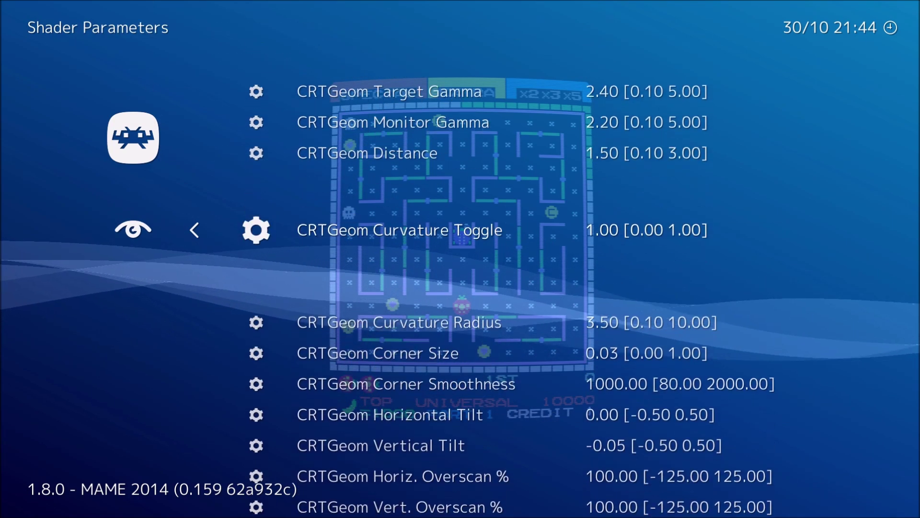
{"action": "key", "text": "Left"}
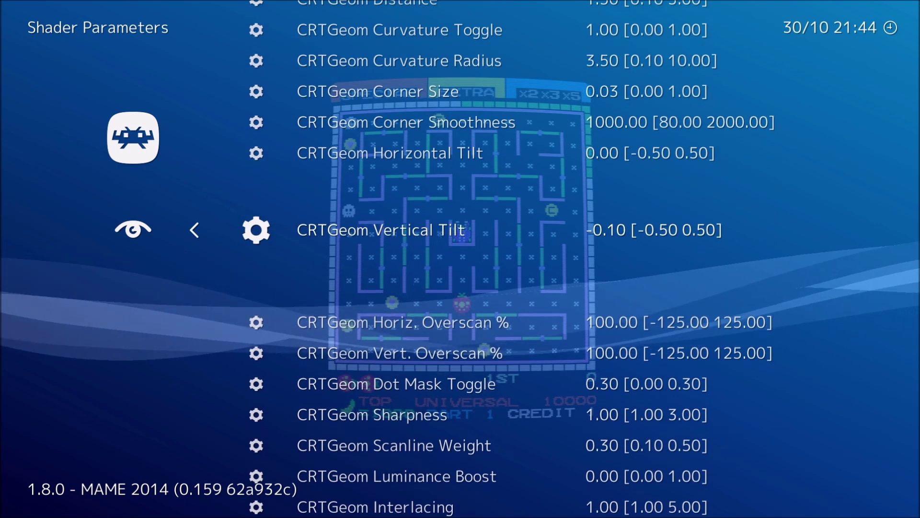
{"action": "key", "text": "Right"}
{"action": "key", "text": "Right"}
Return to the running Lady Bug round to check how the picture's tilt looks
{"action": "key", "text": "BackSpace"}
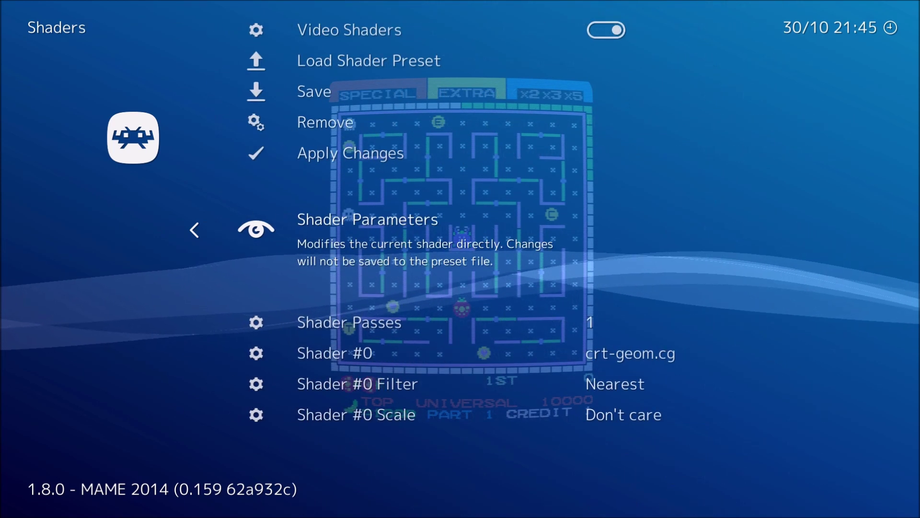
{"action": "key", "text": "BackSpace"}
{"action": "key", "text": "BackSpace"}
{"action": "key", "text": "F1"}
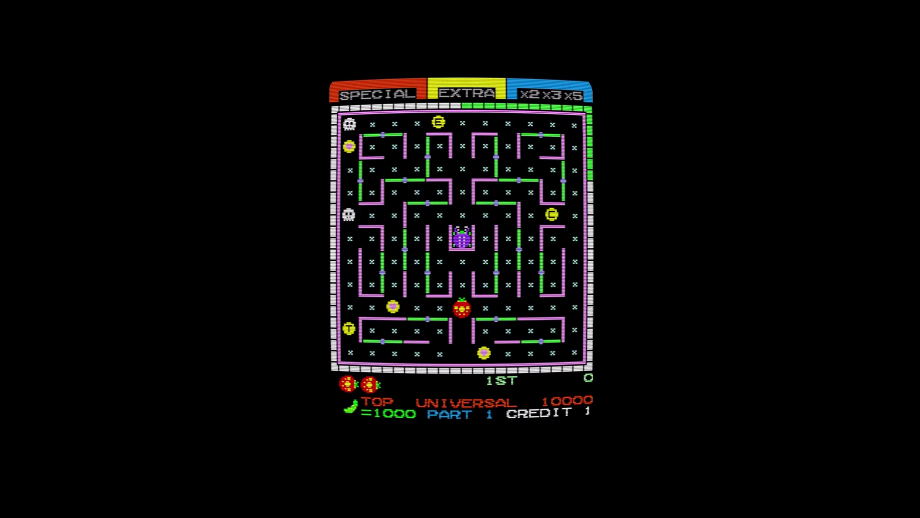
Bring the RetroArch menu back up over Lady Bug and reopen its Shaders page
{"action": "key", "text": "F1"}
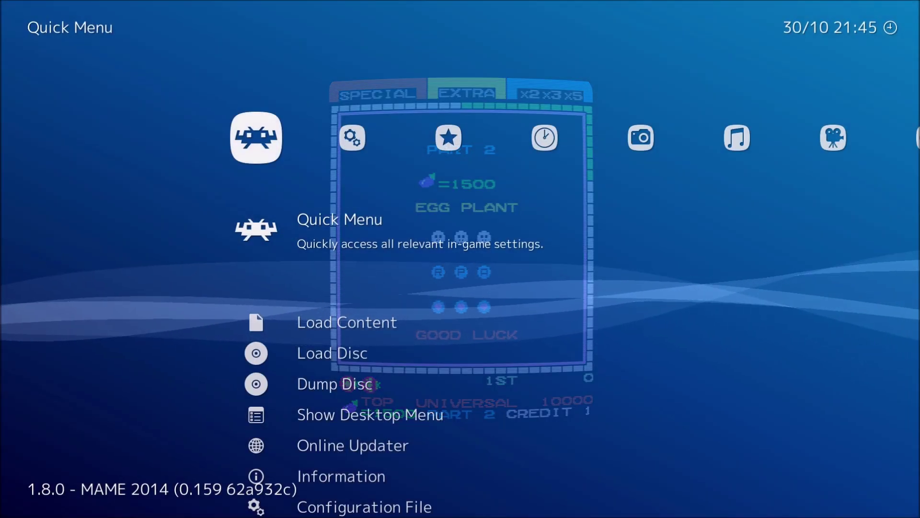
{"action": "key", "text": "Return"}
{"action": "key", "text": "Down"}
{"action": "key", "text": "Down"}
{"action": "key", "text": "Down"}
{"action": "key", "text": "Down"}
{"action": "key", "text": "Down"}
{"action": "key", "text": "Down"}
{"action": "key", "text": "Down"}
{"action": "key", "text": "Down"}
{"action": "key", "text": "Down"}
{"action": "key", "text": "Down"}
{"action": "key", "text": "Down"}
{"action": "key", "text": "Down"}
{"action": "key", "text": "Down"}
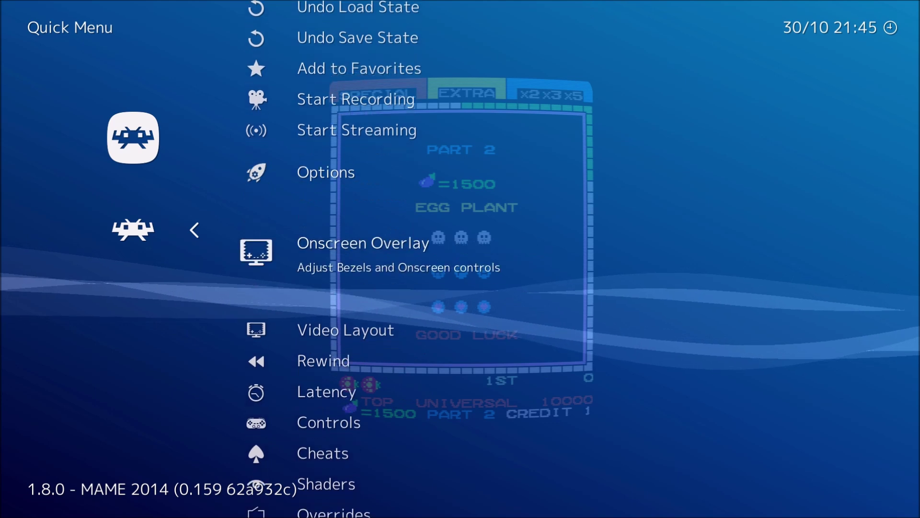
{"action": "key", "text": "Down"}
{"action": "key", "text": "Down"}
{"action": "key", "text": "Down"}
{"action": "key", "text": "Down"}
{"action": "key", "text": "Down"}
{"action": "key", "text": "Down"}
{"action": "key", "text": "Return"}
Examine the crt-geom.cg shader settings and its CRTGeom parameter list, and go back to the Shaders page
{"action": "key", "text": "Down"}
{"action": "key", "text": "Down"}
{"action": "key", "text": "Down"}
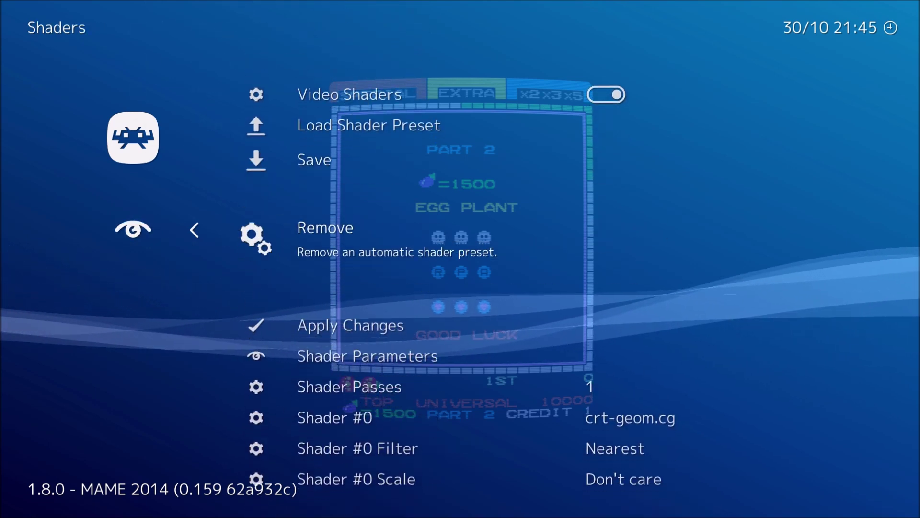
{"action": "key", "text": "Down"}
{"action": "key", "text": "Down"}
{"action": "key", "text": "Down"}
{"action": "key", "text": "Down"}
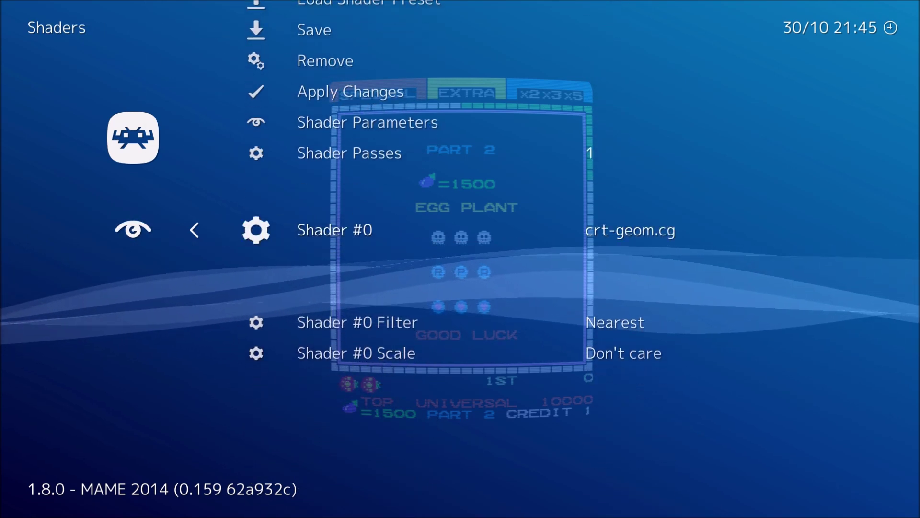
{"action": "key", "text": "Up"}
{"action": "key", "text": "Up"}
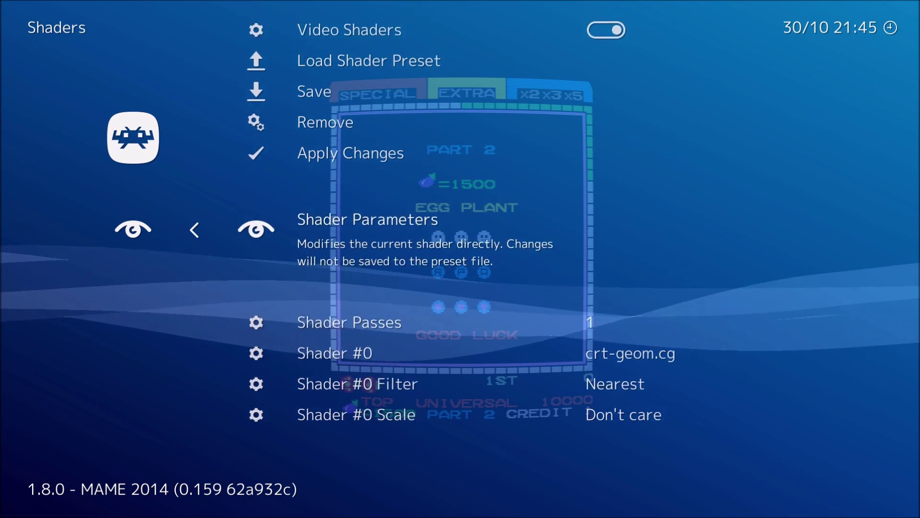
{"action": "key", "text": "Return"}
{"action": "key", "text": "Down"}
{"action": "key", "text": "Down"}
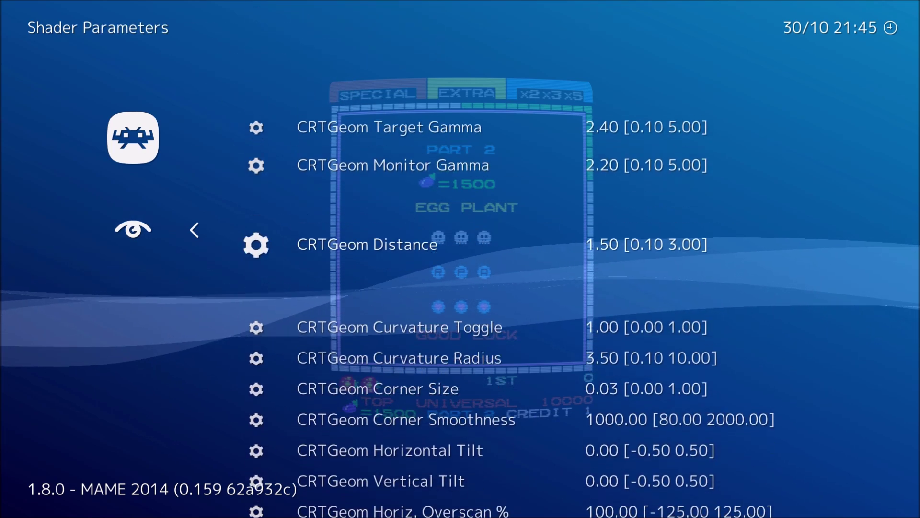
{"action": "key", "text": "Up"}
{"action": "key", "text": "BackSpace"}
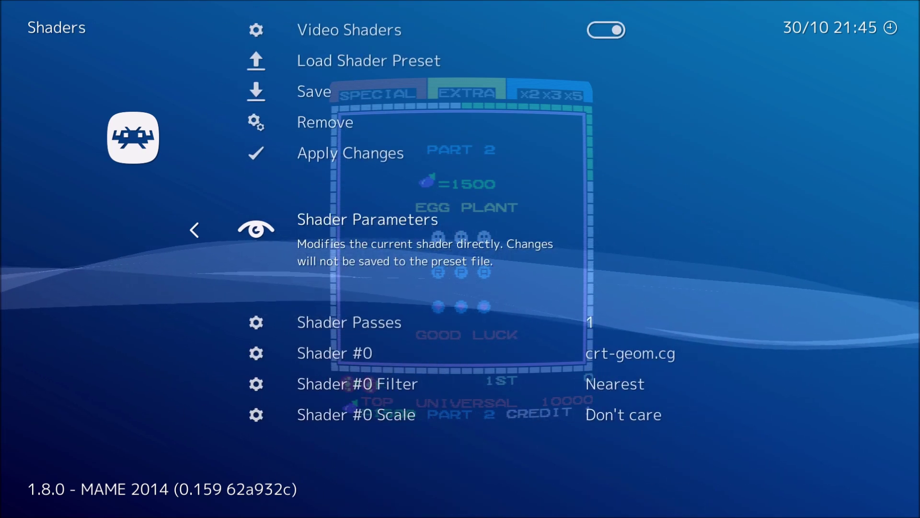
Leave the shader pages, go to the Overrides page and save game overrides for Lady Bug
{"action": "key", "text": "Return"}
{"action": "key", "text": "BackSpace"}
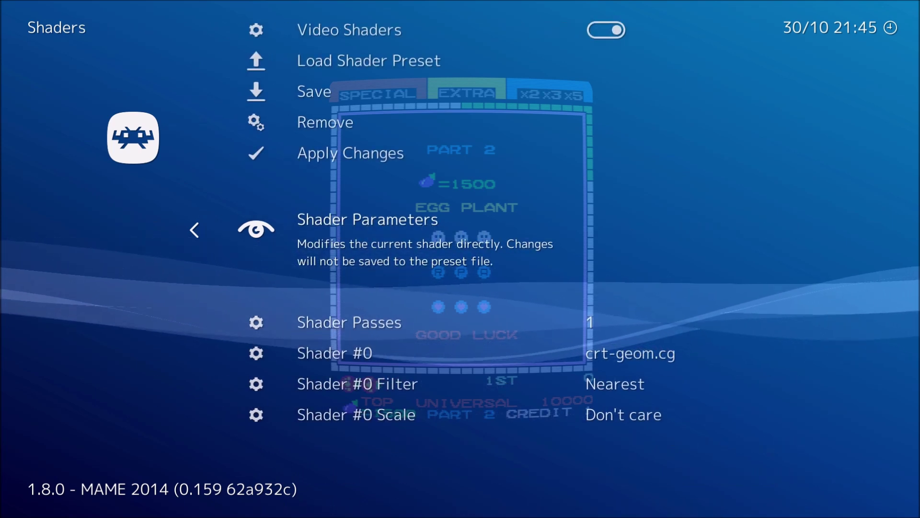
{"action": "key", "text": "BackSpace"}
{"action": "key", "text": "Down"}
{"action": "key", "text": "Return"}
{"action": "key", "text": "Down"}
{"action": "key", "text": "Down"}
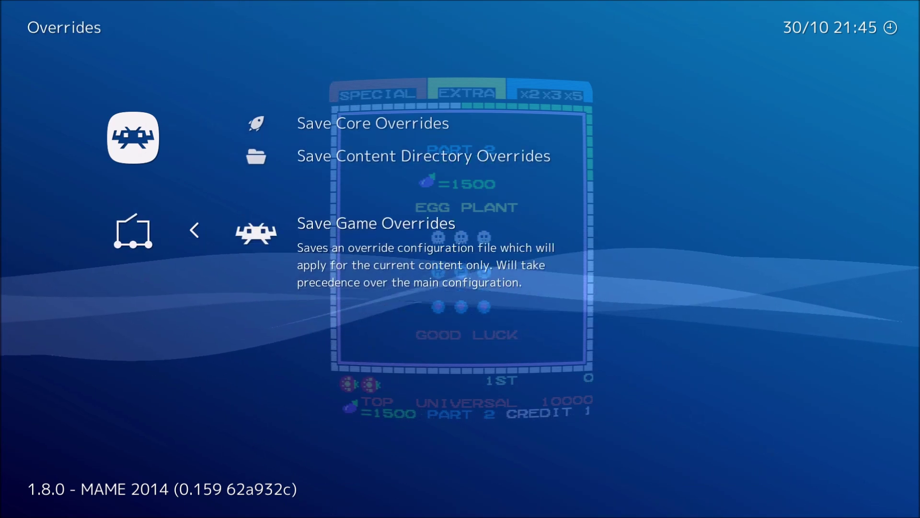
{"action": "key", "text": "Return"}
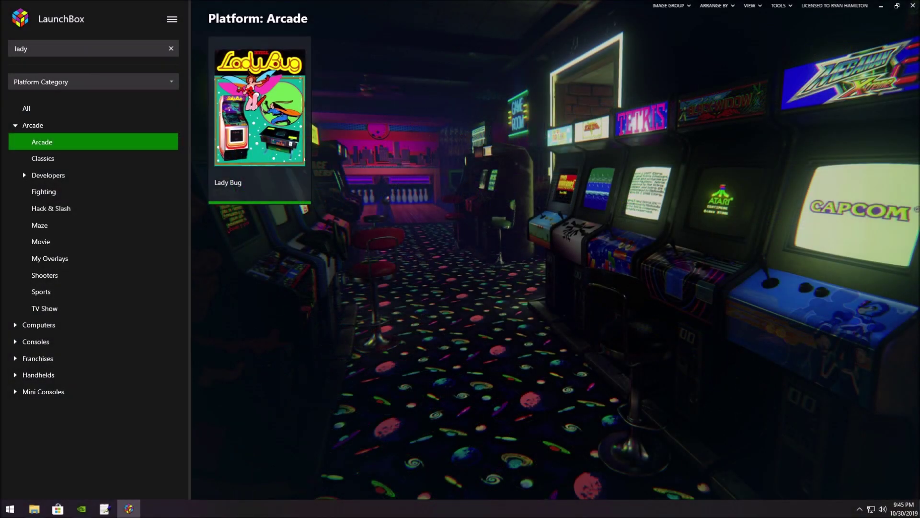
Relaunch Lady Bug from LaunchBox, add a credit and start a one-player game
{"action": "key", "text": "Return"}
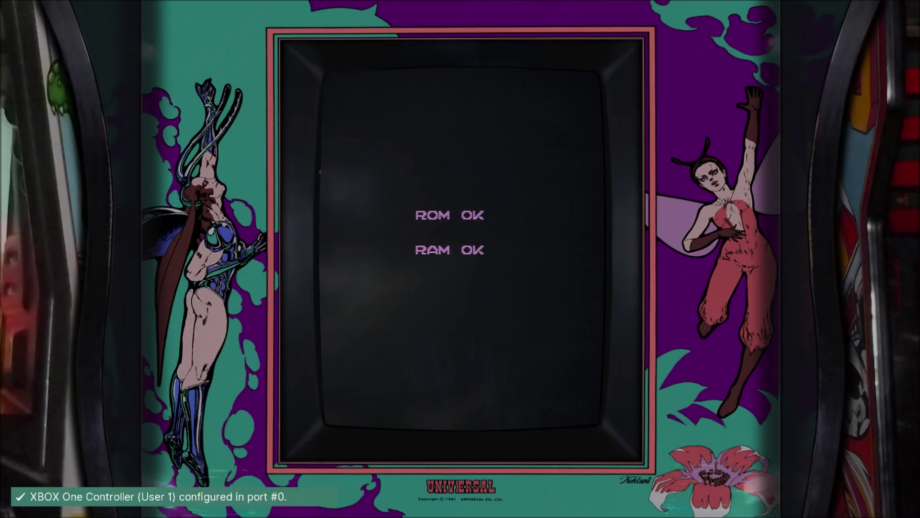
{"action": "key", "text": "Shift_R"}
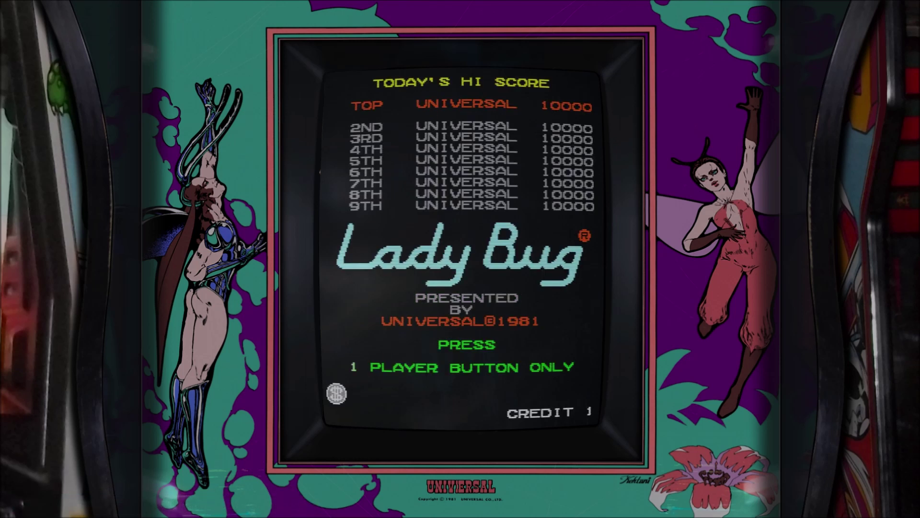
{"action": "key", "text": "Return"}
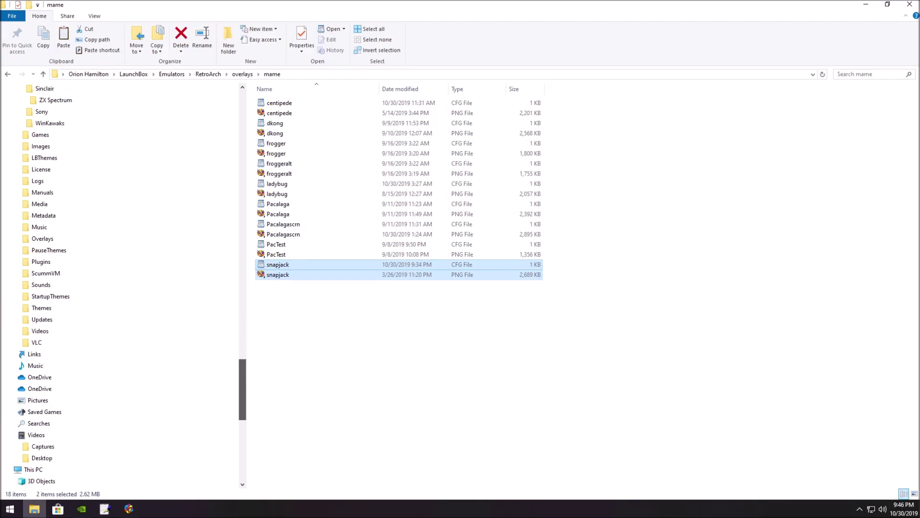
In File Explorer, copy the qbert bezel image from C:\Netstation into RetroArch's overlays\mame folder
{"action": "scroll", "coordinate": [120, 354], "scroll_direction": "down", "scroll_amount": 6}
{"action": "left_click", "coordinate": [44, 354]}
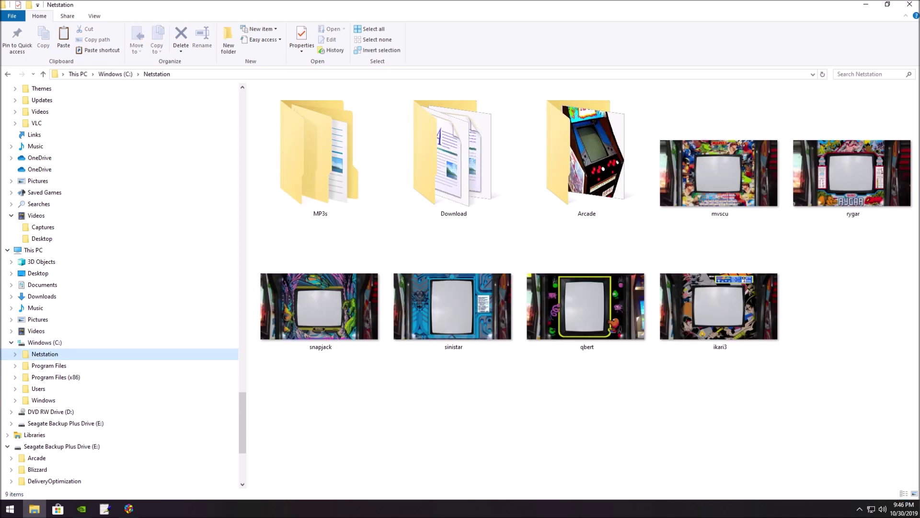
{"action": "right_click", "coordinate": [585, 319]}
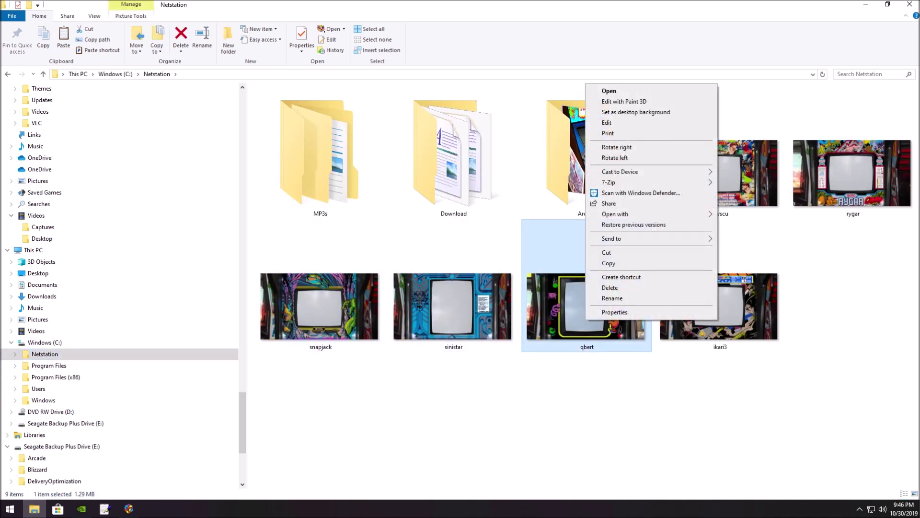
{"action": "left_click", "coordinate": [609, 262]}
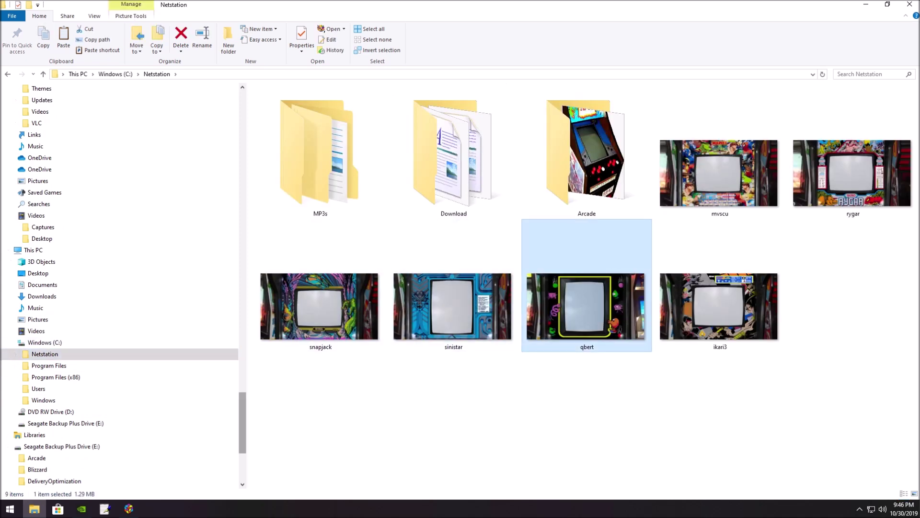
{"action": "scroll", "coordinate": [119, 283], "scroll_direction": "up", "scroll_amount": 15}
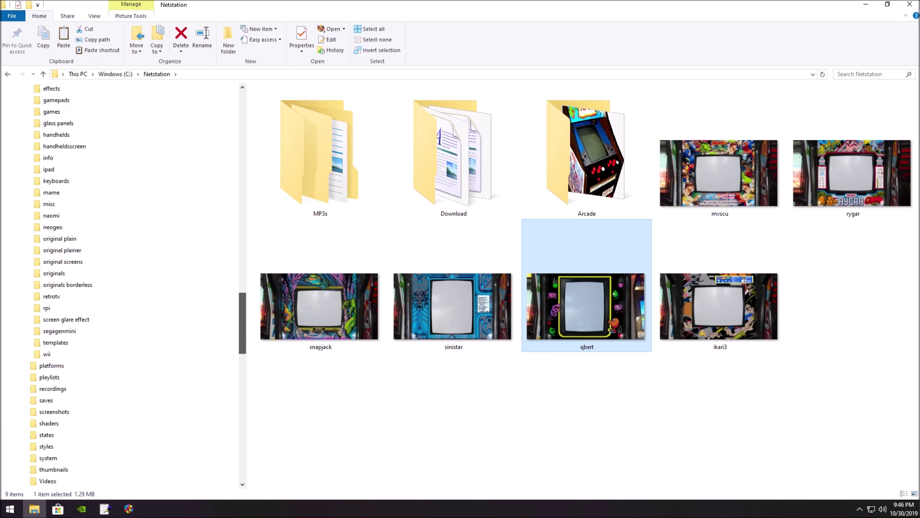
{"action": "scroll", "coordinate": [120, 283], "scroll_direction": "up", "scroll_amount": 3}
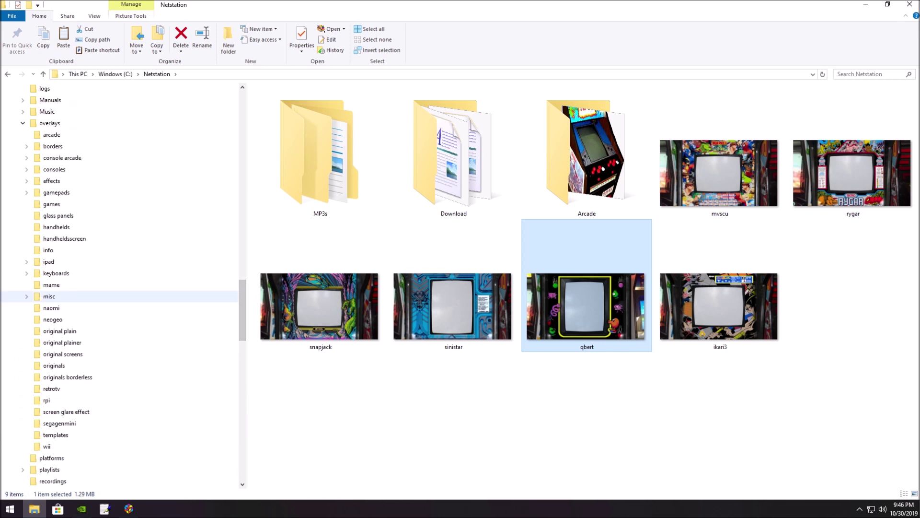
{"action": "left_click", "coordinate": [51, 284]}
{"action": "right_click", "coordinate": [392, 250]}
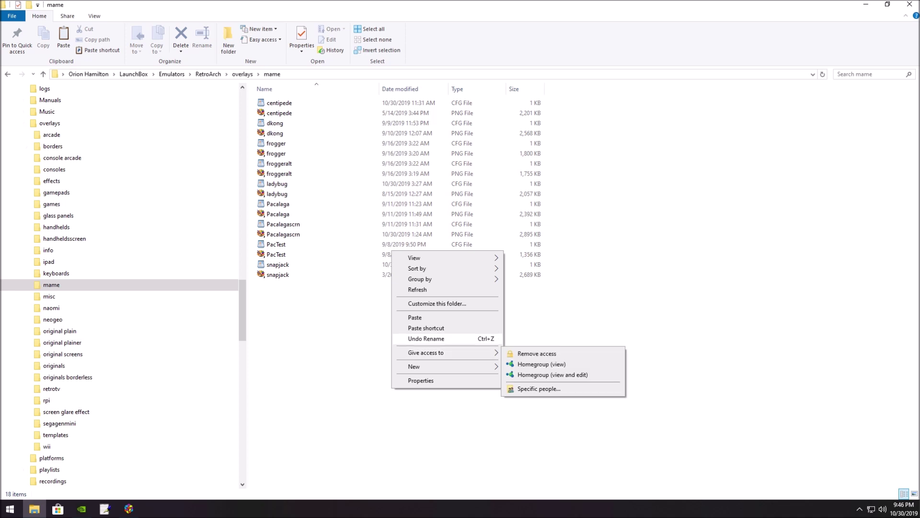
{"action": "left_click", "coordinate": [408, 317]}
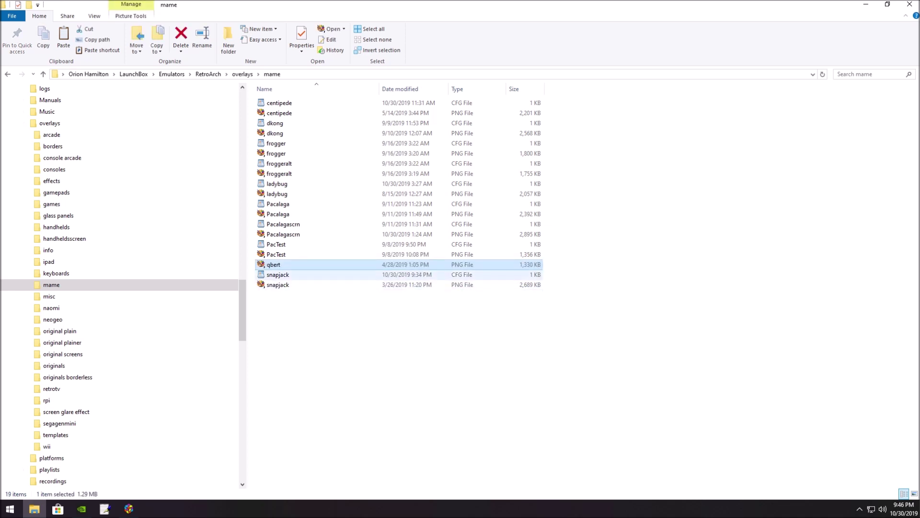
Duplicate the snapjack CFG file in the mame overlays folder and rename the copy as qbert
{"action": "right_click", "coordinate": [283, 274]}
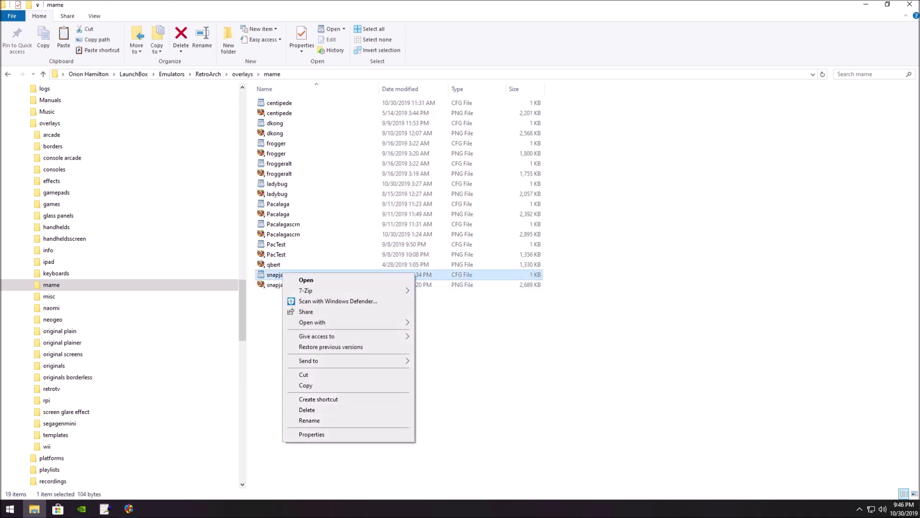
{"action": "left_click", "coordinate": [305, 385]}
{"action": "right_click", "coordinate": [350, 368]}
{"action": "left_click", "coordinate": [374, 297]}
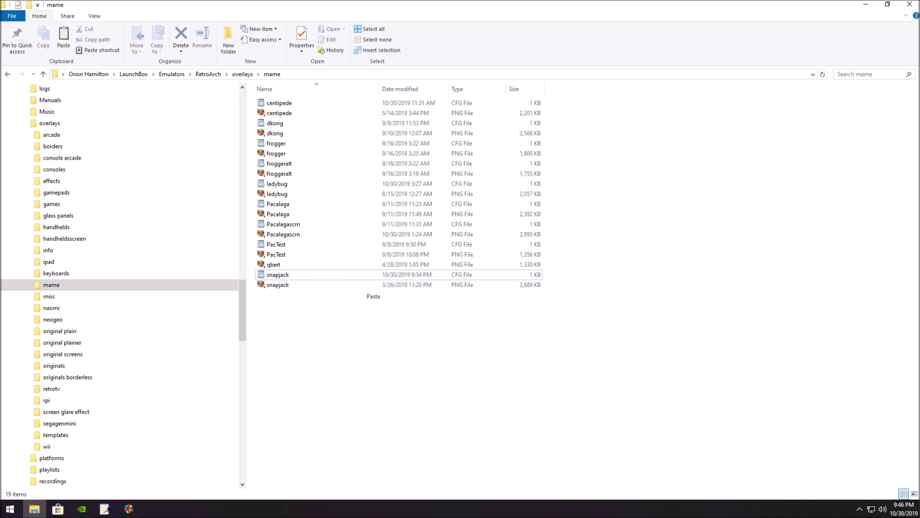
{"action": "right_click", "coordinate": [281, 274]}
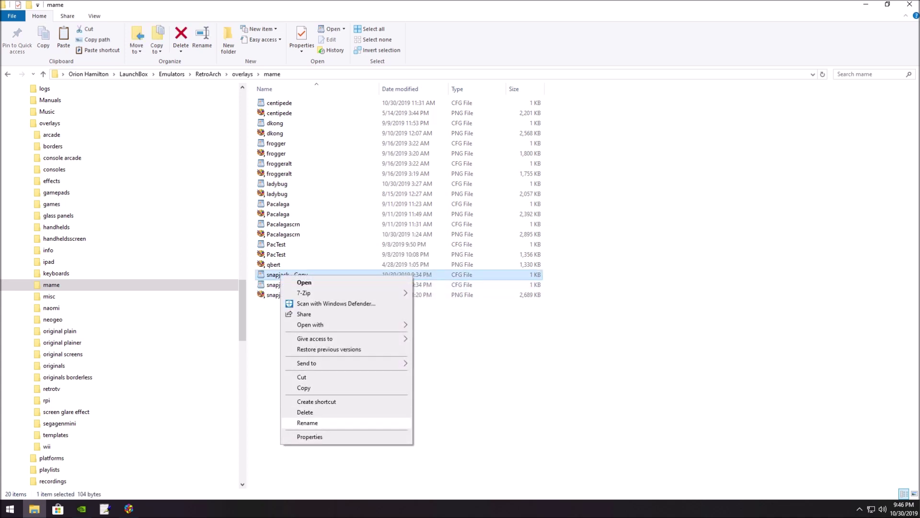
{"action": "left_click", "coordinate": [307, 423]}
{"action": "type", "text": "qber"}
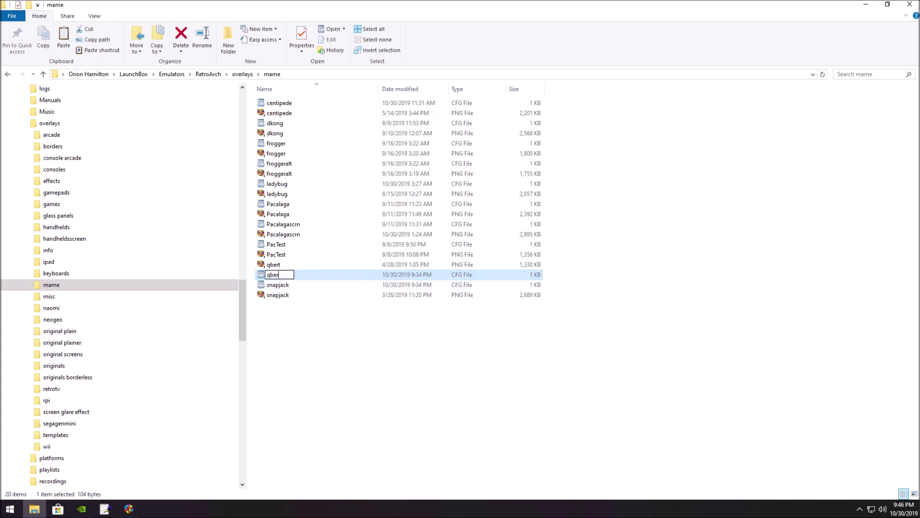
{"action": "type", "text": "t"}
{"action": "key", "text": "Return"}
Edit the qbert CFG file so overlay0_overlay points to qbert.png, save it and close WordPad
{"action": "double_click", "coordinate": [275, 264]}
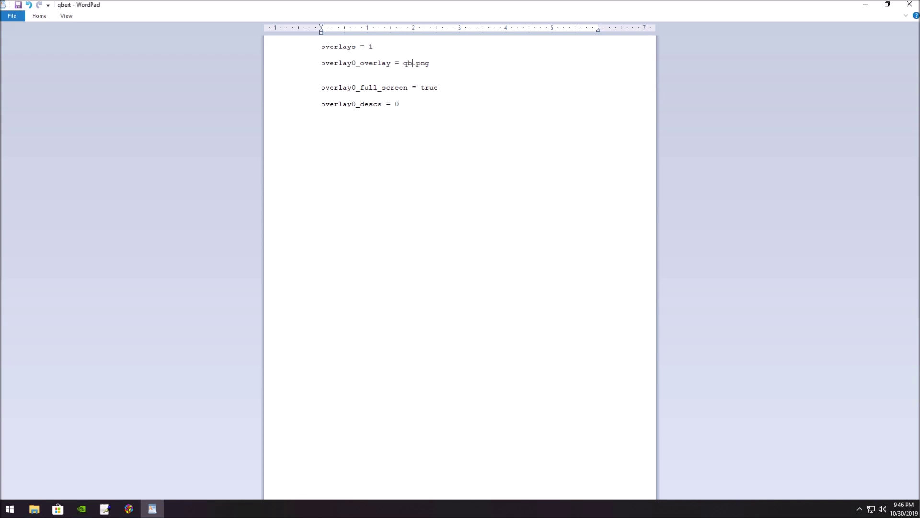
{"action": "key", "text": "alt+f"}
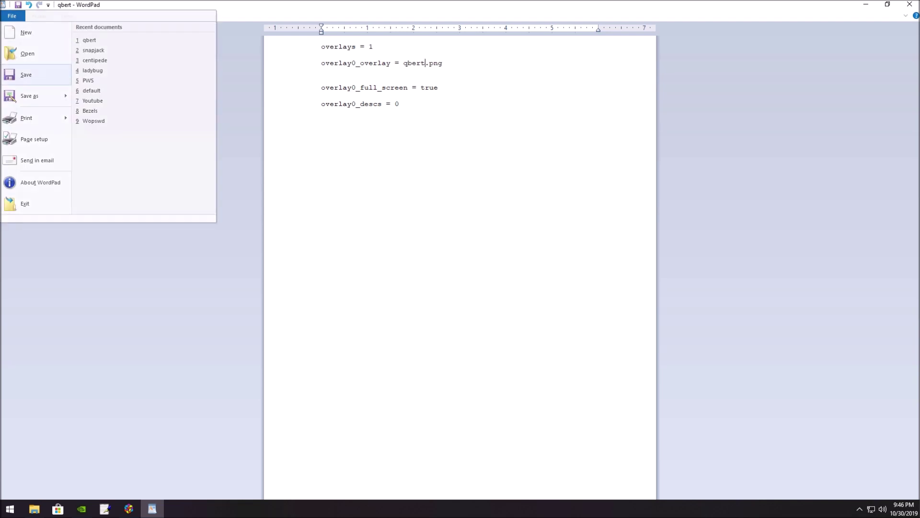
{"action": "key", "text": "Escape"}
{"action": "key", "text": "alt+F4"}
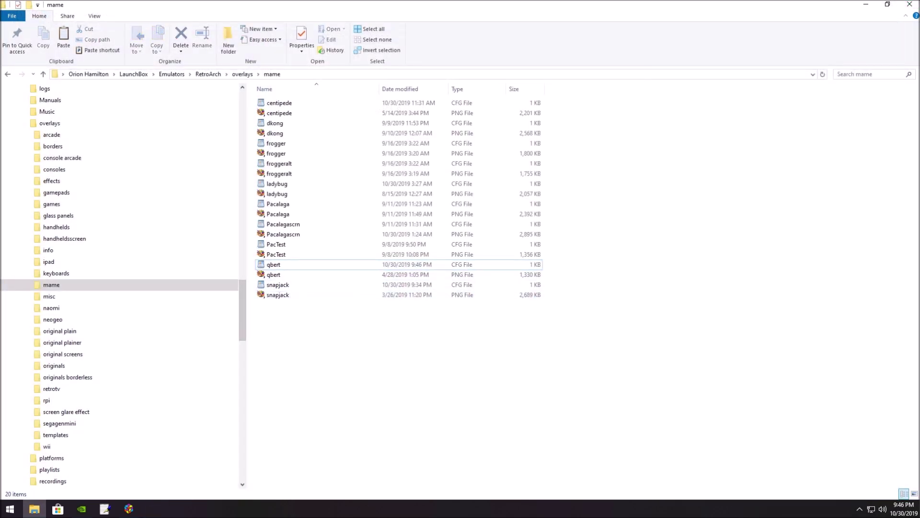
Switch to LaunchBox and search the Arcade platform's games for "q"
{"action": "key", "text": "alt+Tab"}
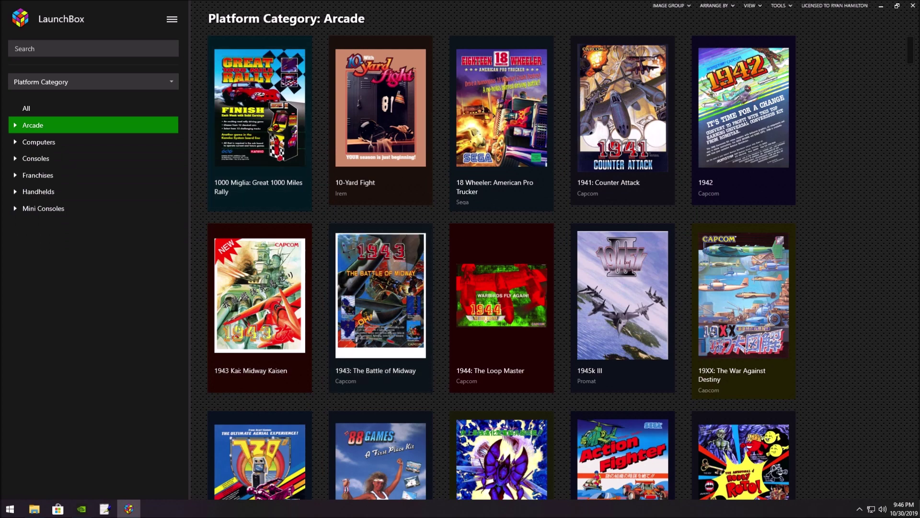
{"action": "type", "text": "qb"}
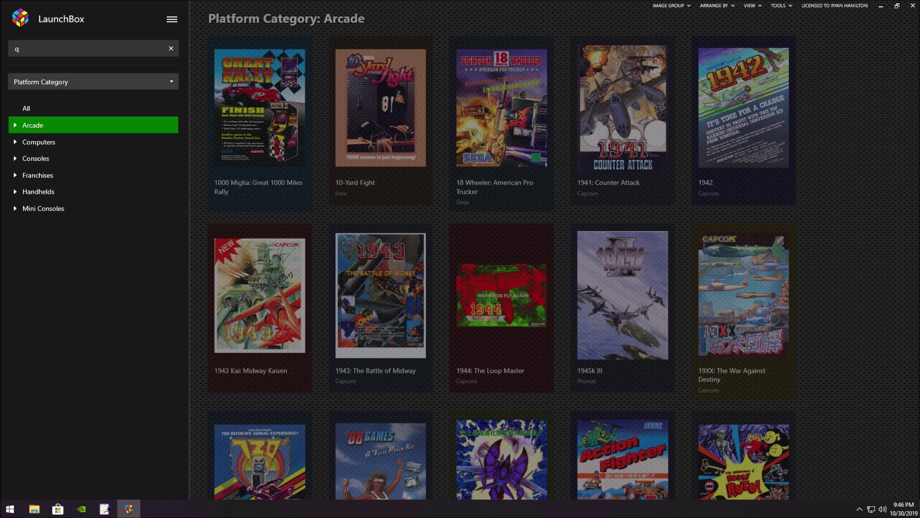
{"action": "key", "text": "Right"}
{"action": "key", "text": "Down"}
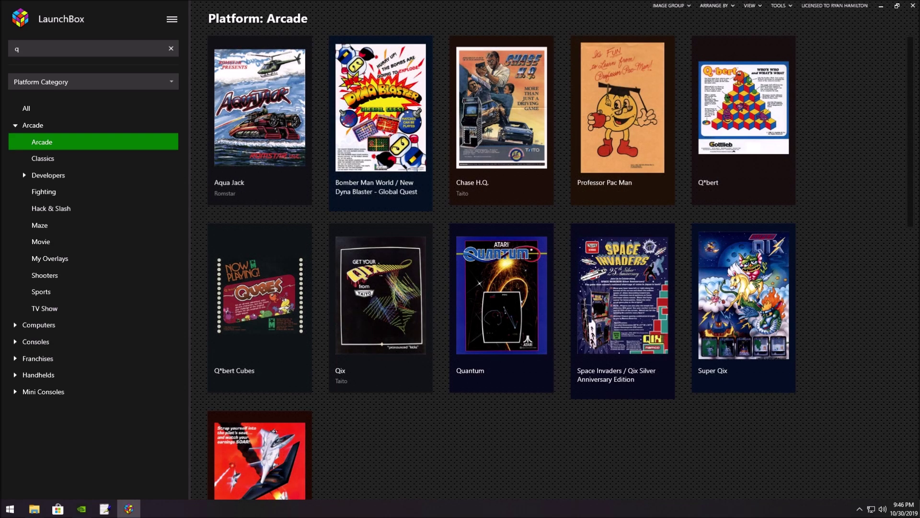
{"action": "type", "text": "b"}
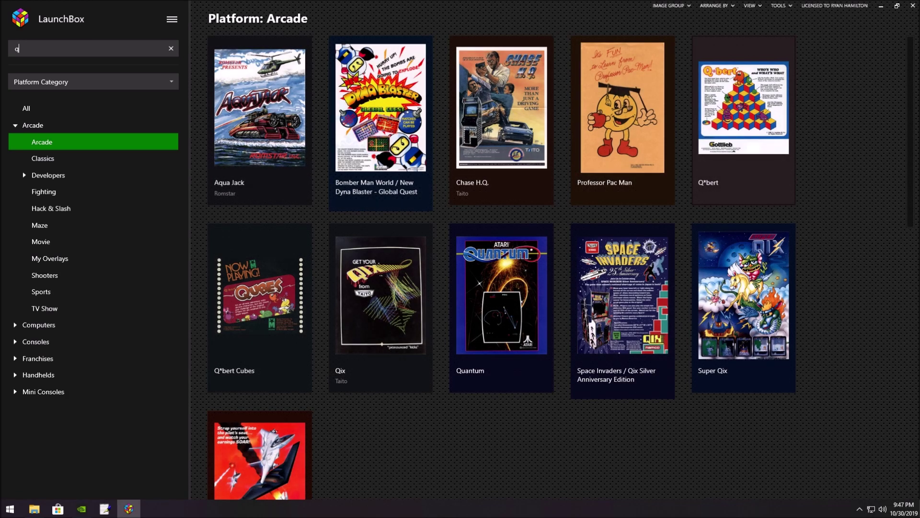
Edit the Q*bert game entry to use Retroarch as its emulator and confirm the change
{"action": "right_click", "coordinate": [747, 135]}
{"action": "key", "text": "Return"}
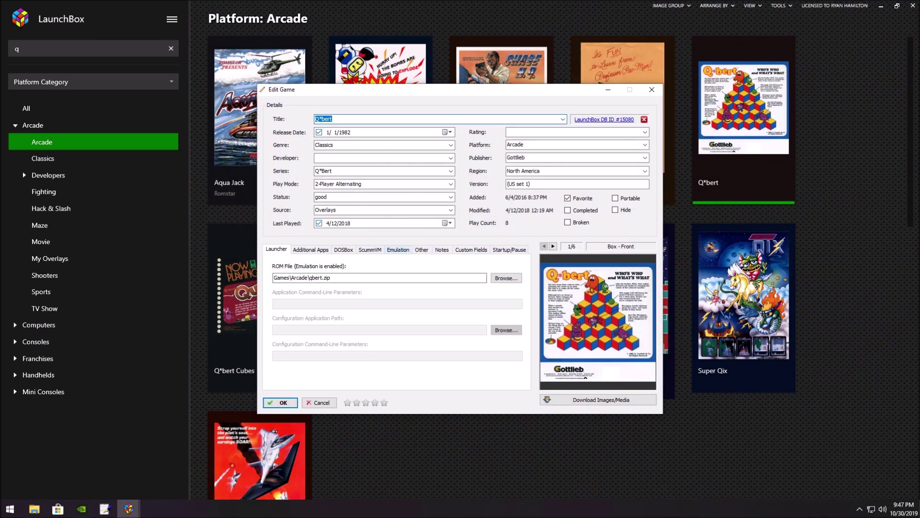
{"action": "left_click", "coordinate": [398, 250]}
{"action": "left_click", "coordinate": [397, 297]}
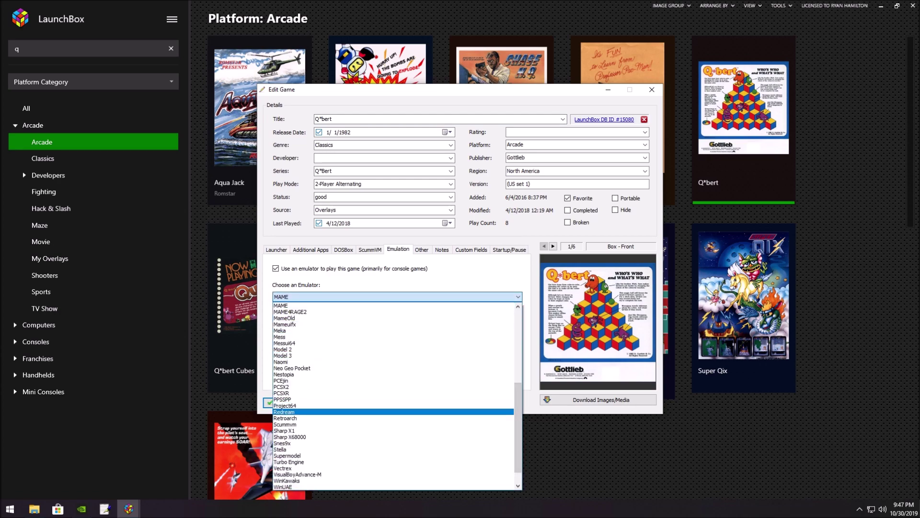
{"action": "left_click", "coordinate": [287, 418]}
{"action": "key", "text": "Return"}
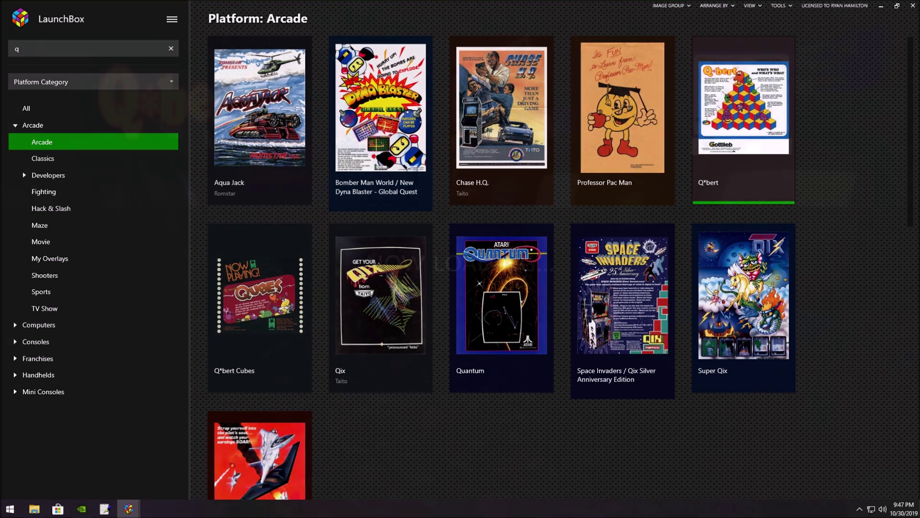
Launch Q*bert in RetroArch and bring up the Quick Menu over the running game
{"action": "key", "text": "Return"}
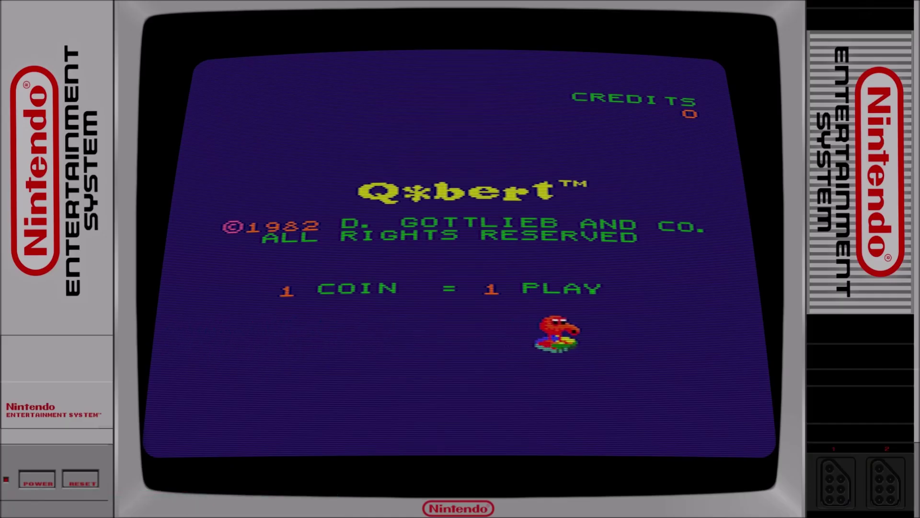
{"action": "key", "text": "F1"}
{"action": "key", "text": "BackSpace"}
{"action": "key", "text": "Right"}
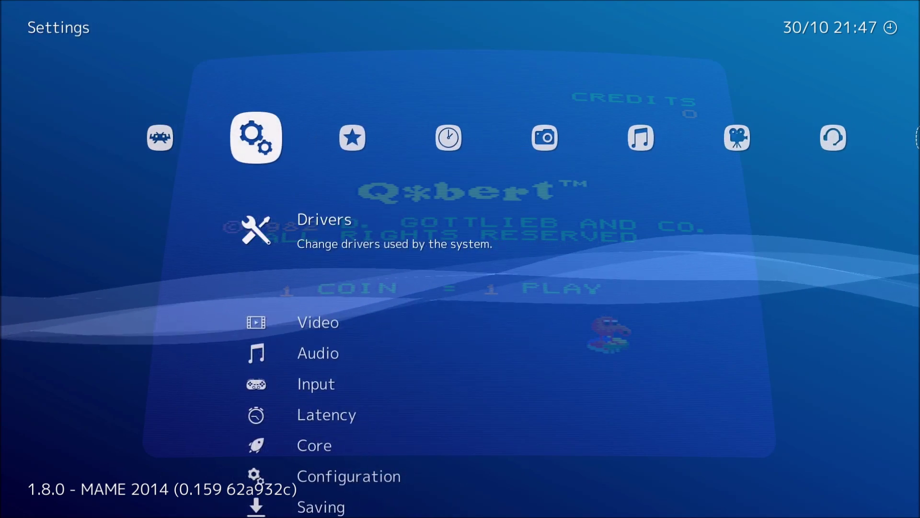
{"action": "key", "text": "Down"}
{"action": "key", "text": "Down"}
{"action": "key", "text": "Down"}
{"action": "key", "text": "Down"}
{"action": "key", "text": "Left"}
{"action": "key", "text": "Return"}
Open the Shaders page from Q*bert's Quick Menu
{"action": "key", "text": "Down"}
{"action": "key", "text": "Down"}
{"action": "key", "text": "Down"}
{"action": "key", "text": "Down"}
{"action": "key", "text": "Down"}
{"action": "key", "text": "Down"}
{"action": "key", "text": "Down"}
{"action": "key", "text": "Down"}
{"action": "key", "text": "Down"}
{"action": "key", "text": "Down"}
{"action": "key", "text": "Down"}
{"action": "key", "text": "Down"}
{"action": "key", "text": "Down"}
{"action": "key", "text": "Down"}
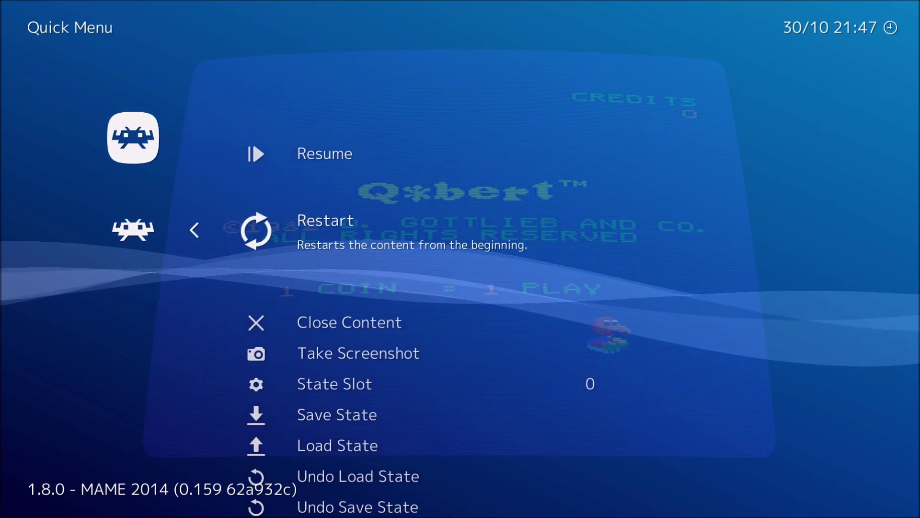
{"action": "key", "text": "Down"}
{"action": "key", "text": "Down"}
{"action": "key", "text": "Down"}
{"action": "key", "text": "Down"}
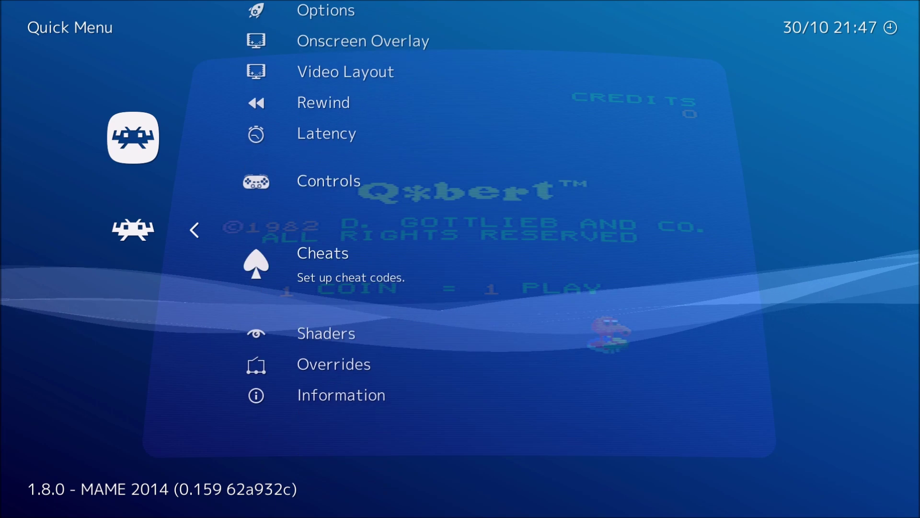
{"action": "key", "text": "Down"}
{"action": "key", "text": "Return"}
Open the Shader Parameters of the crt-geom.cg shader for Q*bert
{"action": "key", "text": "Down"}
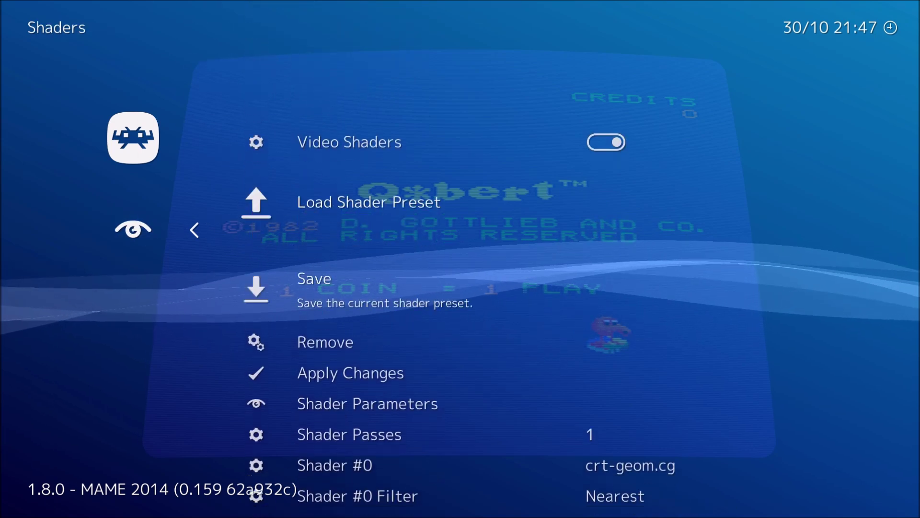
{"action": "key", "text": "Down"}
{"action": "key", "text": "Down"}
{"action": "key", "text": "Up"}
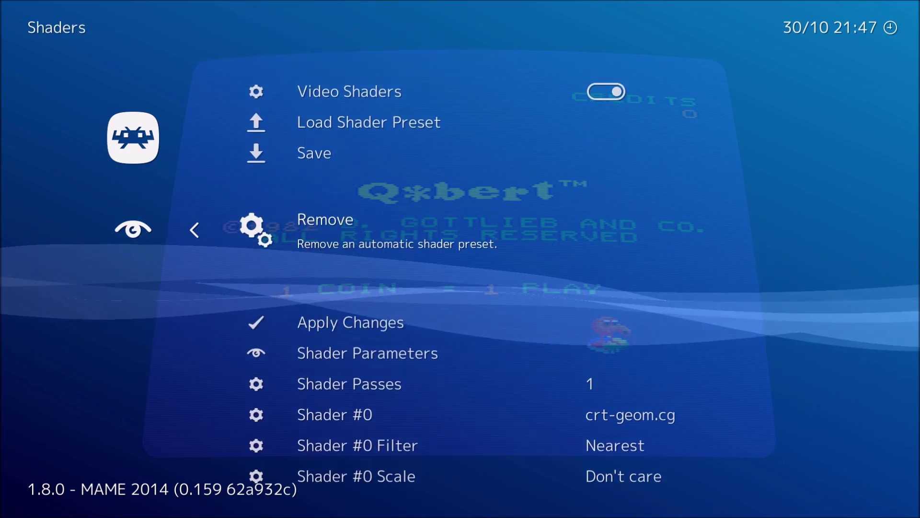
{"action": "key", "text": "Down"}
{"action": "key", "text": "Down"}
{"action": "key", "text": "Return"}
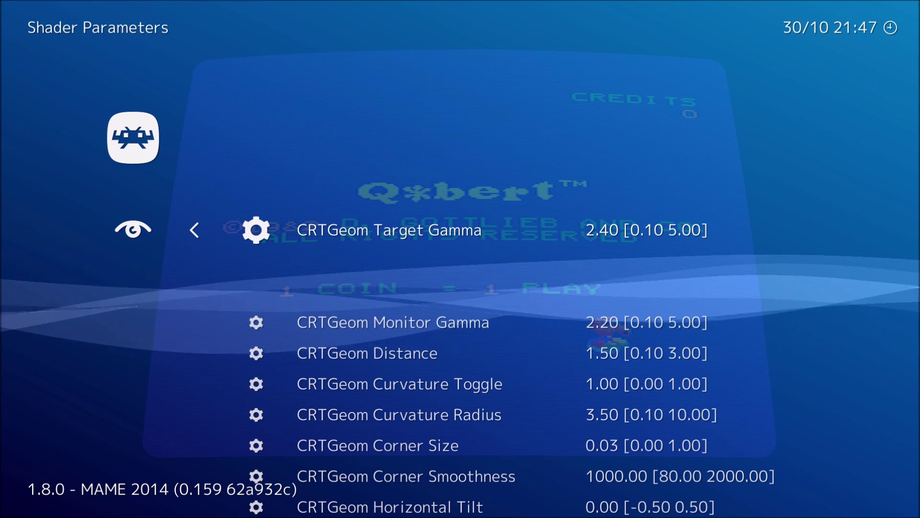
Set the CRTGeom Vertical Tilt to 0.00, trying positive and negative tilts on the way
{"action": "key", "text": "Down"}
{"action": "key", "text": "Down"}
{"action": "key", "text": "Down"}
{"action": "key", "text": "Down"}
{"action": "key", "text": "Down"}
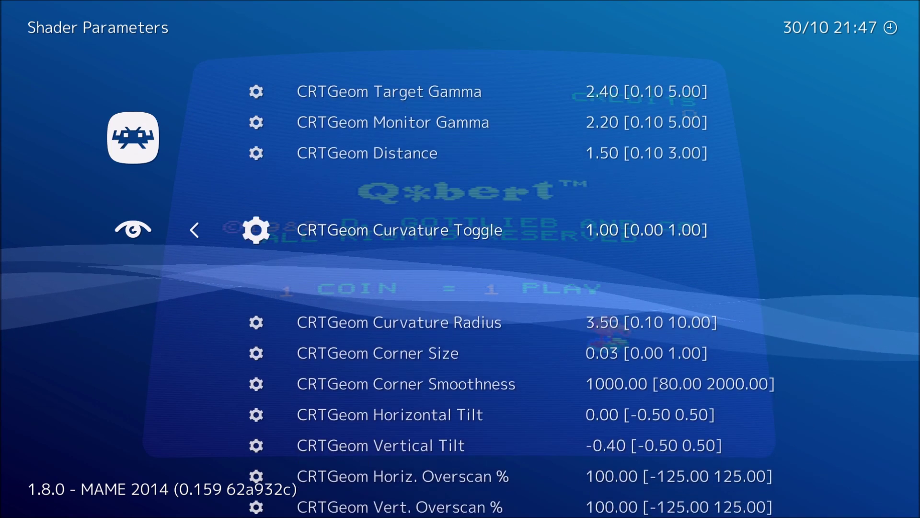
{"action": "key", "text": "Down"}
{"action": "key", "text": "Down"}
{"action": "key", "text": "Down"}
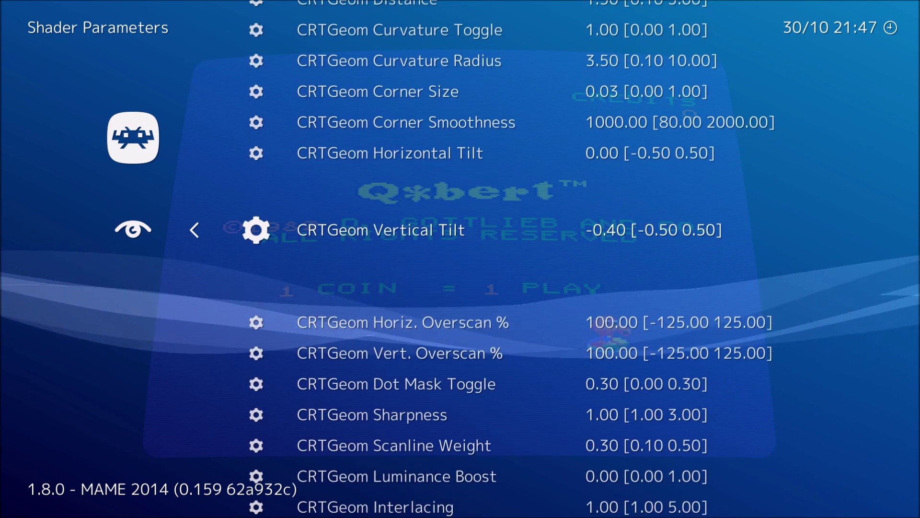
{"action": "key", "text": "Right"}
{"action": "key", "text": "Left"}
{"action": "key", "text": "Right"}
{"action": "key", "text": "Right"}
{"action": "key", "text": "Right"}
{"action": "key", "text": "Right"}
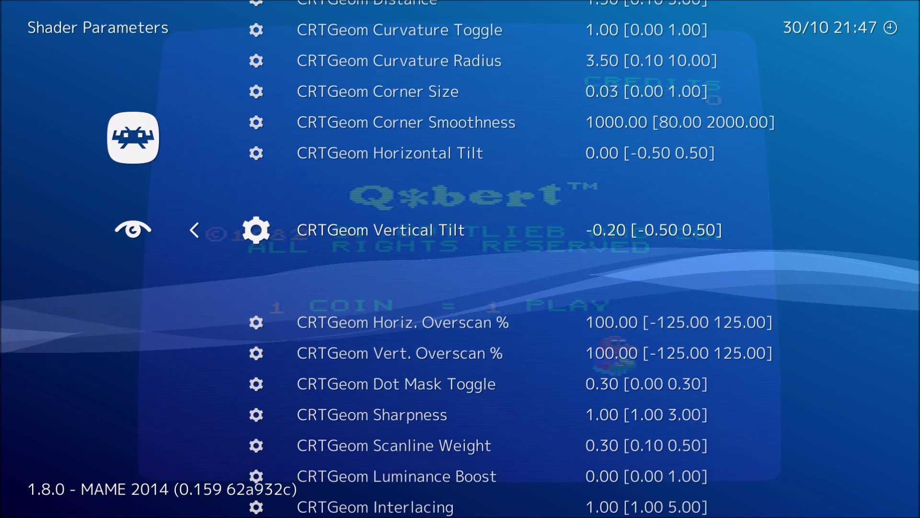
{"action": "key", "text": "Right"}
{"action": "key", "text": "Right"}
{"action": "key", "text": "Right"}
{"action": "key", "text": "Right"}
{"action": "key", "text": "Right"}
{"action": "key", "text": "Right"}
{"action": "key", "text": "Right"}
{"action": "key", "text": "Left"}
{"action": "key", "text": "Left"}
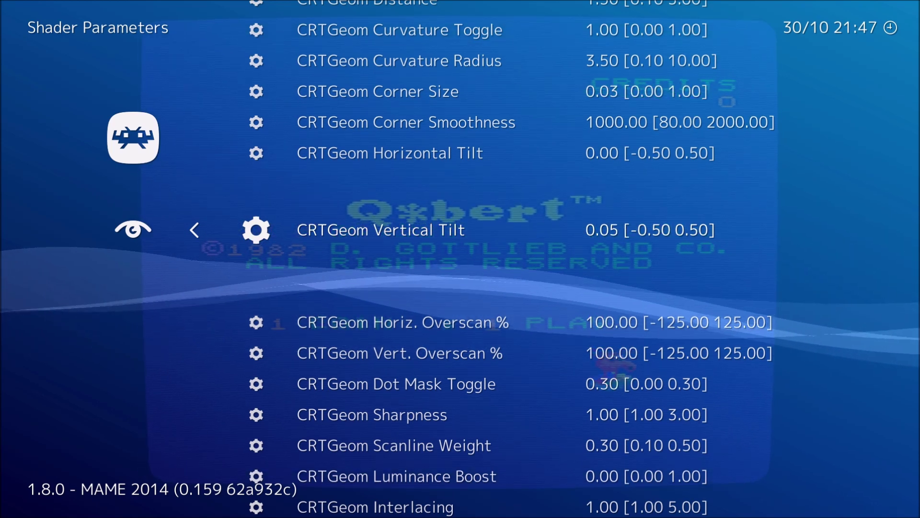
{"action": "key", "text": "Left"}
{"action": "key", "text": "Left"}
{"action": "key", "text": "Left"}
{"action": "key", "text": "Left"}
{"action": "key", "text": "Left"}
{"action": "key", "text": "Left"}
{"action": "key", "text": "Left"}
{"action": "key", "text": "Left"}
{"action": "key", "text": "Left"}
{"action": "key", "text": "Left"}
{"action": "key", "text": "Right"}
{"action": "key", "text": "Right"}
{"action": "key", "text": "Right"}
{"action": "key", "text": "Right"}
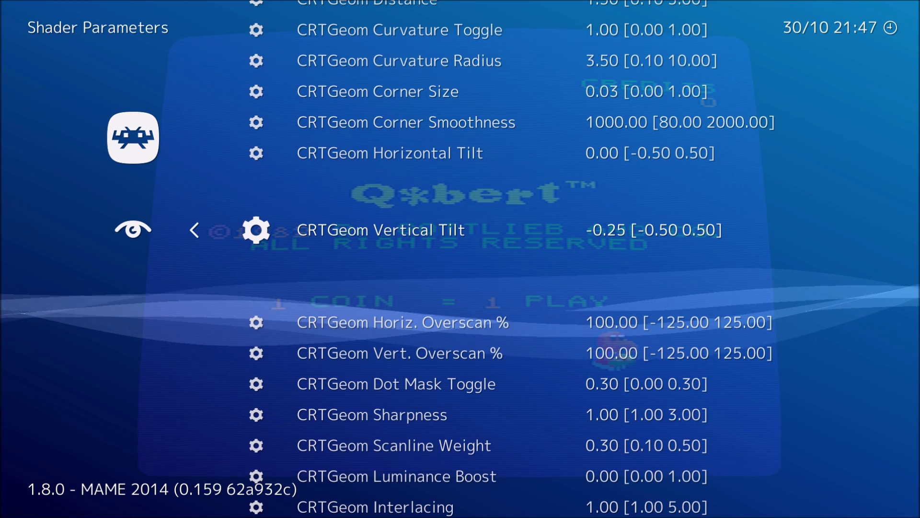
{"action": "key", "text": "Right"}
{"action": "key", "text": "Right"}
{"action": "key", "text": "Right"}
{"action": "key", "text": "Right"}
{"action": "key", "text": "Right"}
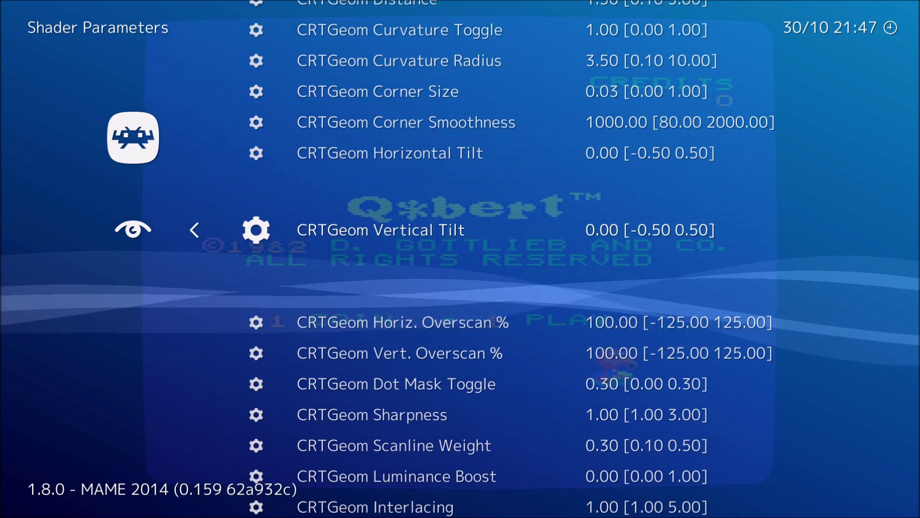
Look through the other CRTGeom parameters from Corner Smoothness to Sharpness and return to the Main Menu
{"action": "key", "text": "Up"}
{"action": "key", "text": "Up"}
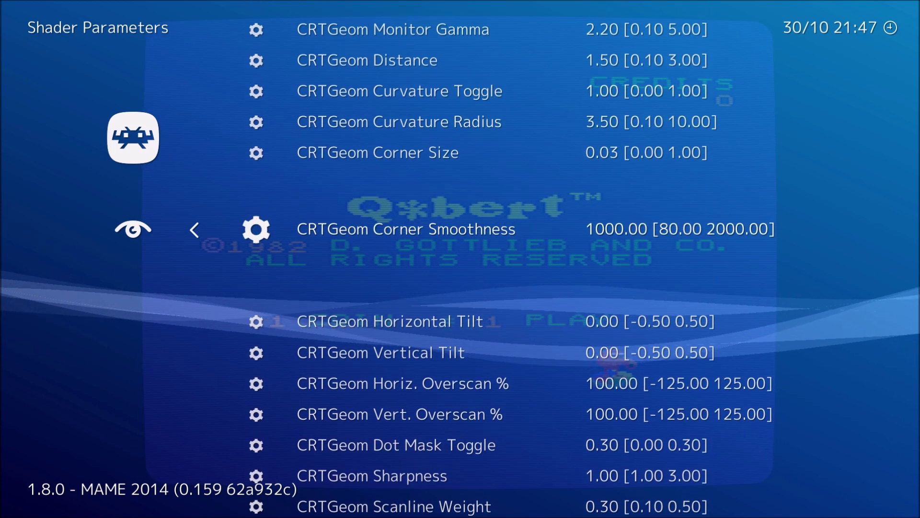
{"action": "key", "text": "Down"}
{"action": "key", "text": "Down"}
{"action": "key", "text": "Down"}
{"action": "key", "text": "Down"}
{"action": "key", "text": "Down"}
{"action": "key", "text": "Down"}
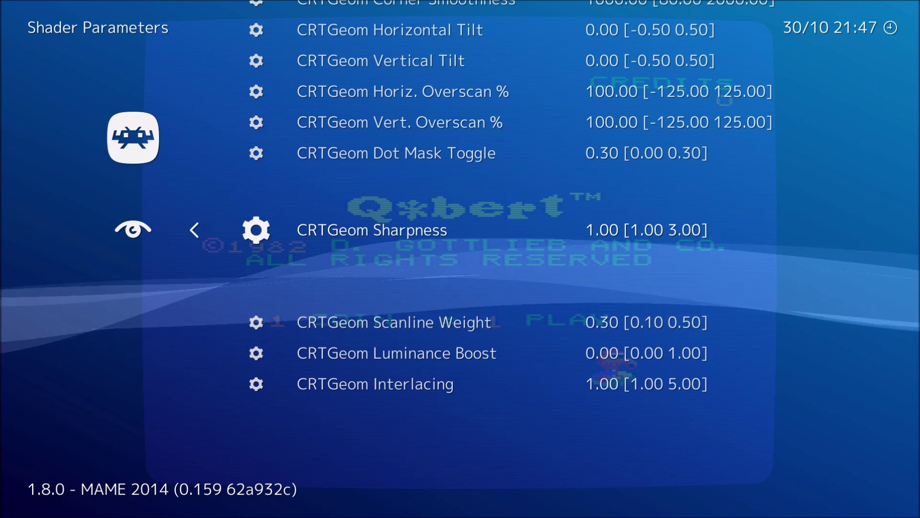
{"action": "key", "text": "BackSpace"}
{"action": "key", "text": "BackSpace"}
{"action": "key", "text": "BackSpace"}
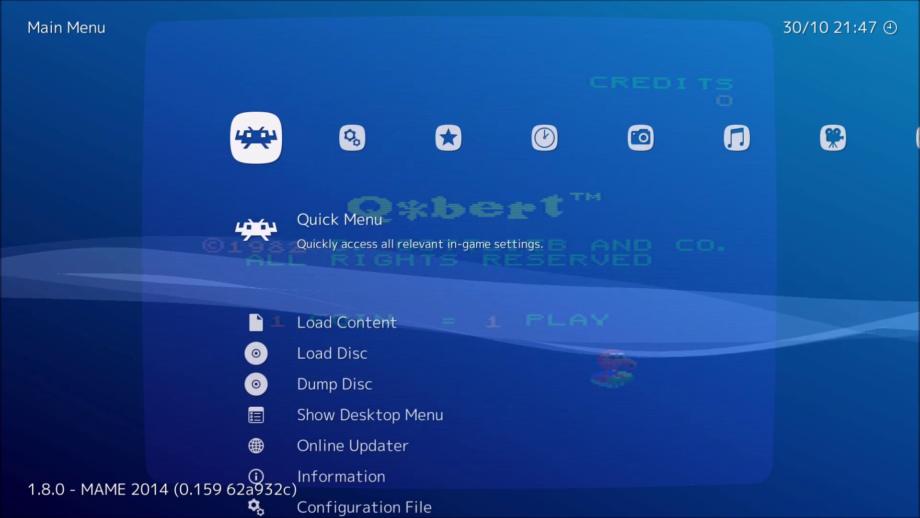
{"action": "key", "text": "Right"}
{"action": "key", "text": "Down"}
{"action": "key", "text": "Down"}
{"action": "key", "text": "Down"}
{"action": "key", "text": "Down"}
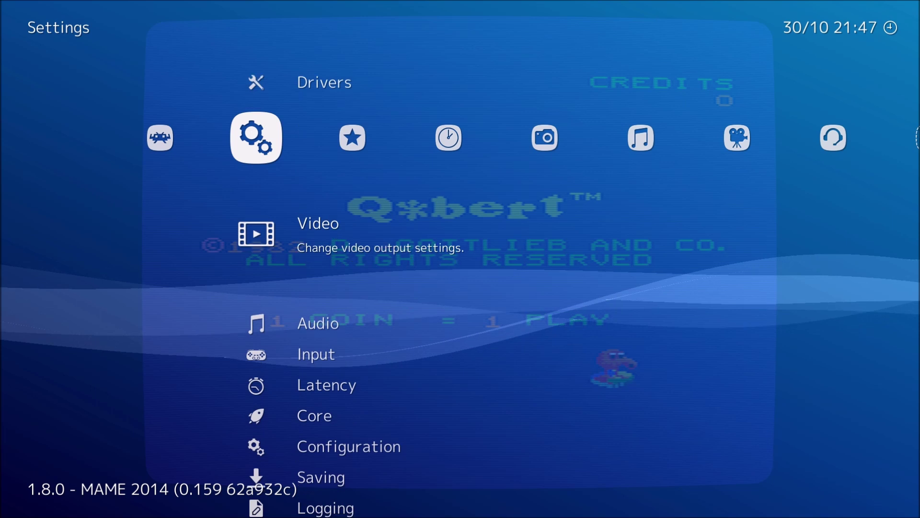
{"action": "key", "text": "Left"}
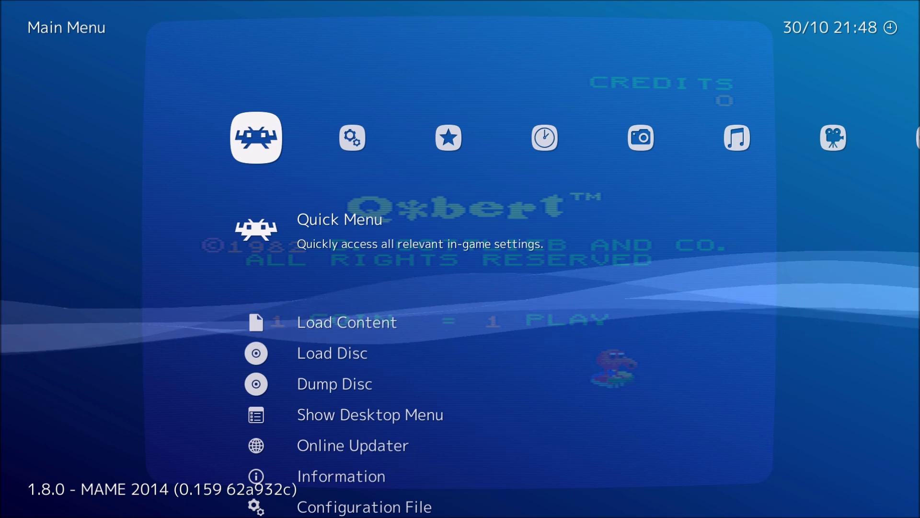
{"action": "key", "text": "Right"}
{"action": "key", "text": "Left"}
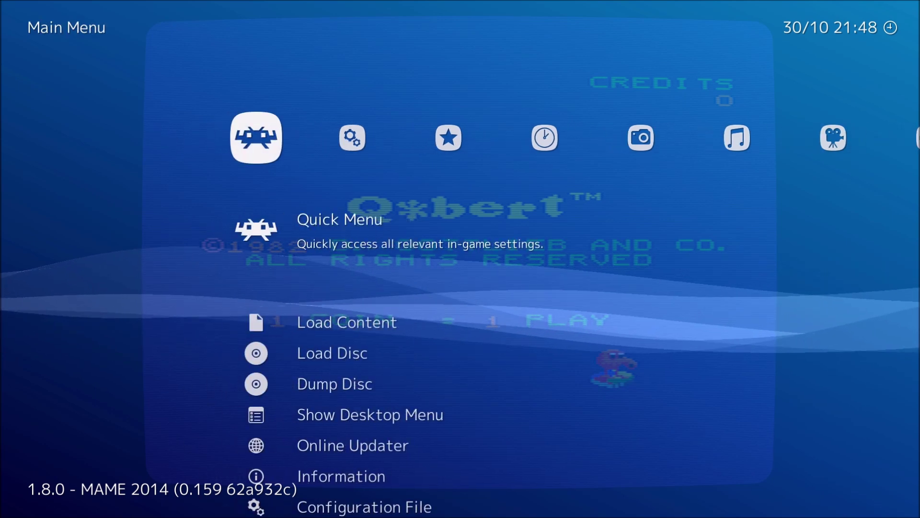
{"action": "key", "text": "Right"}
{"action": "key", "text": "Down"}
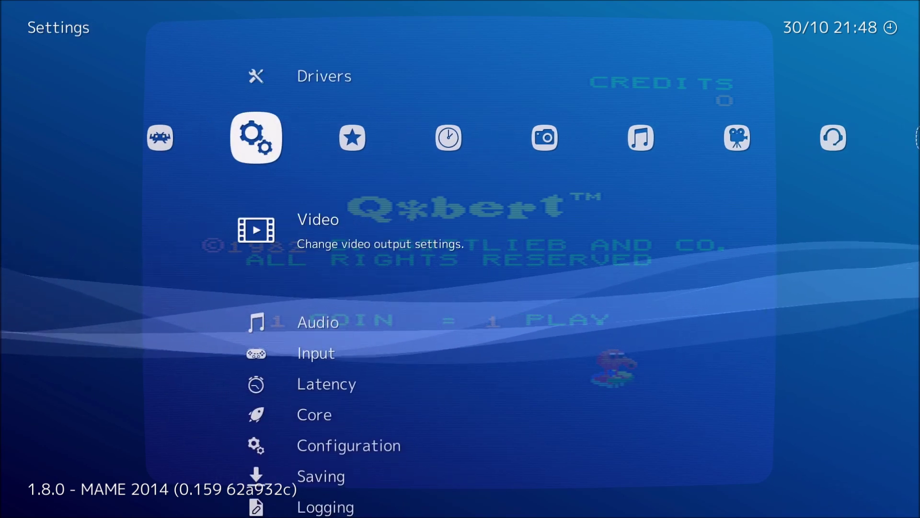
{"action": "key", "text": "Left"}
Open the Onscreen Overlay settings from Q*bert's Quick Menu and look over their options
{"action": "key", "text": "Return"}
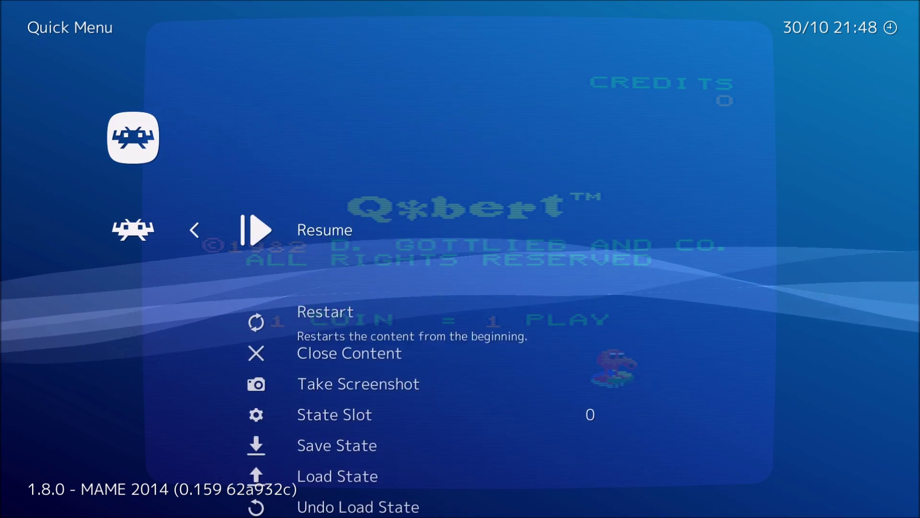
{"action": "key", "text": "Down"}
{"action": "key", "text": "Down"}
{"action": "key", "text": "Down"}
{"action": "key", "text": "Down"}
{"action": "key", "text": "Down"}
{"action": "key", "text": "Down"}
{"action": "key", "text": "Down"}
{"action": "key", "text": "Down"}
{"action": "key", "text": "Down"}
{"action": "key", "text": "Down"}
{"action": "key", "text": "Down"}
{"action": "key", "text": "Down"}
{"action": "key", "text": "Down"}
{"action": "key", "text": "Return"}
{"action": "key", "text": "Down"}
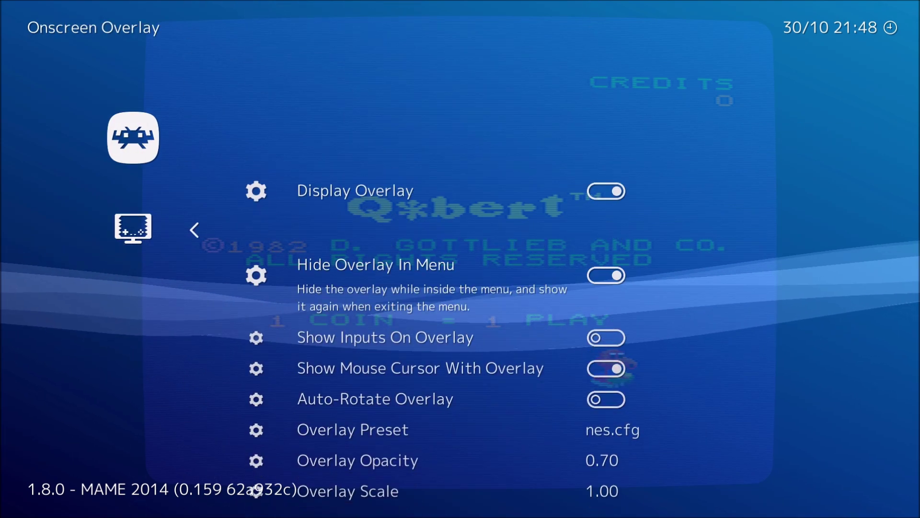
{"action": "key", "text": "Down"}
{"action": "key", "text": "Down"}
{"action": "key", "text": "Down"}
{"action": "key", "text": "Down"}
{"action": "key", "text": "Up"}
{"action": "key", "text": "Up"}
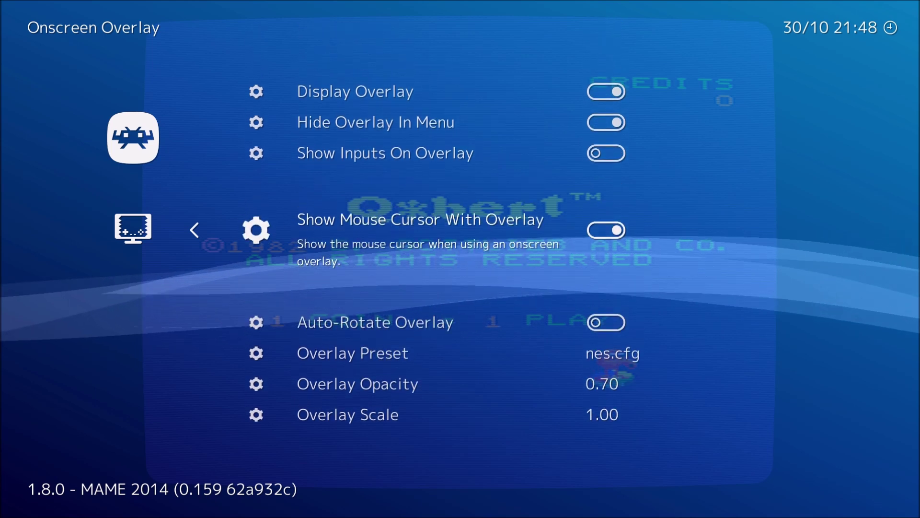
Browse for an Overlay Preset and open the mame folder of overlays
{"action": "key", "text": "Down"}
{"action": "key", "text": "Down"}
{"action": "key", "text": "Return"}
{"action": "key", "text": "Down"}
{"action": "key", "text": "Down"}
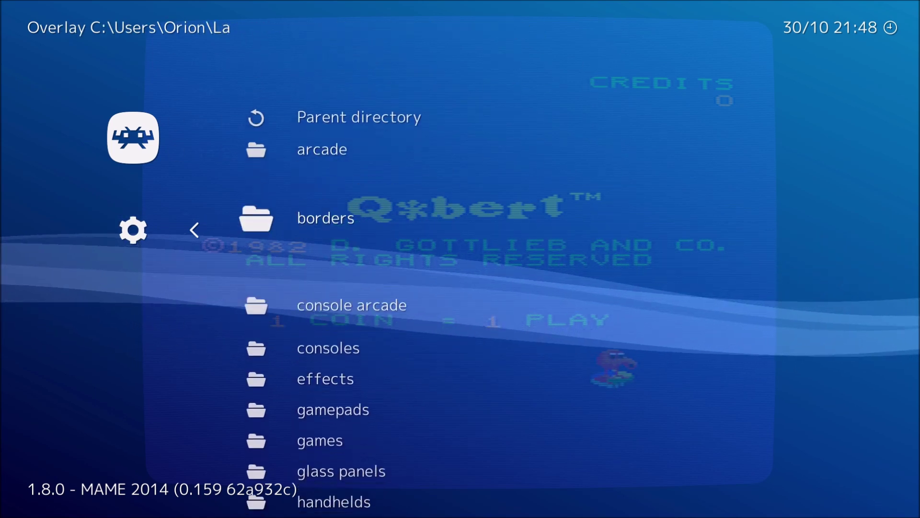
{"action": "key", "text": "Down"}
{"action": "key", "text": "Down"}
{"action": "key", "text": "Down"}
{"action": "key", "text": "Down"}
{"action": "key", "text": "Down"}
{"action": "key", "text": "Down"}
{"action": "key", "text": "Down"}
{"action": "key", "text": "Down"}
{"action": "key", "text": "Down"}
{"action": "key", "text": "Down"}
{"action": "key", "text": "Down"}
{"action": "key", "text": "Down"}
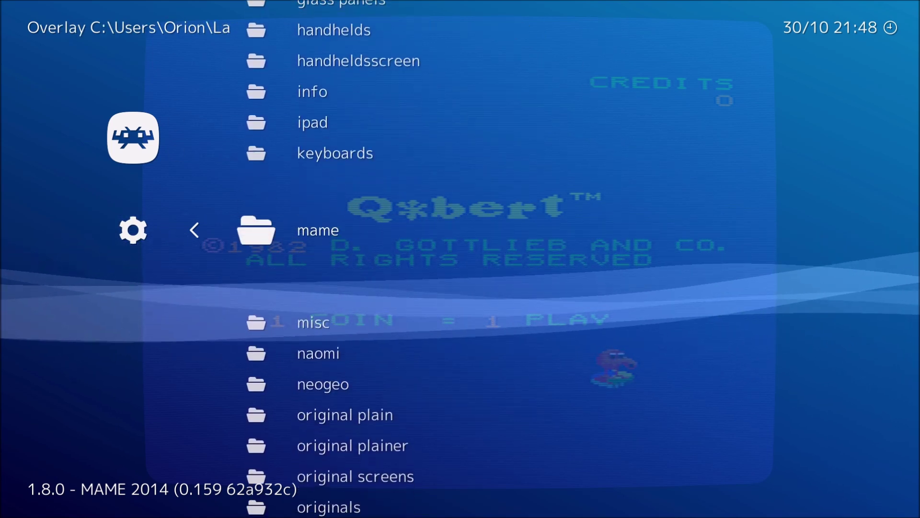
{"action": "key", "text": "Return"}
Load qbert.cfg as the overlay preset and check the bezel over the running game
{"action": "key", "text": "Down"}
{"action": "key", "text": "Down"}
{"action": "key", "text": "Down"}
{"action": "key", "text": "Down"}
{"action": "key", "text": "Down"}
{"action": "key", "text": "Down"}
{"action": "key", "text": "Down"}
{"action": "key", "text": "Down"}
{"action": "key", "text": "Down"}
{"action": "key", "text": "Return"}
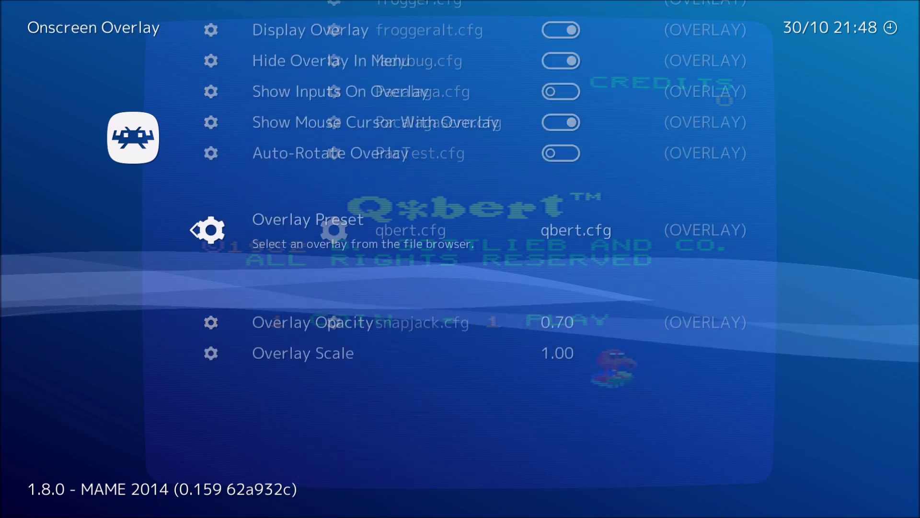
{"action": "key", "text": "F1"}
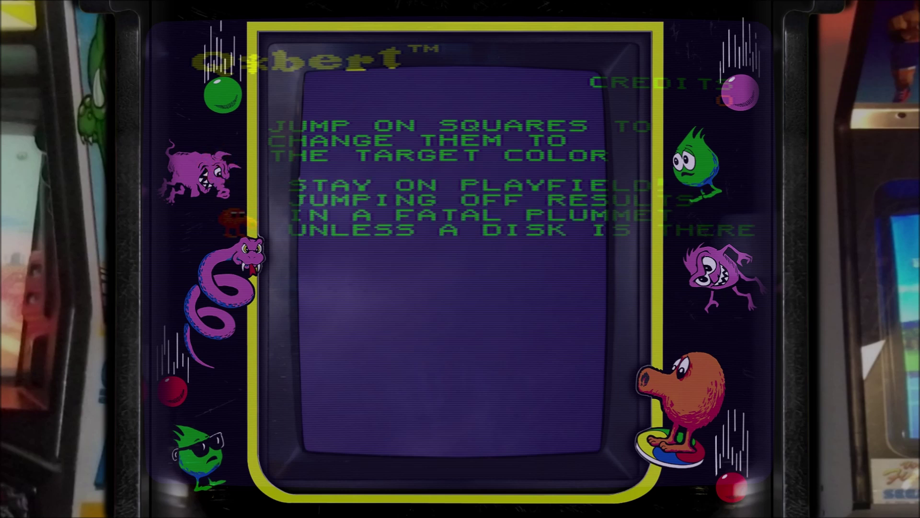
{"action": "key", "text": "F1"}
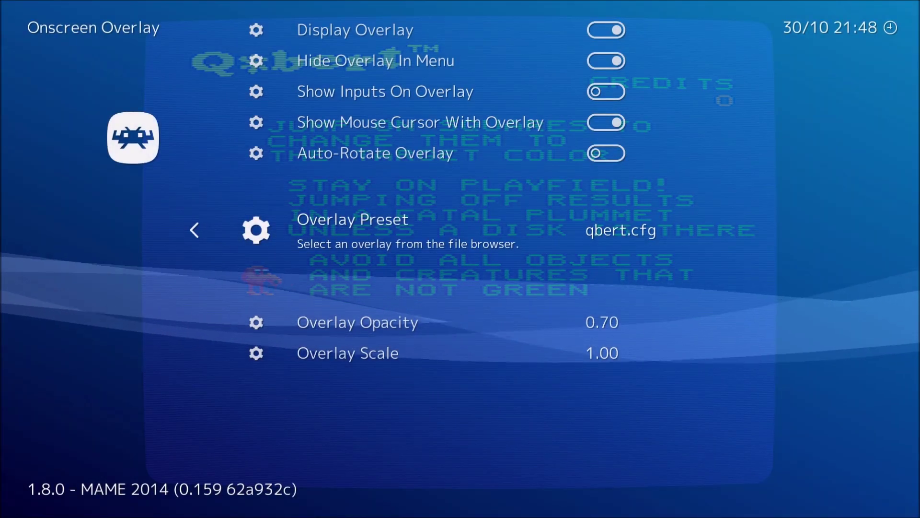
Leave the overlay settings and open the Video settings
{"action": "key", "text": "BackSpace"}
{"action": "key", "text": "BackSpace"}
{"action": "key", "text": "Right"}
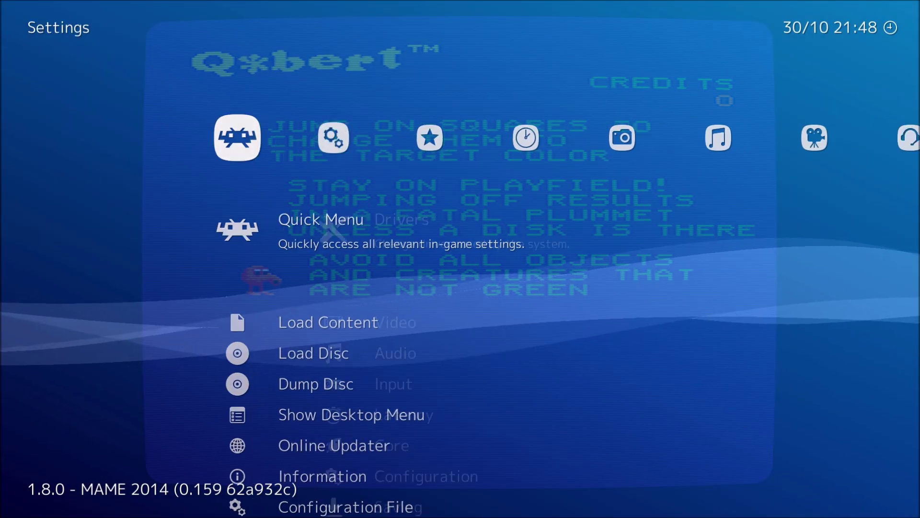
{"action": "key", "text": "Down"}
{"action": "key", "text": "Return"}
Reduce the Custom Aspect Ratio Width to 704
{"action": "key", "text": "Down"}
{"action": "key", "text": "Down"}
{"action": "key", "text": "Down"}
{"action": "key", "text": "Down"}
{"action": "key", "text": "Down"}
{"action": "key", "text": "Down"}
{"action": "key", "text": "Down"}
{"action": "key", "text": "Down"}
{"action": "key", "text": "Down"}
{"action": "key", "text": "Down"}
{"action": "key", "text": "Down"}
{"action": "key", "text": "Down"}
{"action": "key", "text": "Down"}
{"action": "key", "text": "Down"}
{"action": "key", "text": "Down"}
{"action": "key", "text": "Down"}
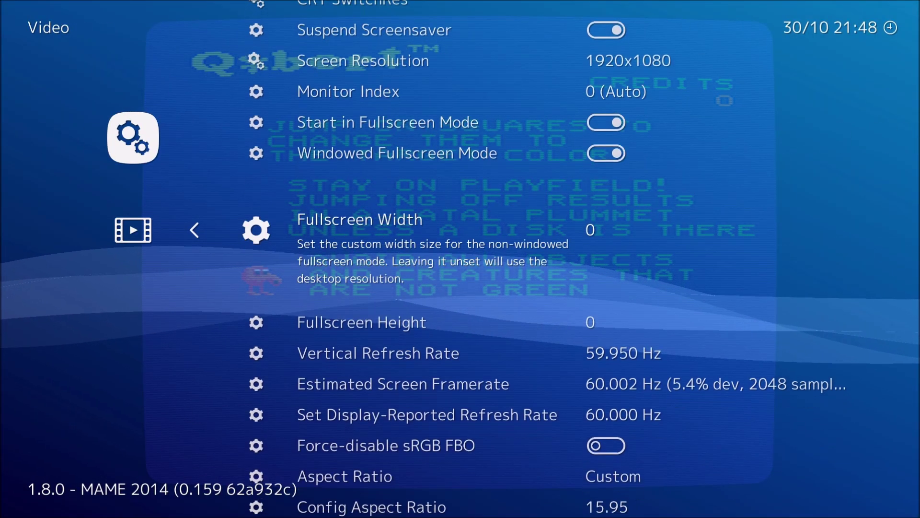
{"action": "key", "text": "Left"}
{"action": "key", "text": "Left"}
{"action": "key", "text": "Left"}
{"action": "key", "text": "Left"}
{"action": "key", "text": "Left"}
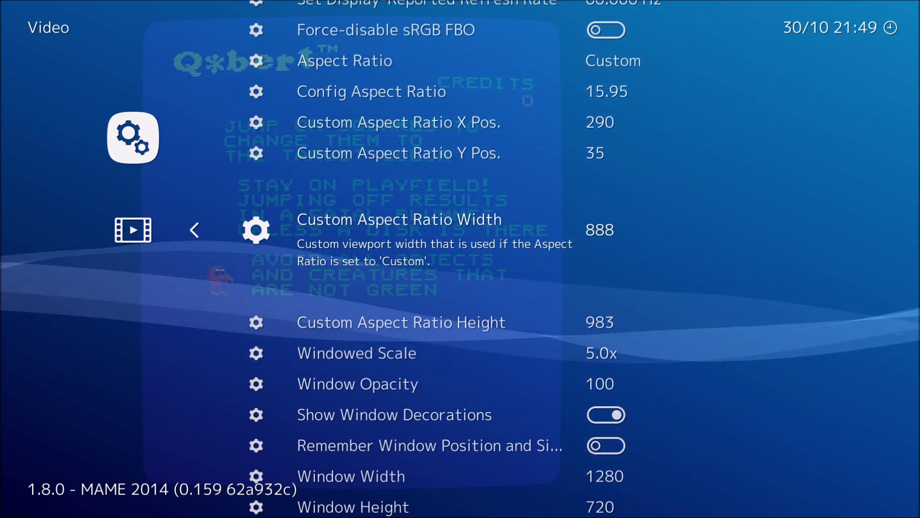
Reduce the Custom Aspect Ratio Height to 775 and check the viewport against the bezel in the running game
{"action": "key", "text": "Down"}
{"action": "key", "text": "Left"}
{"action": "key", "text": "Left"}
{"action": "key", "text": "Left"}
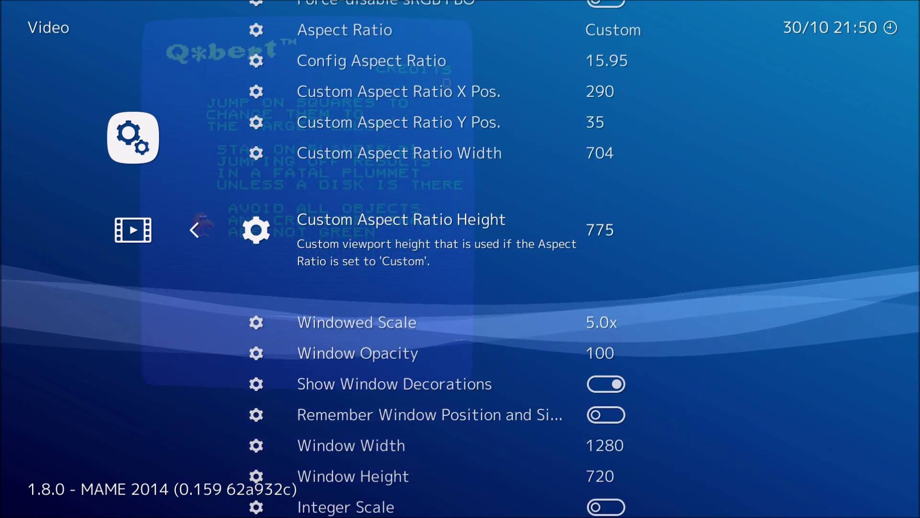
{"action": "key", "text": "F1"}
{"action": "key", "text": "F1"}
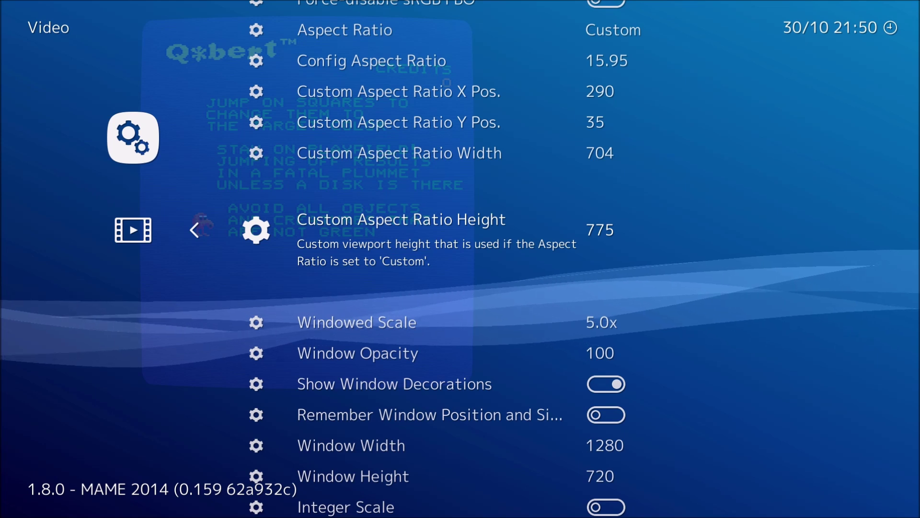
Examine the Aspect Ratio mode, the custom viewport values and the Integer Scale option in the Video settings
{"action": "key", "text": "Up"}
{"action": "key", "text": "Up"}
{"action": "key", "text": "Up"}
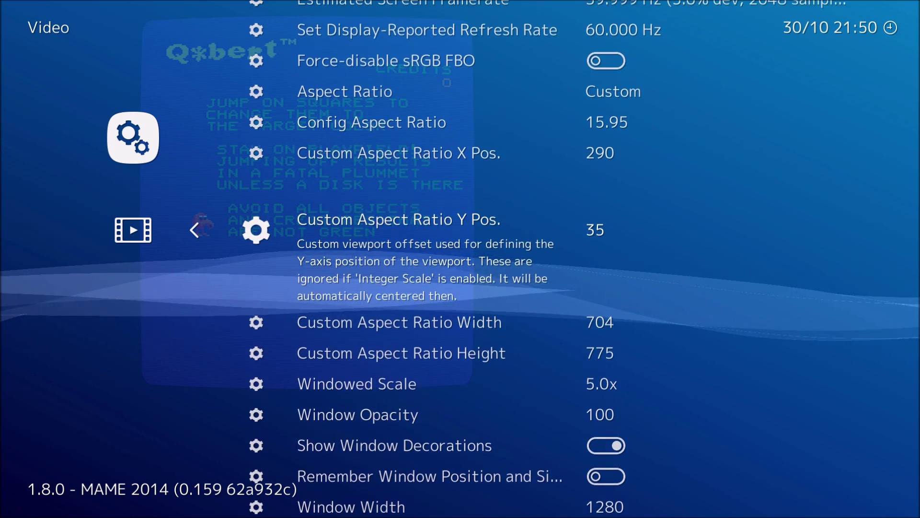
{"action": "key", "text": "Up"}
{"action": "key", "text": "Up"}
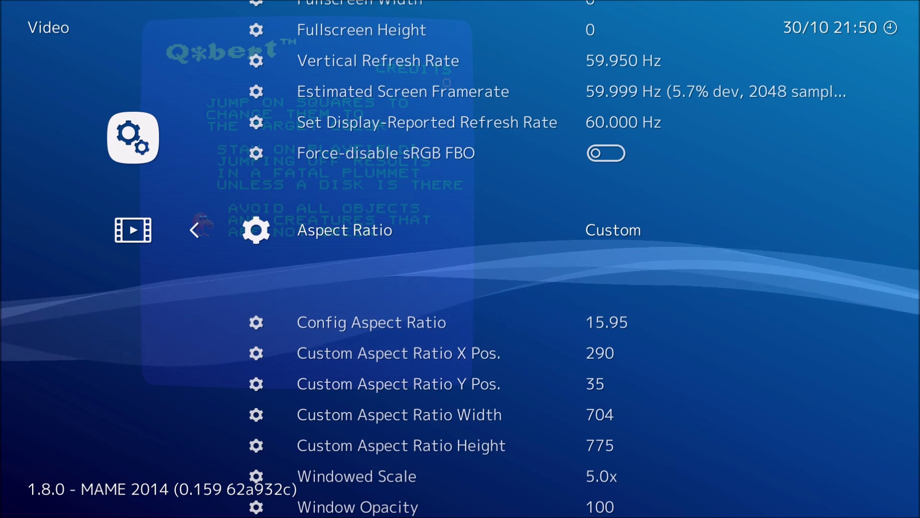
{"action": "key", "text": "Down"}
{"action": "key", "text": "Down"}
{"action": "key", "text": "Down"}
{"action": "key", "text": "Down"}
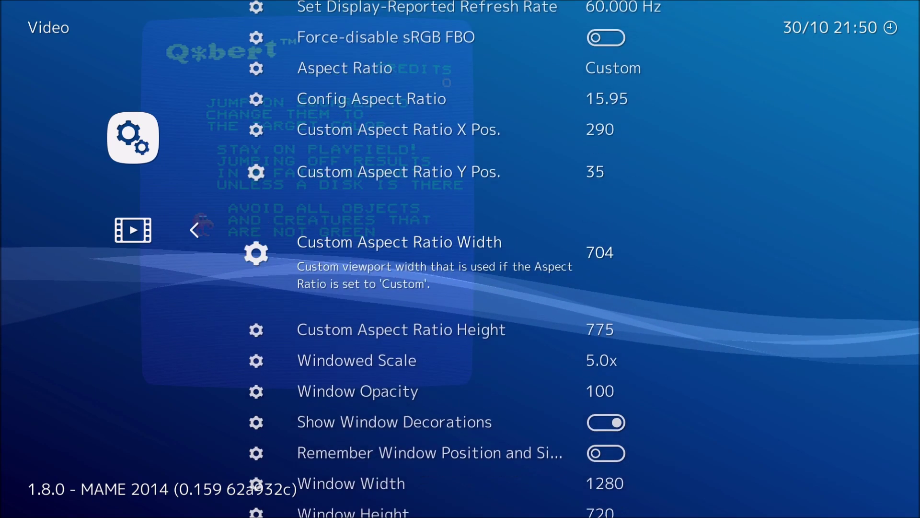
{"action": "key", "text": "Down"}
{"action": "key", "text": "Down"}
{"action": "key", "text": "Down"}
{"action": "key", "text": "Down"}
{"action": "key", "text": "Down"}
{"action": "key", "text": "Down"}
{"action": "key", "text": "Down"}
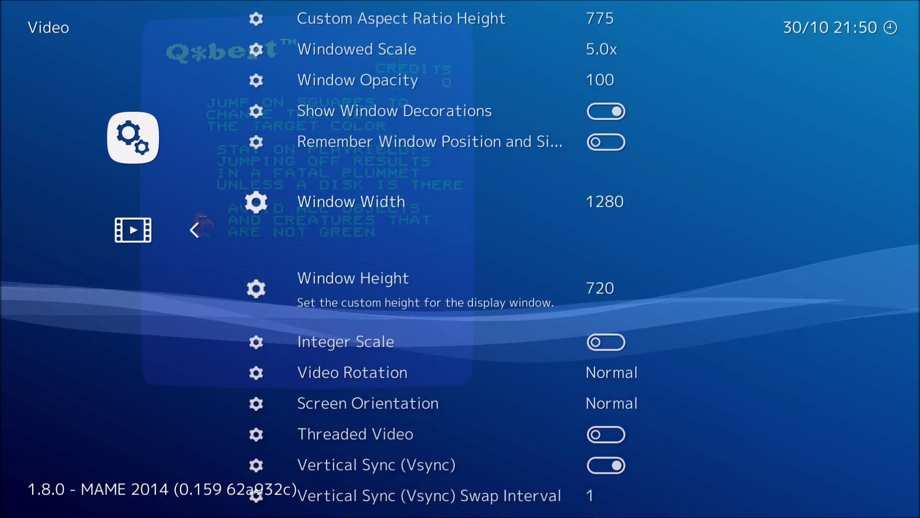
{"action": "key", "text": "Down"}
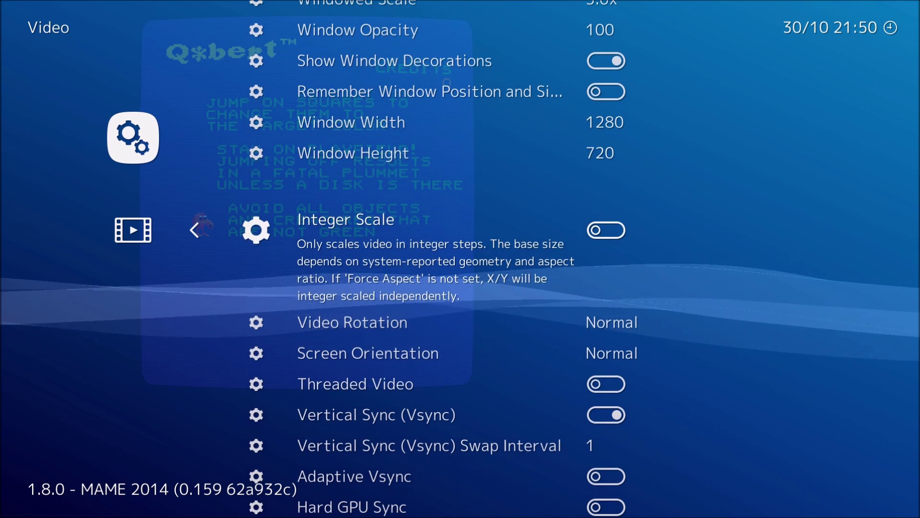
Increase the Custom Aspect Ratio X Pos. to 529 to shift the game image towards the bezel opening
{"action": "key", "text": "Up"}
{"action": "key", "text": "Up"}
{"action": "key", "text": "Up"}
{"action": "key", "text": "Up"}
{"action": "key", "text": "Up"}
{"action": "key", "text": "Up"}
{"action": "key", "text": "Up"}
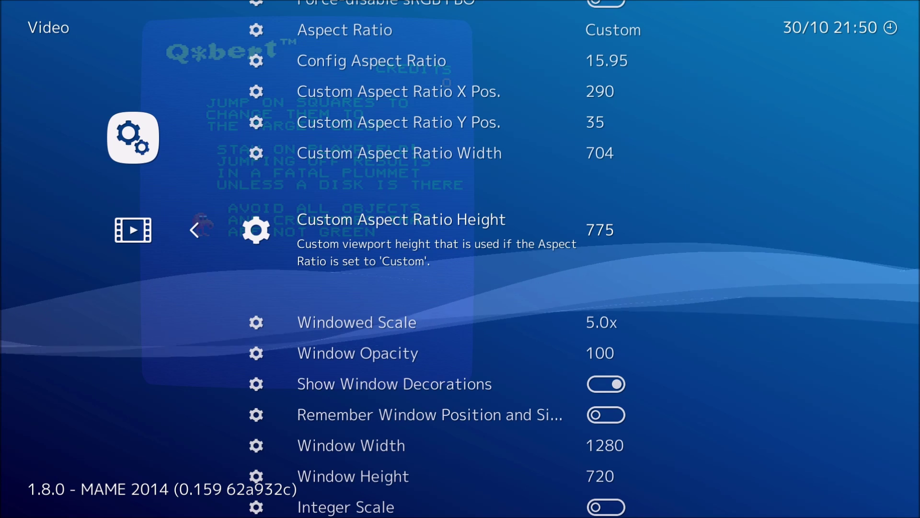
{"action": "key", "text": "Up"}
{"action": "key", "text": "Up"}
{"action": "key", "text": "Up"}
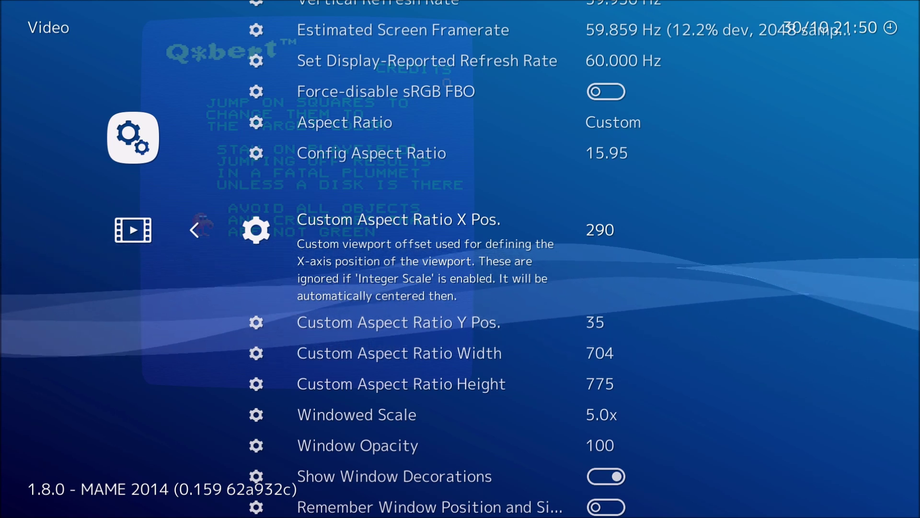
{"action": "key", "text": "Down"}
{"action": "key", "text": "Up"}
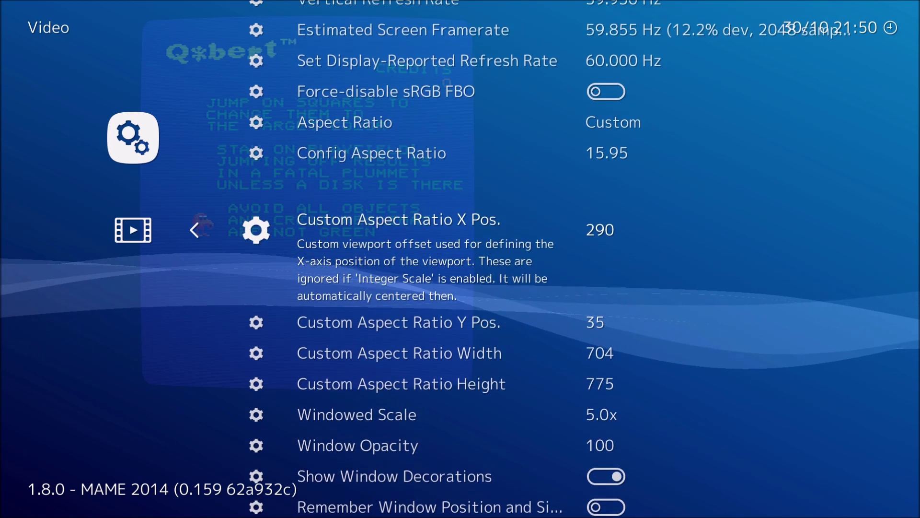
{"action": "key", "text": "Right"}
{"action": "key", "text": "Right"}
{"action": "key", "text": "Right"}
{"action": "key", "text": "Right"}
{"action": "key", "text": "Right"}
{"action": "key", "text": "Right"}
{"action": "key", "text": "Right"}
{"action": "key", "text": "Right"}
{"action": "key", "text": "Right"}
{"action": "key", "text": "Right"}
{"action": "key", "text": "Right"}
{"action": "key", "text": "Right"}
{"action": "key", "text": "Right"}
{"action": "key", "text": "Right"}
{"action": "key", "text": "Right"}
{"action": "key", "text": "Right"}
{"action": "key", "text": "Right"}
{"action": "key", "text": "Right"}
{"action": "key", "text": "Right"}
{"action": "key", "text": "Right"}
{"action": "key", "text": "Right"}
{"action": "key", "text": "Right"}
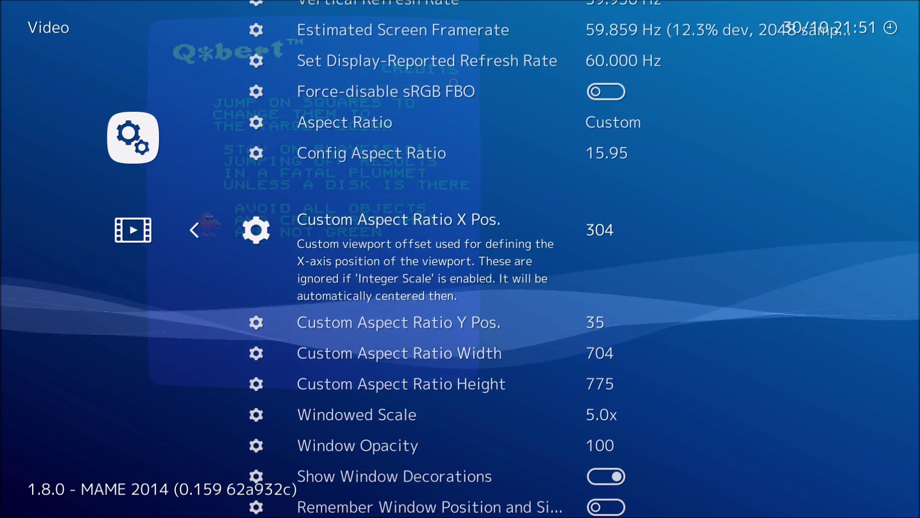
{"action": "key", "text": "Right"}
{"action": "key", "text": "Right"}
{"action": "key", "text": "Right"}
{"action": "key", "text": "Right"}
{"action": "key", "text": "Right"}
{"action": "key", "text": "Right"}
{"action": "key", "text": "Right"}
{"action": "key", "text": "Right"}
{"action": "key", "text": "Right"}
{"action": "key", "text": "Right"}
{"action": "key", "text": "Right"}
{"action": "key", "text": "Right"}
{"action": "key", "text": "Right"}
{"action": "key", "text": "Right"}
{"action": "key", "text": "Right"}
{"action": "key", "text": "Right"}
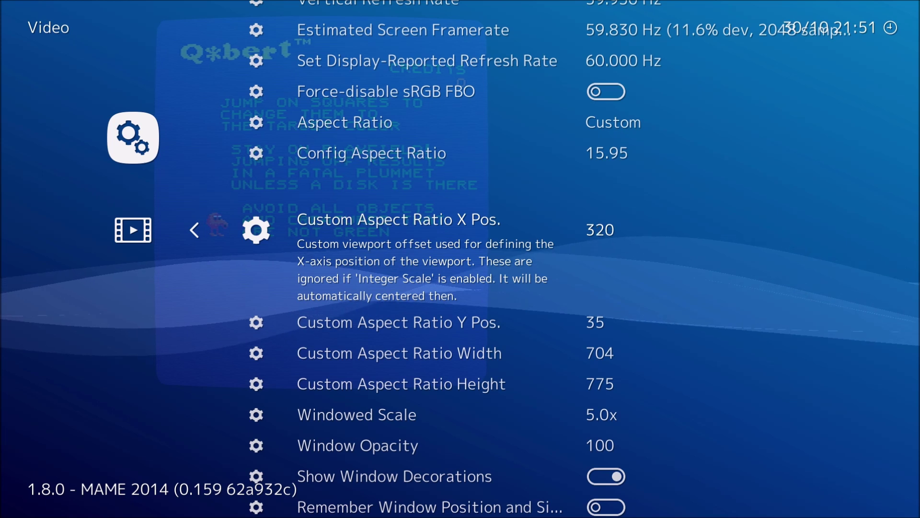
{"action": "key", "text": "Right"}
{"action": "key", "text": "Right"}
{"action": "key", "text": "Right"}
{"action": "key", "text": "Right"}
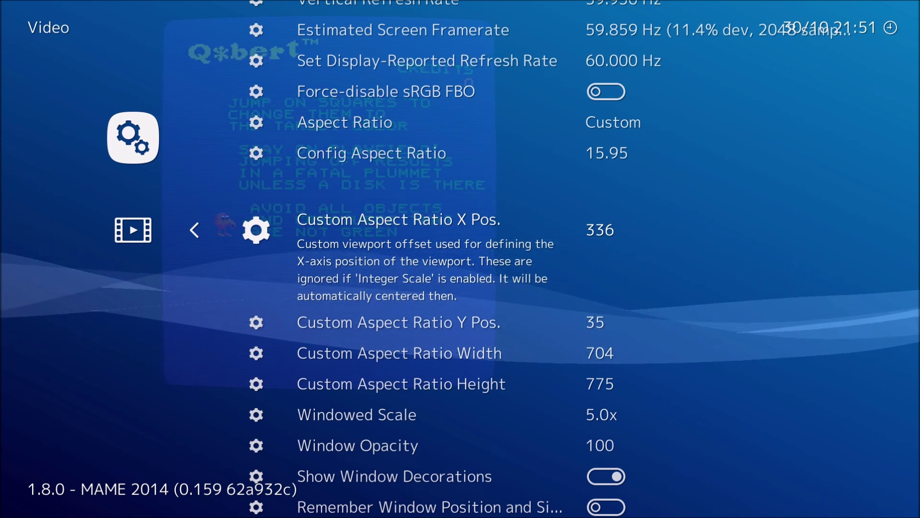
{"action": "key", "text": "Right"}
{"action": "key", "text": "Right"}
{"action": "key", "text": "Right"}
{"action": "key", "text": "Right"}
{"action": "key", "text": "Right"}
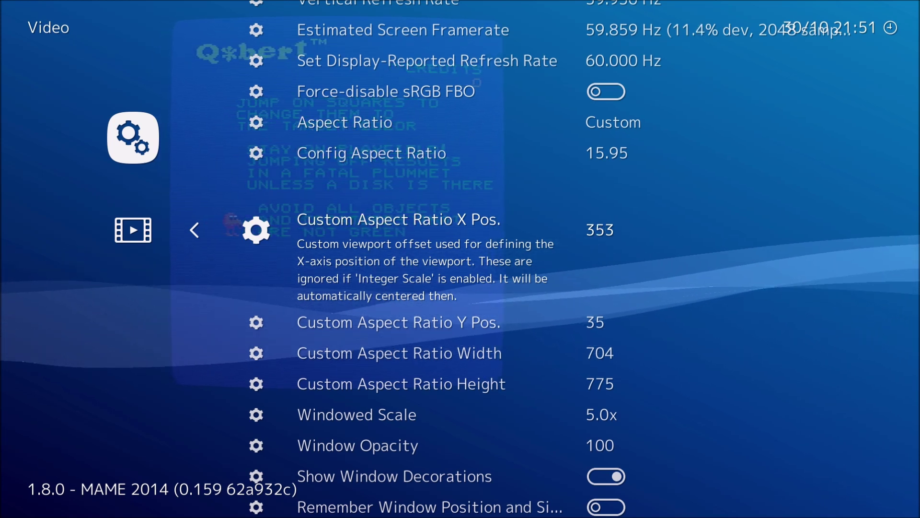
{"action": "key", "text": "Right"}
{"action": "key", "text": "Right"}
{"action": "key", "text": "Right"}
{"action": "key", "text": "Right"}
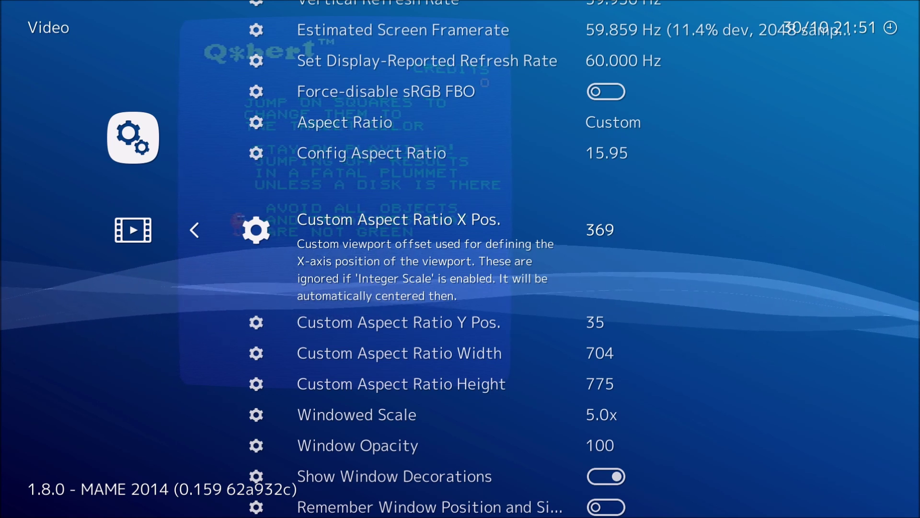
{"action": "key", "text": "Right"}
{"action": "key", "text": "Right"}
{"action": "key", "text": "Right"}
{"action": "key", "text": "Right"}
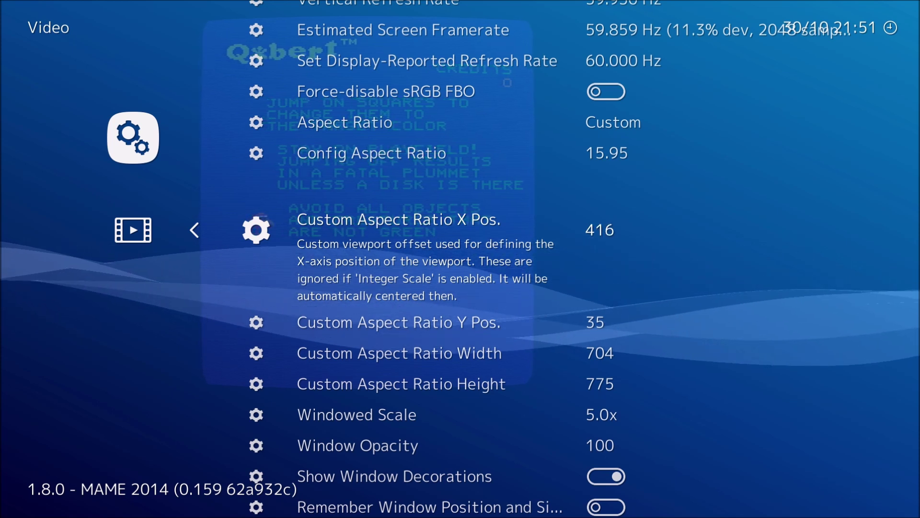
{"action": "key", "text": "Right"}
{"action": "key", "text": "Right"}
{"action": "key", "text": "Right"}
{"action": "key", "text": "Right"}
{"action": "key", "text": "Right"}
{"action": "key", "text": "Right"}
{"action": "key", "text": "Right"}
{"action": "key", "text": "Right"}
{"action": "key", "text": "Right"}
{"action": "key", "text": "Right"}
{"action": "key", "text": "Right"}
{"action": "key", "text": "Right"}
{"action": "key", "text": "Right"}
{"action": "key", "text": "Right"}
{"action": "key", "text": "Right"}
{"action": "key", "text": "Right"}
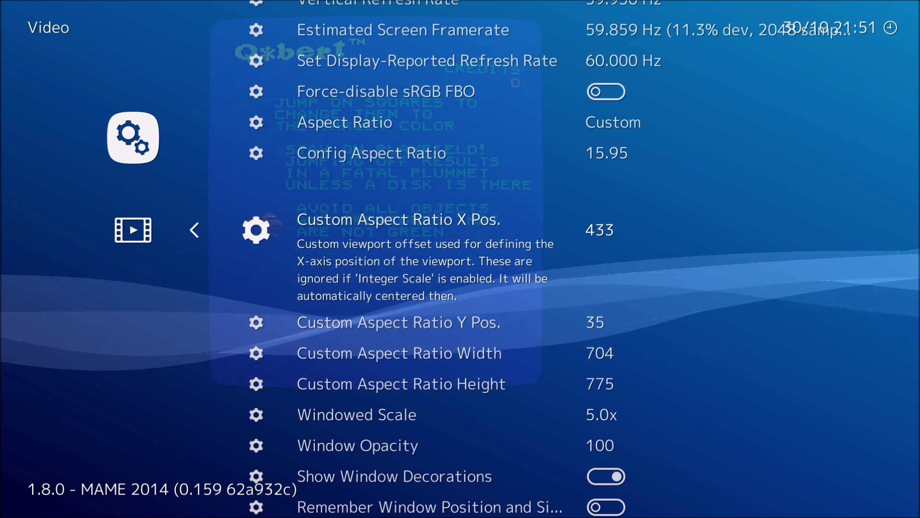
{"action": "key", "text": "Right"}
{"action": "key", "text": "Right"}
{"action": "key", "text": "Right"}
{"action": "key", "text": "Right"}
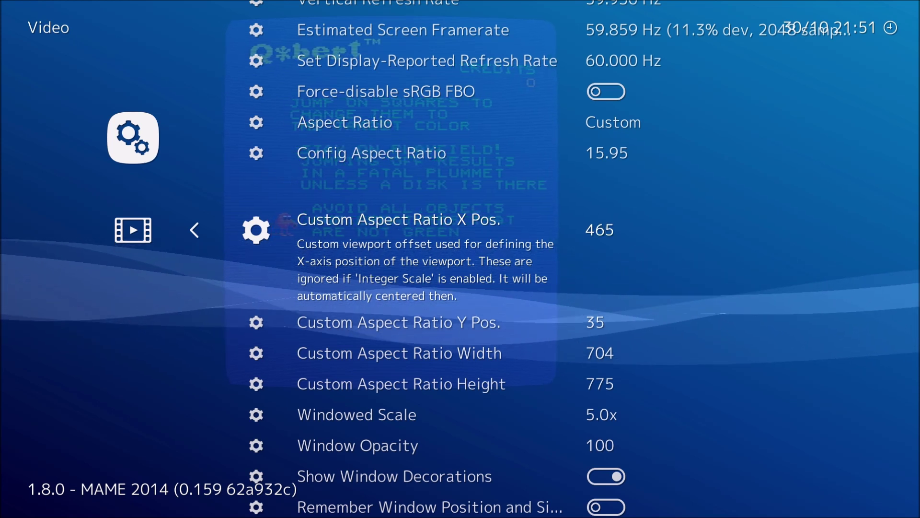
{"action": "key", "text": "Right"}
{"action": "key", "text": "Right"}
{"action": "key", "text": "Right"}
{"action": "key", "text": "Right"}
{"action": "key", "text": "Right"}
{"action": "key", "text": "Right"}
{"action": "key", "text": "Right"}
{"action": "key", "text": "Right"}
{"action": "key", "text": "Right"}
{"action": "key", "text": "Right"}
{"action": "key", "text": "Right"}
{"action": "key", "text": "Right"}
{"action": "key", "text": "Right"}
{"action": "key", "text": "Right"}
{"action": "key", "text": "Right"}
{"action": "key", "text": "Right"}
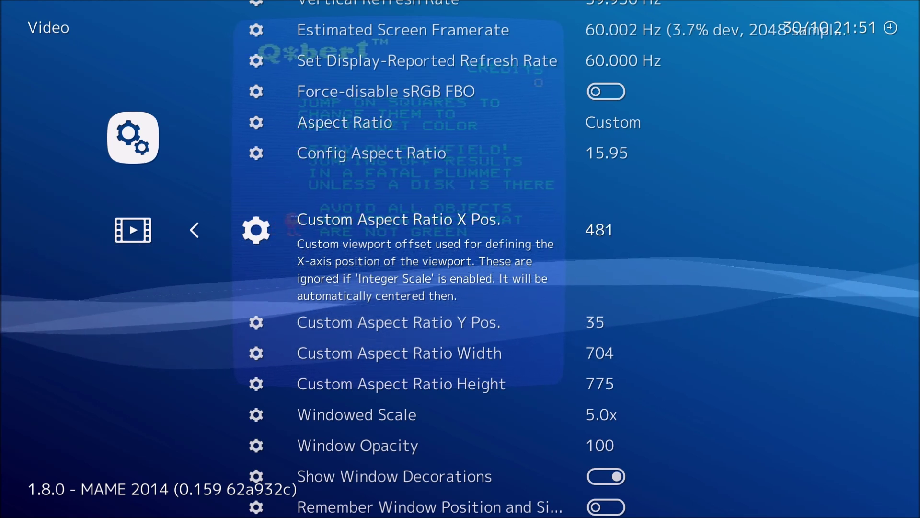
{"action": "key", "text": "Right"}
{"action": "key", "text": "Right"}
{"action": "key", "text": "Right"}
{"action": "key", "text": "Right"}
{"action": "key", "text": "Right"}
{"action": "key", "text": "Right"}
{"action": "key", "text": "Right"}
{"action": "key", "text": "Right"}
{"action": "key", "text": "Right"}
{"action": "key", "text": "Right"}
{"action": "key", "text": "Right"}
{"action": "key", "text": "Right"}
{"action": "key", "text": "Right"}
{"action": "key", "text": "Right"}
{"action": "key", "text": "Right"}
{"action": "key", "text": "Right"}
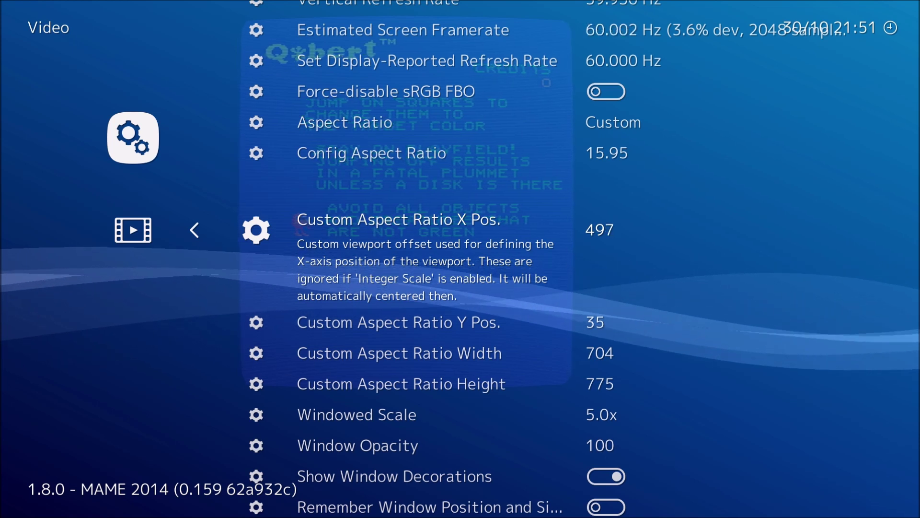
{"action": "key", "text": "Right"}
{"action": "key", "text": "Right"}
{"action": "key", "text": "Right"}
{"action": "key", "text": "Right"}
{"action": "key", "text": "Right"}
{"action": "key", "text": "Right"}
{"action": "key", "text": "Right"}
{"action": "key", "text": "Right"}
{"action": "key", "text": "Right"}
{"action": "key", "text": "Right"}
{"action": "key", "text": "Right"}
{"action": "key", "text": "Right"}
{"action": "key", "text": "Right"}
{"action": "key", "text": "Right"}
{"action": "key", "text": "Right"}
{"action": "key", "text": "Right"}
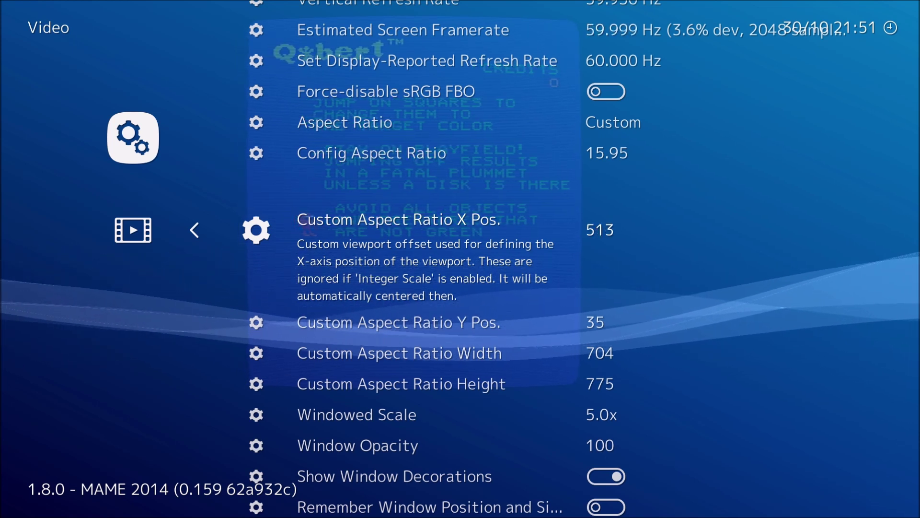
{"action": "key", "text": "Right"}
{"action": "key", "text": "Right"}
{"action": "key", "text": "Right"}
{"action": "key", "text": "Right"}
{"action": "key", "text": "Right"}
{"action": "key", "text": "Right"}
{"action": "key", "text": "Right"}
{"action": "key", "text": "Right"}
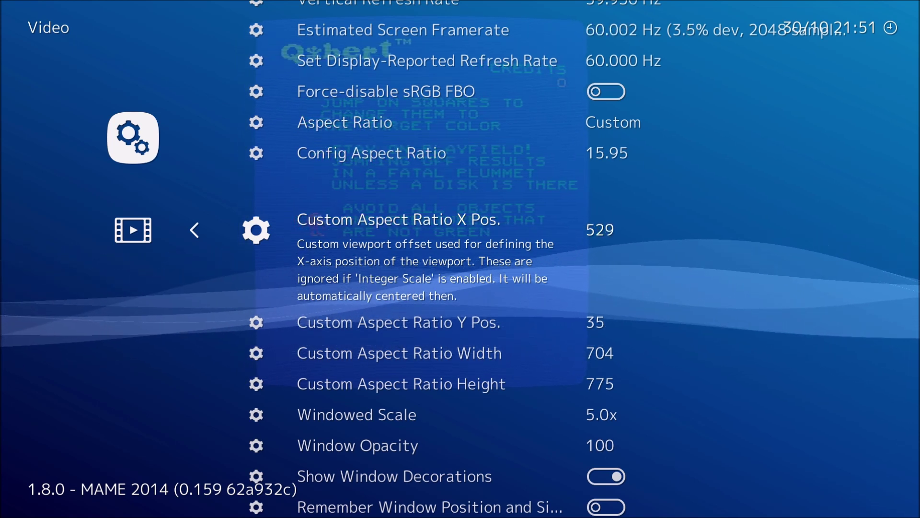
Increase the Custom Aspect Ratio X Pos. to 554 and check the image position in the running game
{"action": "key", "text": "Right"}
{"action": "key", "text": "Right"}
{"action": "key", "text": "Right"}
{"action": "key", "text": "Right"}
{"action": "key", "text": "Right"}
{"action": "key", "text": "Right"}
{"action": "key", "text": "Right"}
{"action": "key", "text": "Right"}
{"action": "key", "text": "Right"}
{"action": "key", "text": "Right"}
{"action": "key", "text": "Right"}
{"action": "key", "text": "Right"}
{"action": "key", "text": "Right"}
{"action": "key", "text": "Right"}
{"action": "key", "text": "Right"}
{"action": "key", "text": "Right"}
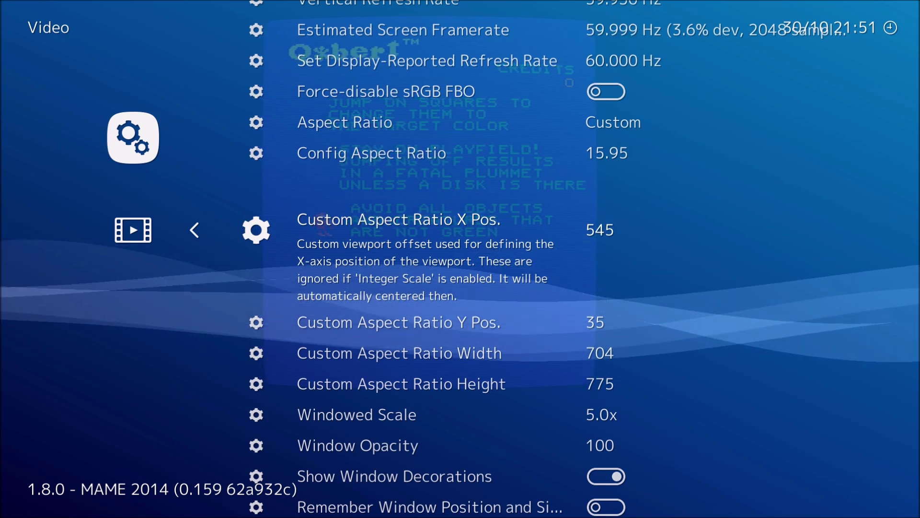
{"action": "key", "text": "Right"}
{"action": "key", "text": "Right"}
{"action": "key", "text": "Right"}
{"action": "key", "text": "Right"}
{"action": "key", "text": "Right"}
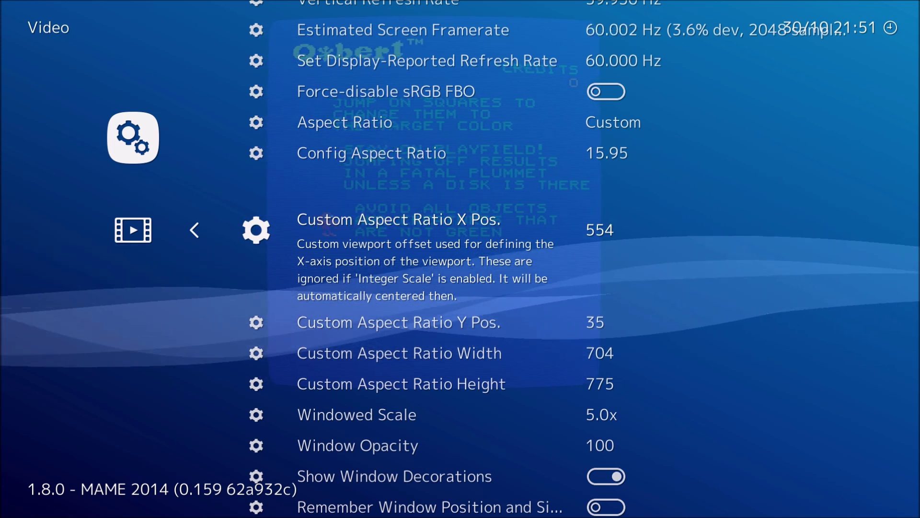
{"action": "key", "text": "F1"}
{"action": "key", "text": "F1"}
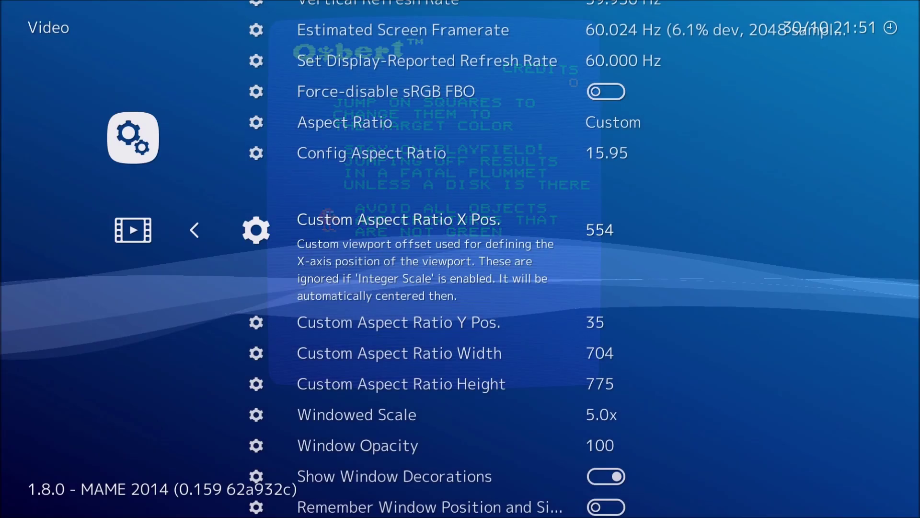
Examine the Aspect Ratio mode and the custom viewport position and size settings
{"action": "key", "text": "Up"}
{"action": "key", "text": "Down"}
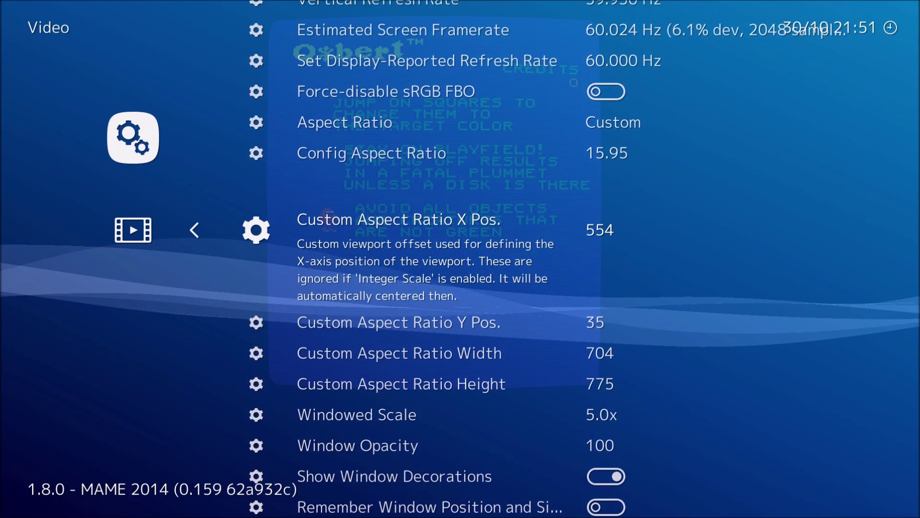
{"action": "key", "text": "Up"}
{"action": "key", "text": "Up"}
{"action": "key", "text": "Up"}
{"action": "key", "text": "Down"}
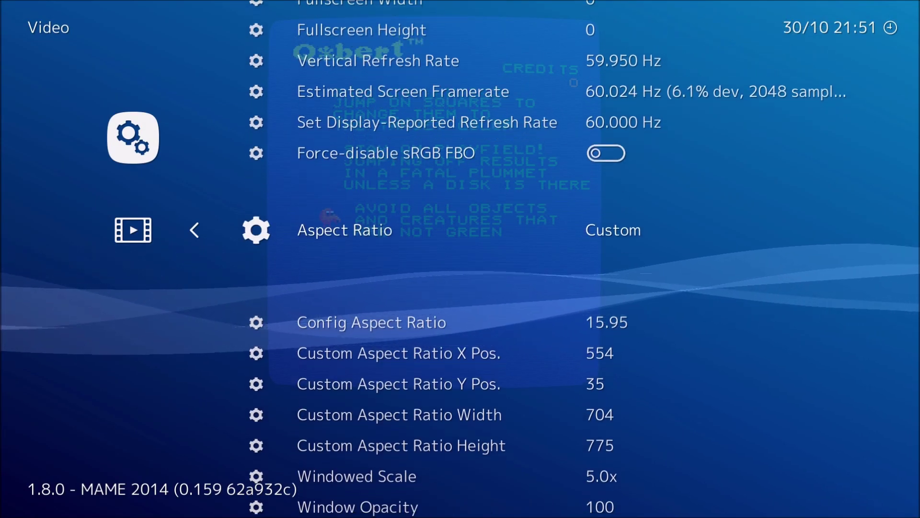
{"action": "key", "text": "Up"}
{"action": "key", "text": "Up"}
{"action": "key", "text": "Down"}
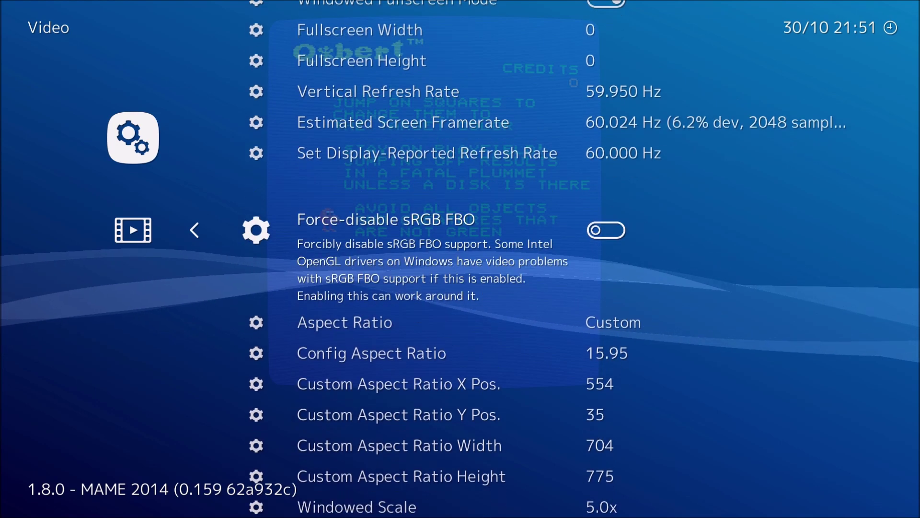
{"action": "key", "text": "Down"}
{"action": "key", "text": "Down"}
{"action": "key", "text": "Down"}
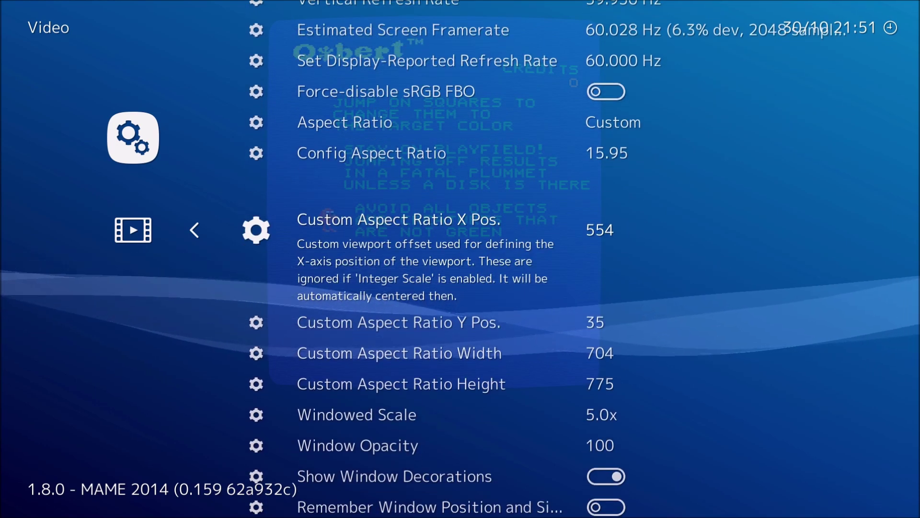
{"action": "key", "text": "Up"}
{"action": "key", "text": "Up"}
{"action": "key", "text": "Down"}
{"action": "key", "text": "Down"}
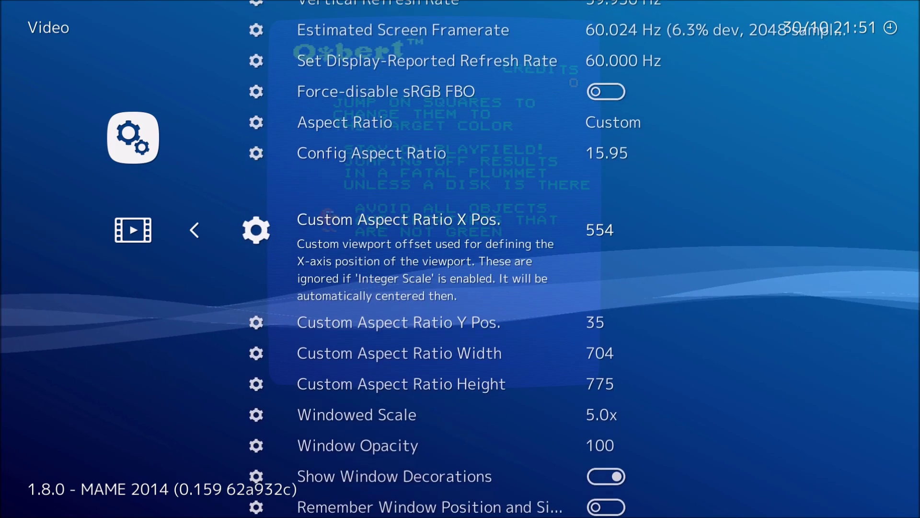
Increase the Custom Aspect Ratio Y Pos. to 138 to lower the game image, and check it in the running game
{"action": "key", "text": "Down"}
{"action": "key", "text": "Right"}
{"action": "key", "text": "Right"}
{"action": "key", "text": "Right"}
{"action": "key", "text": "Right"}
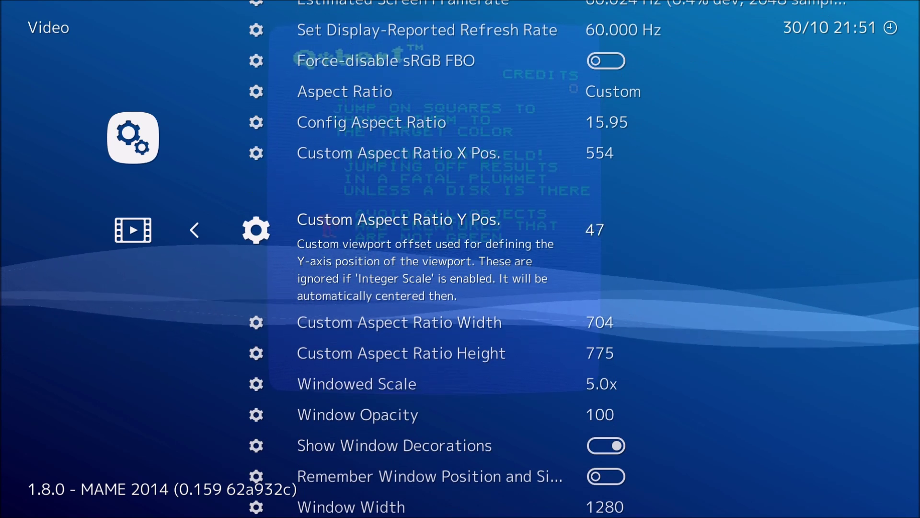
{"action": "key", "text": "Right"}
{"action": "key", "text": "Right"}
{"action": "key", "text": "Right"}
{"action": "key", "text": "Right"}
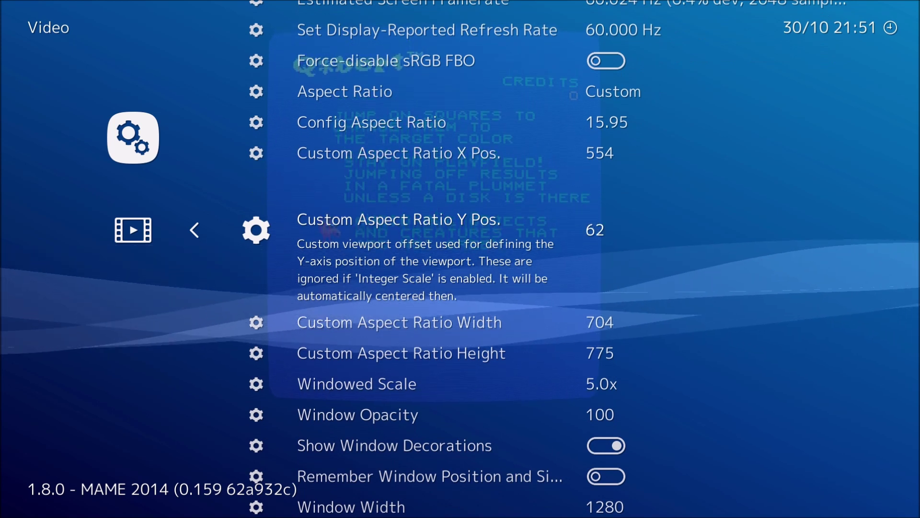
{"action": "key", "text": "Right"}
{"action": "key", "text": "Right"}
{"action": "key", "text": "Right"}
{"action": "key", "text": "Right"}
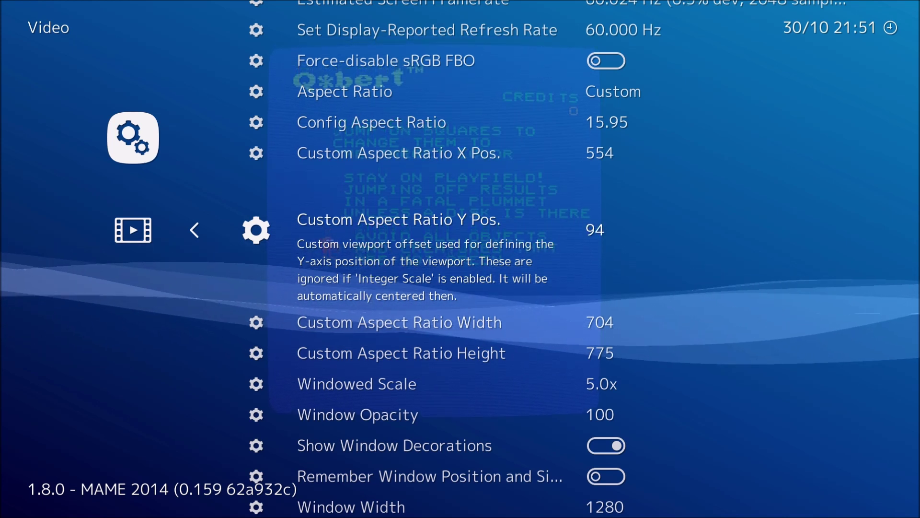
{"action": "key", "text": "Right"}
{"action": "key", "text": "Right"}
{"action": "key", "text": "Right"}
{"action": "key", "text": "Right"}
{"action": "key", "text": "Right"}
{"action": "key", "text": "Right"}
{"action": "key", "text": "Right"}
{"action": "key", "text": "Right"}
{"action": "key", "text": "Right"}
{"action": "key", "text": "Right"}
{"action": "key", "text": "Right"}
{"action": "key", "text": "Right"}
{"action": "key", "text": "Right"}
{"action": "key", "text": "Right"}
{"action": "key", "text": "Right"}
{"action": "key", "text": "Right"}
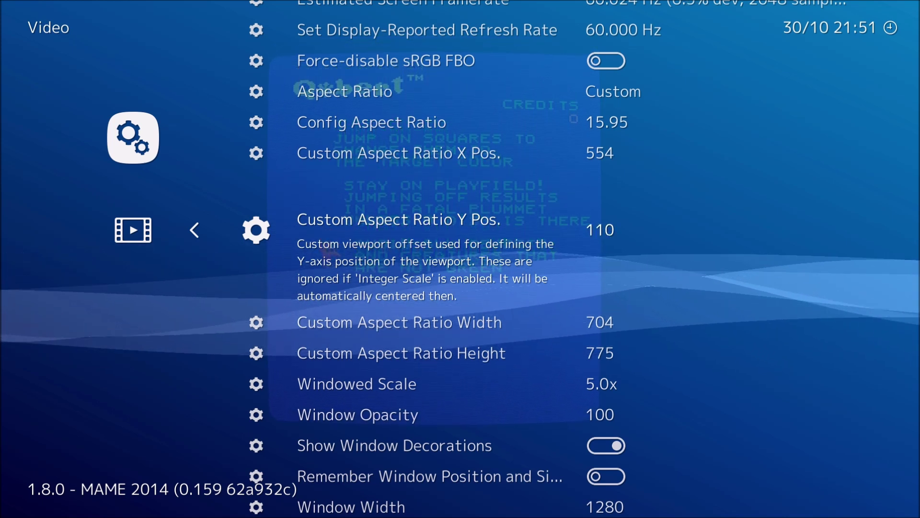
{"action": "key", "text": "Right"}
{"action": "key", "text": "Right"}
{"action": "key", "text": "Right"}
{"action": "key", "text": "Right"}
{"action": "key", "text": "Right"}
{"action": "key", "text": "Right"}
{"action": "key", "text": "Right"}
{"action": "key", "text": "Right"}
{"action": "key", "text": "Right"}
{"action": "key", "text": "Right"}
{"action": "key", "text": "Right"}
{"action": "key", "text": "Right"}
{"action": "key", "text": "Right"}
{"action": "key", "text": "Right"}
{"action": "key", "text": "Right"}
{"action": "key", "text": "Right"}
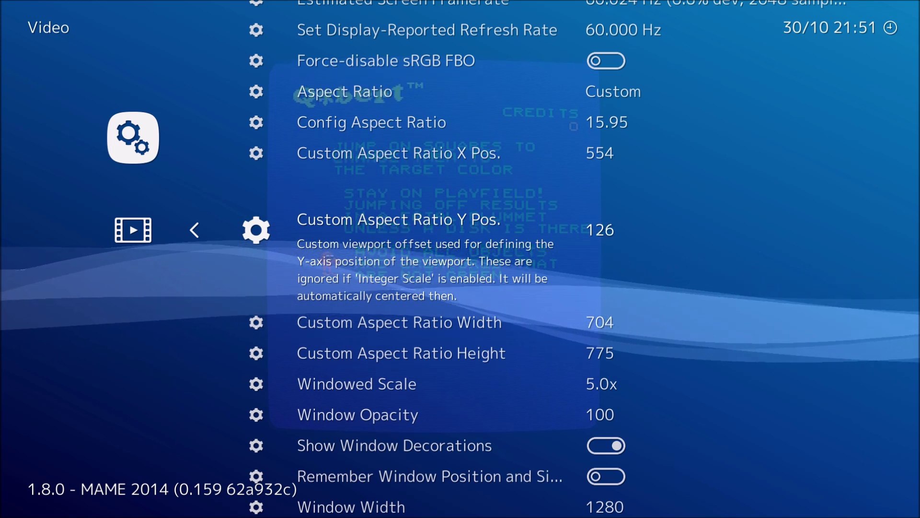
{"action": "key", "text": "Right"}
{"action": "key", "text": "Right"}
{"action": "key", "text": "Right"}
{"action": "key", "text": "Right"}
{"action": "key", "text": "Right"}
{"action": "key", "text": "Right"}
{"action": "key", "text": "Right"}
{"action": "key", "text": "Right"}
{"action": "key", "text": "Right"}
{"action": "key", "text": "Right"}
{"action": "key", "text": "Right"}
{"action": "key", "text": "Right"}
{"action": "key", "text": "F1"}
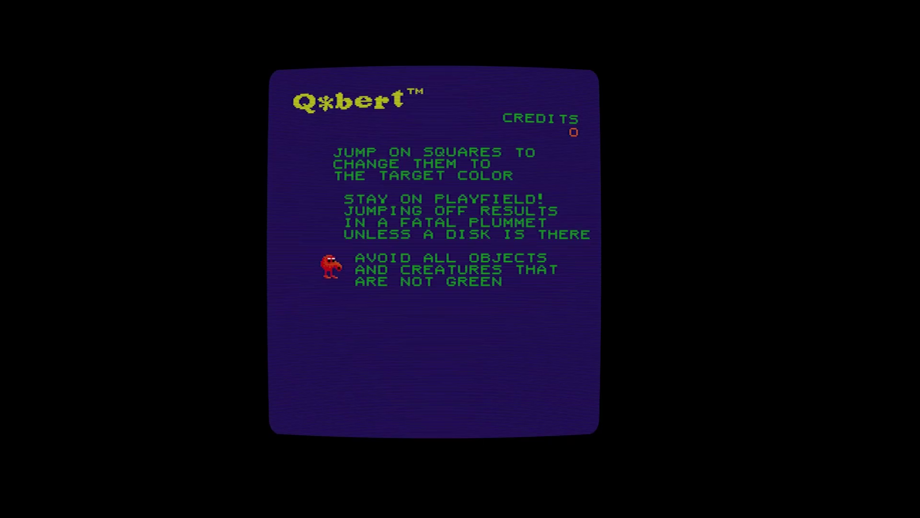
{"action": "key", "text": "F1"}
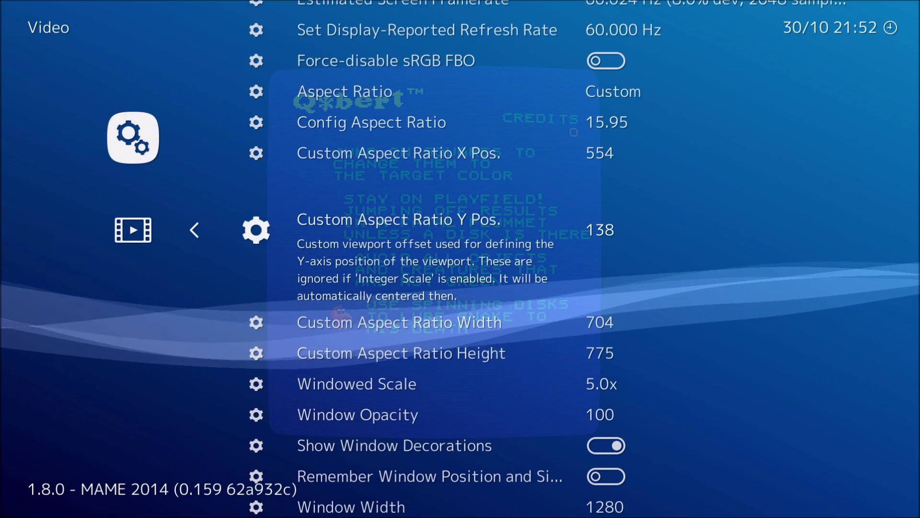
Reduce the Custom Aspect Ratio Width to 646 to narrow the game image
{"action": "key", "text": "Up"}
{"action": "key", "text": "Down"}
{"action": "key", "text": "Down"}
{"action": "key", "text": "Left"}
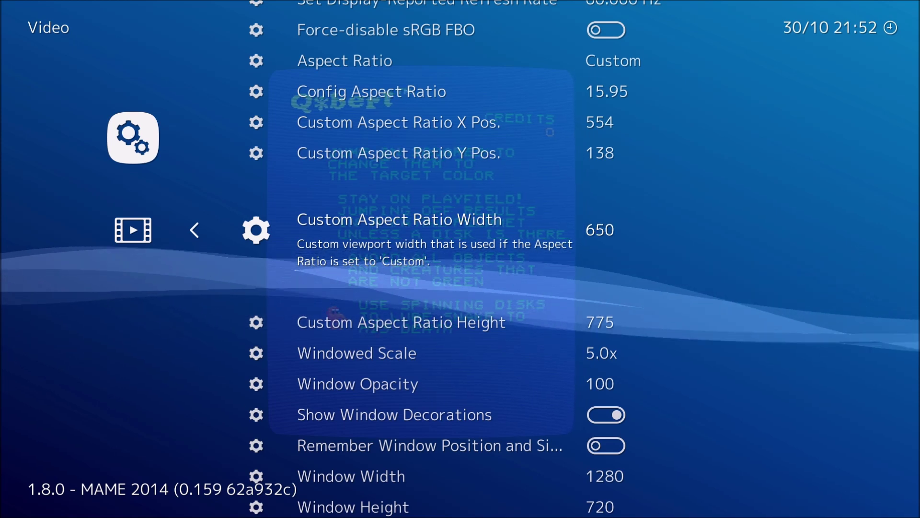
Increase the Custom Aspect Ratio X Pos. past 565 and check the narrowed image in the running game
{"action": "key", "text": "Up"}
{"action": "key", "text": "Up"}
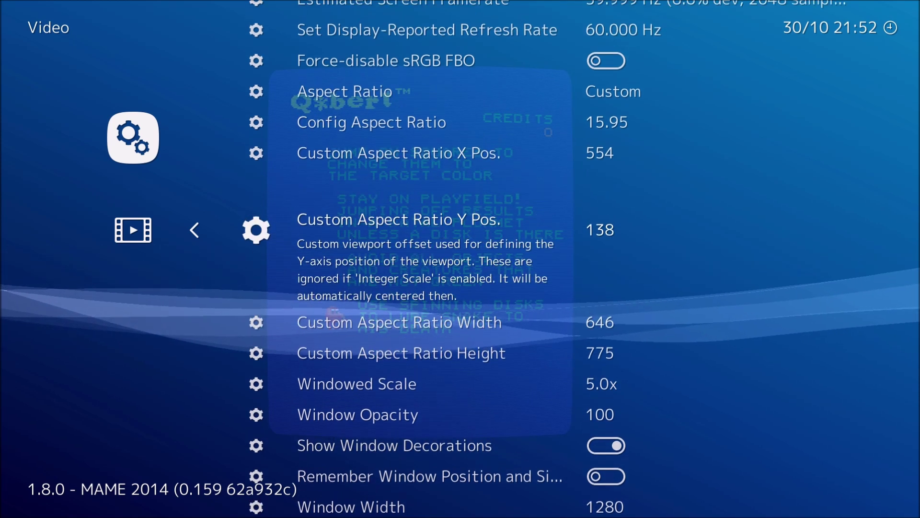
{"action": "key", "text": "Right"}
{"action": "key", "text": "Right"}
{"action": "key", "text": "Right"}
{"action": "key", "text": "Right"}
{"action": "key", "text": "Right"}
{"action": "key", "text": "Right"}
{"action": "key", "text": "Right"}
{"action": "key", "text": "Right"}
{"action": "key", "text": "Right"}
{"action": "key", "text": "Right"}
{"action": "key", "text": "Right"}
{"action": "key", "text": "Right"}
{"action": "key", "text": "Right"}
{"action": "key", "text": "Right"}
{"action": "key", "text": "Right"}
{"action": "key", "text": "Right"}
{"action": "key", "text": "Right"}
{"action": "key", "text": "Right"}
{"action": "key", "text": "Right"}
{"action": "key", "text": "Right"}
{"action": "key", "text": "Right"}
{"action": "key", "text": "Right"}
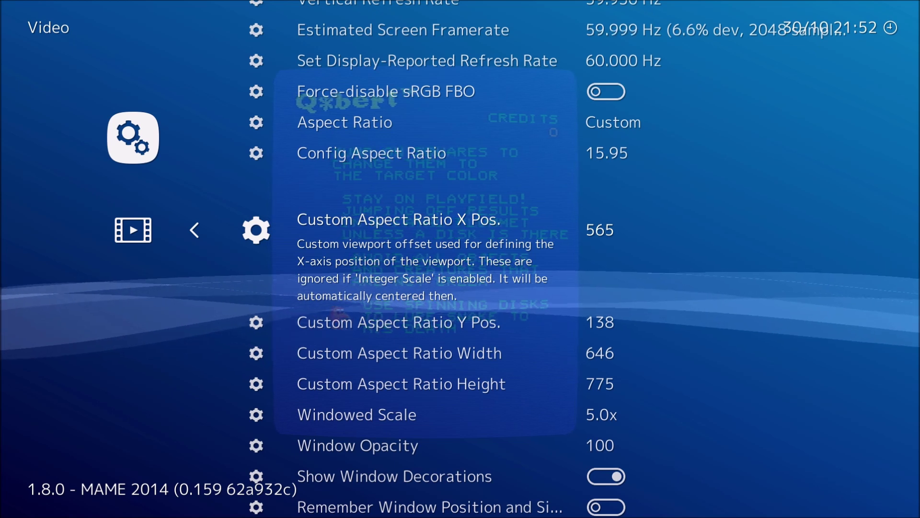
{"action": "key", "text": "F1"}
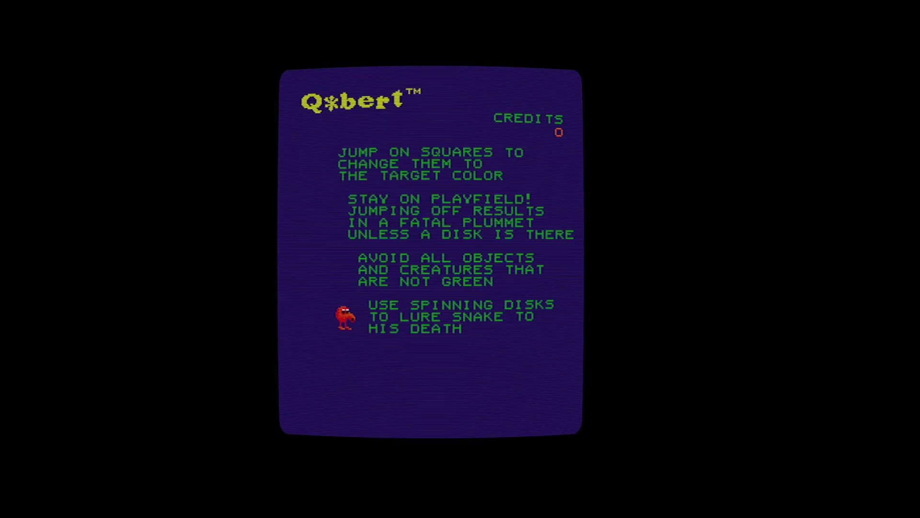
Raise the Custom Aspect Ratio X Pos. past 596 until the image sits centred between the bezel's sides, and check it in the running game
{"action": "key", "text": "F1"}
{"action": "key", "text": "Right"}
{"action": "key", "text": "Right"}
{"action": "key", "text": "Right"}
{"action": "key", "text": "Right"}
{"action": "key", "text": "Right"}
{"action": "key", "text": "Right"}
{"action": "key", "text": "Right"}
{"action": "key", "text": "Right"}
{"action": "key", "text": "Right"}
{"action": "key", "text": "Right"}
{"action": "key", "text": "Right"}
{"action": "key", "text": "Right"}
{"action": "key", "text": "Right"}
{"action": "key", "text": "Right"}
{"action": "key", "text": "Right"}
{"action": "key", "text": "Right"}
{"action": "key", "text": "Right"}
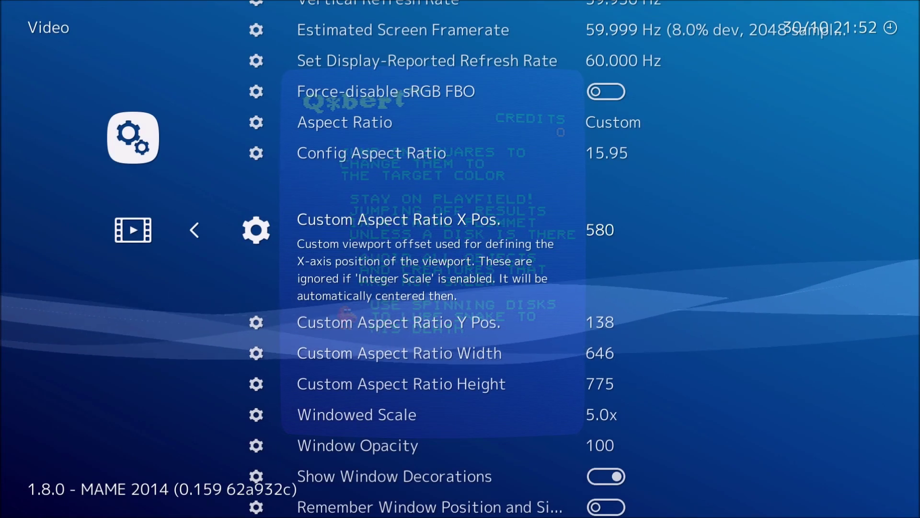
{"action": "key", "text": "Right"}
{"action": "key", "text": "Right"}
{"action": "key", "text": "Right"}
{"action": "key", "text": "Right"}
{"action": "key", "text": "Right"}
{"action": "key", "text": "Right"}
{"action": "key", "text": "Right"}
{"action": "key", "text": "Right"}
{"action": "key", "text": "Right"}
{"action": "key", "text": "Right"}
{"action": "key", "text": "Right"}
{"action": "key", "text": "Right"}
{"action": "key", "text": "Right"}
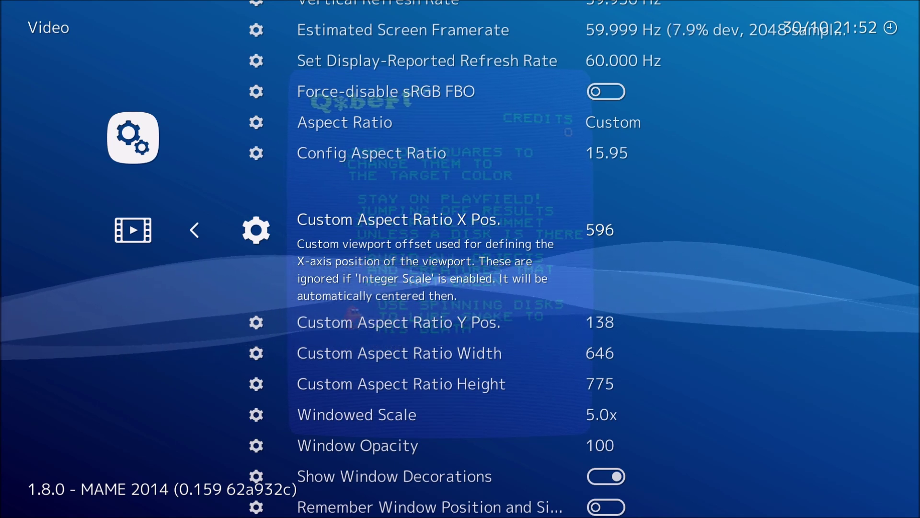
{"action": "key", "text": "F1"}
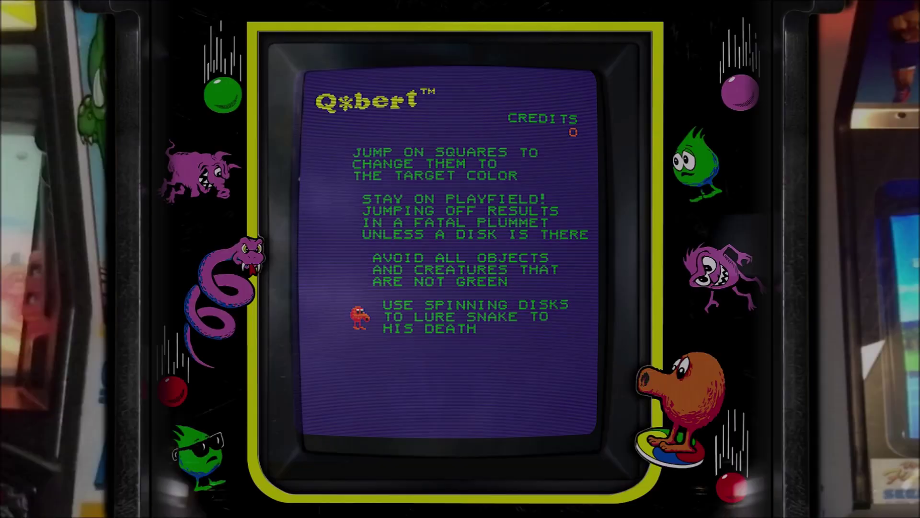
Reduce the Custom Aspect Ratio Width to 615 to narrow the game image
{"action": "key", "text": "F1"}
{"action": "key", "text": "Down"}
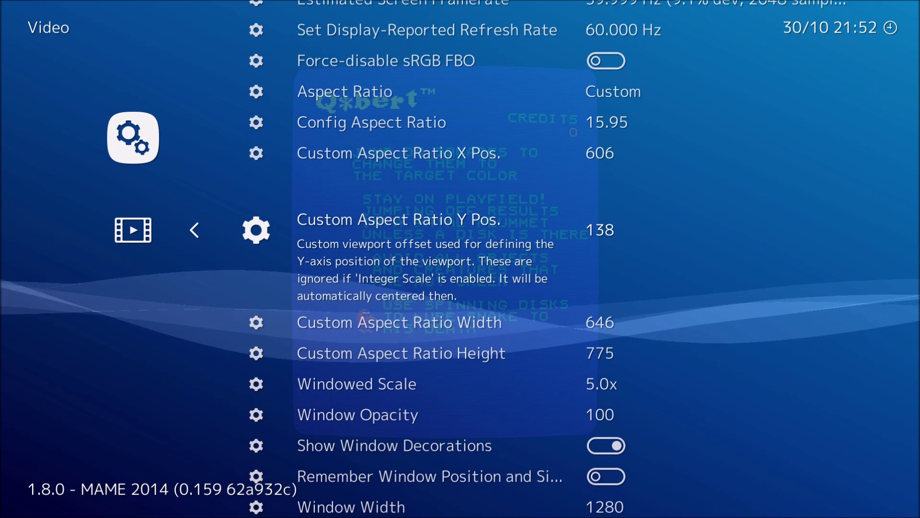
{"action": "key", "text": "Down"}
{"action": "key", "text": "Left"}
{"action": "key", "text": "Left"}
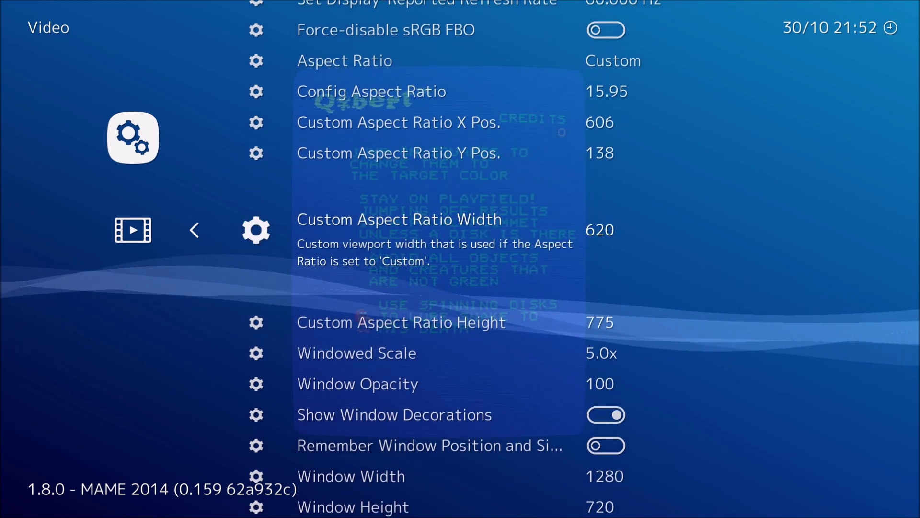
{"action": "key", "text": "Left"}
Raise the Custom Aspect Ratio X Pos. to 636 to shift the narrowed image across the bezel opening, and check it in the running game
{"action": "key", "text": "Up"}
{"action": "key", "text": "Up"}
{"action": "key", "text": "Right"}
{"action": "key", "text": "Right"}
{"action": "key", "text": "Right"}
{"action": "key", "text": "Right"}
{"action": "key", "text": "Right"}
{"action": "key", "text": "Right"}
{"action": "key", "text": "Right"}
{"action": "key", "text": "Right"}
{"action": "key", "text": "Right"}
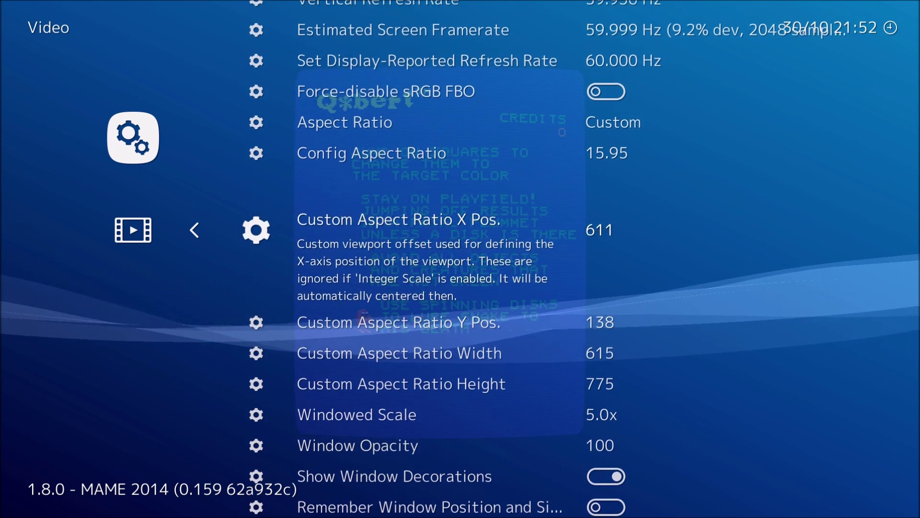
{"action": "key", "text": "Right"}
{"action": "key", "text": "Right"}
{"action": "key", "text": "Right"}
{"action": "key", "text": "Right"}
{"action": "key", "text": "Right"}
{"action": "key", "text": "Right"}
{"action": "key", "text": "Right"}
{"action": "key", "text": "Right"}
{"action": "key", "text": "Right"}
{"action": "key", "text": "Right"}
{"action": "key", "text": "Right"}
{"action": "key", "text": "Right"}
{"action": "key", "text": "Right"}
{"action": "key", "text": "Right"}
{"action": "key", "text": "Right"}
{"action": "key", "text": "Right"}
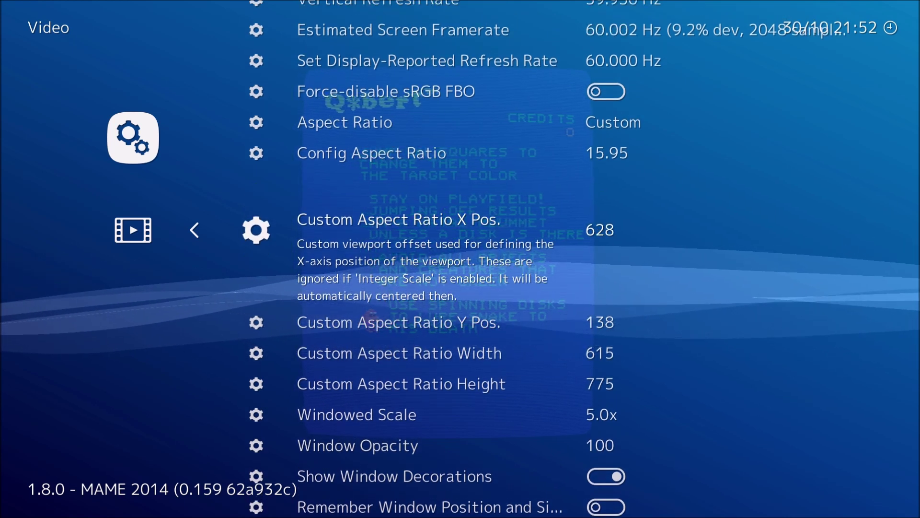
{"action": "key", "text": "Right"}
{"action": "key", "text": "Right"}
{"action": "key", "text": "Right"}
{"action": "key", "text": "Right"}
{"action": "key", "text": "F1"}
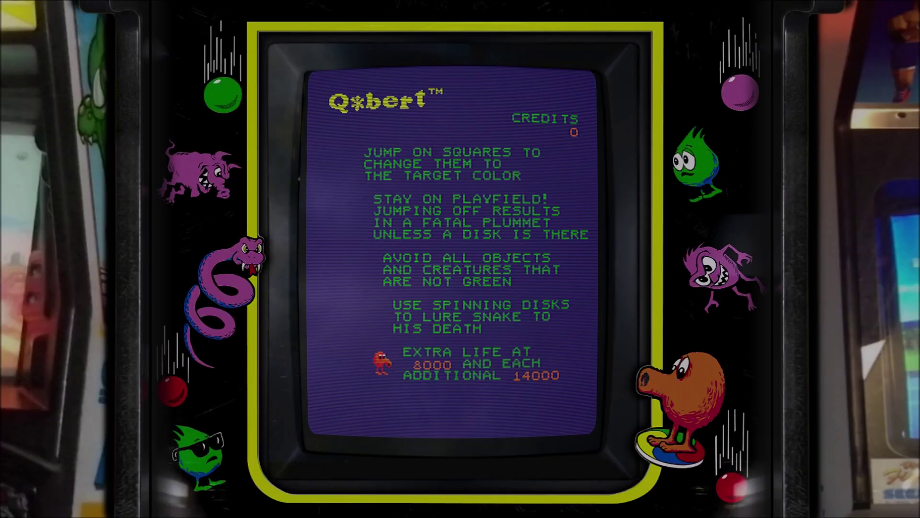
Raise the Custom Aspect Ratio Y Pos. past 162 to lower the game image, and check it in the running game
{"action": "key", "text": "F1"}
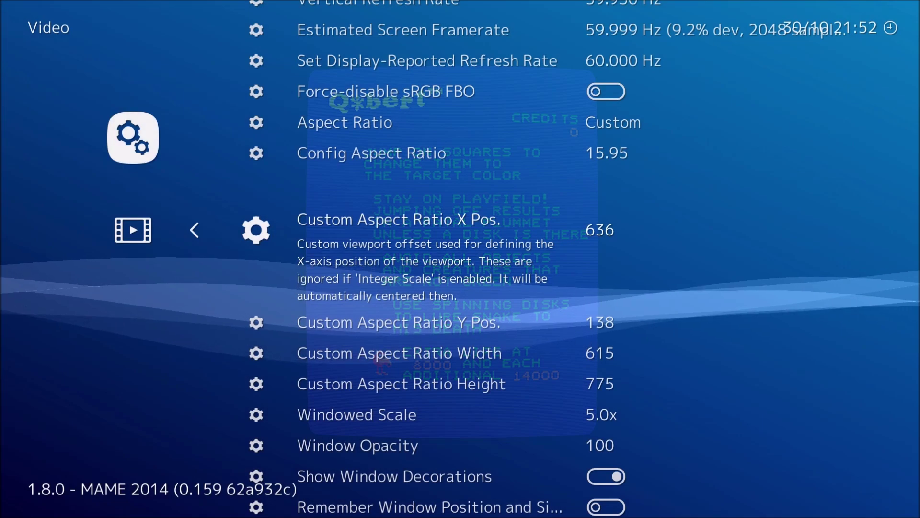
{"action": "key", "text": "Down"}
{"action": "key", "text": "Right"}
{"action": "key", "text": "Right"}
{"action": "key", "text": "Right"}
{"action": "key", "text": "Right"}
{"action": "key", "text": "Right"}
{"action": "key", "text": "Right"}
{"action": "key", "text": "Right"}
{"action": "key", "text": "Right"}
{"action": "key", "text": "Right"}
{"action": "key", "text": "Right"}
{"action": "key", "text": "Right"}
{"action": "key", "text": "Right"}
{"action": "key", "text": "Right"}
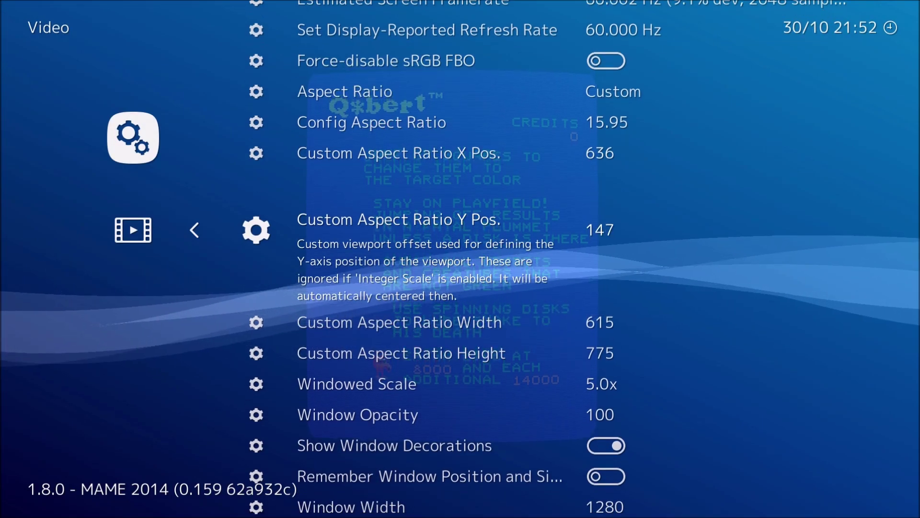
{"action": "key", "text": "Right"}
{"action": "key", "text": "Right"}
{"action": "key", "text": "Right"}
{"action": "key", "text": "Right"}
{"action": "key", "text": "Right"}
{"action": "key", "text": "Right"}
{"action": "key", "text": "Right"}
{"action": "key", "text": "Right"}
{"action": "key", "text": "Right"}
{"action": "key", "text": "Right"}
{"action": "key", "text": "Right"}
{"action": "key", "text": "Right"}
{"action": "key", "text": "Right"}
{"action": "key", "text": "Right"}
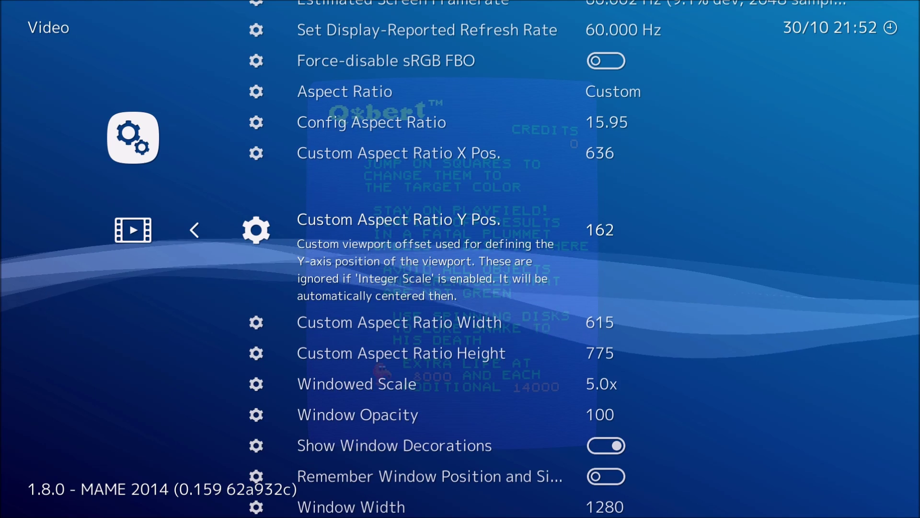
{"action": "key", "text": "F1"}
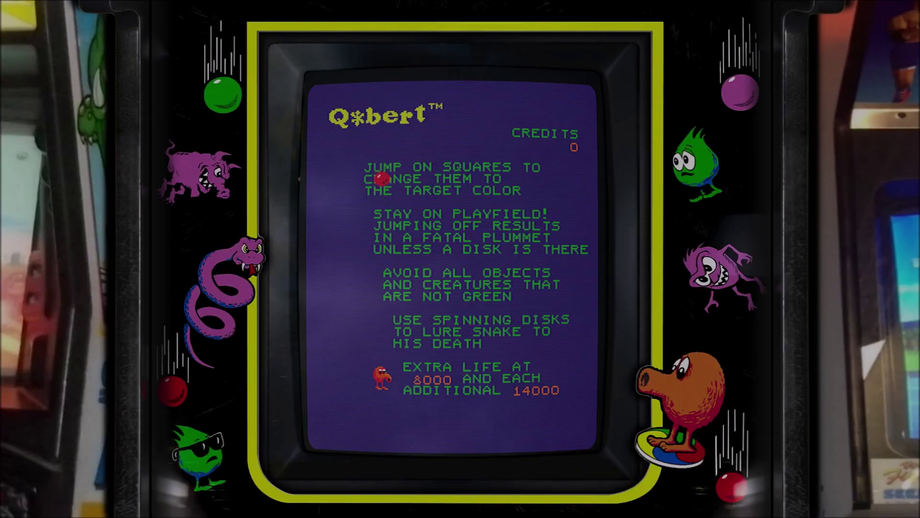
Reduce the Custom Aspect Ratio Y Pos. to 155 to lift the game image, and check it in the running game
{"action": "key", "text": "F1"}
{"action": "key", "text": "Left"}
{"action": "key", "text": "Left"}
{"action": "key", "text": "Left"}
{"action": "key", "text": "Left"}
{"action": "key", "text": "Left"}
{"action": "key", "text": "Left"}
{"action": "key", "text": "Left"}
{"action": "key", "text": "Left"}
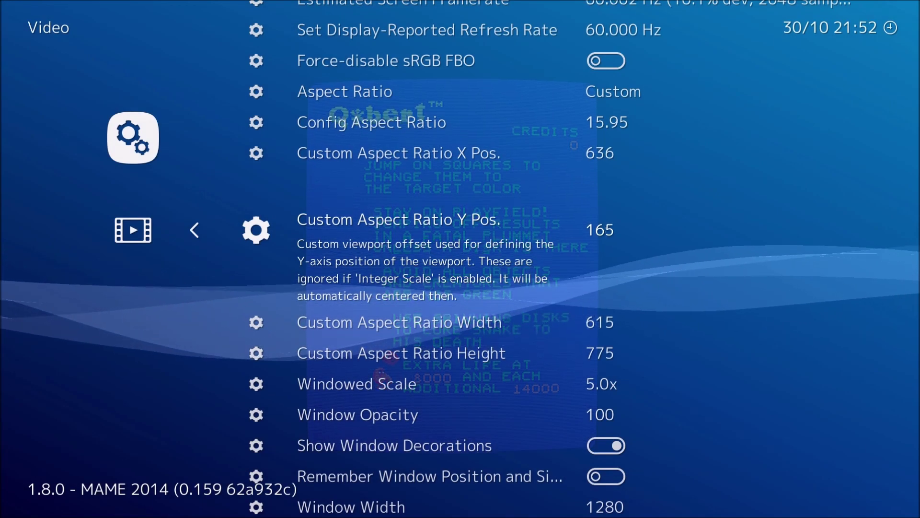
{"action": "key", "text": "Left"}
{"action": "key", "text": "Left"}
{"action": "key", "text": "Left"}
{"action": "key", "text": "Left"}
{"action": "key", "text": "Left"}
{"action": "key", "text": "Left"}
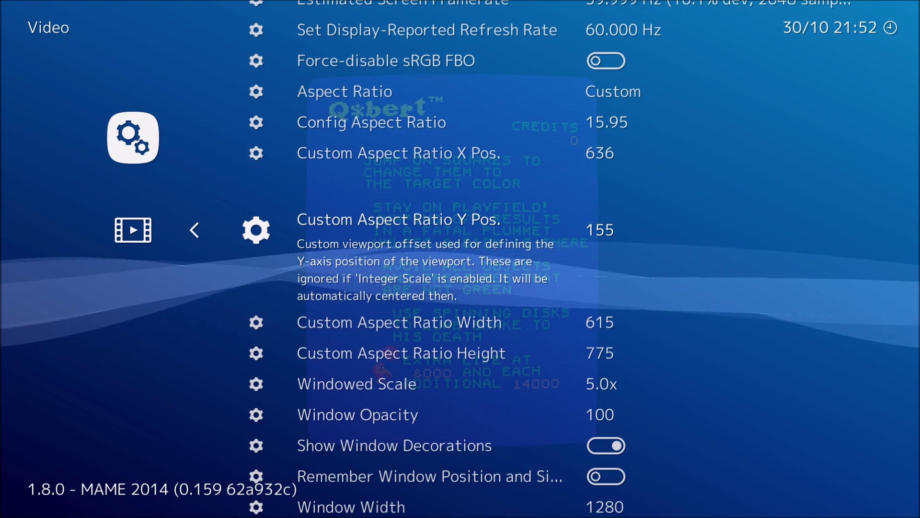
{"action": "key", "text": "F1"}
Set the Custom Aspect Ratio Y Pos. to 157 and check the image's vertical fit in the running game
{"action": "key", "text": "F1"}
{"action": "key", "text": "Right"}
{"action": "key", "text": "Right"}
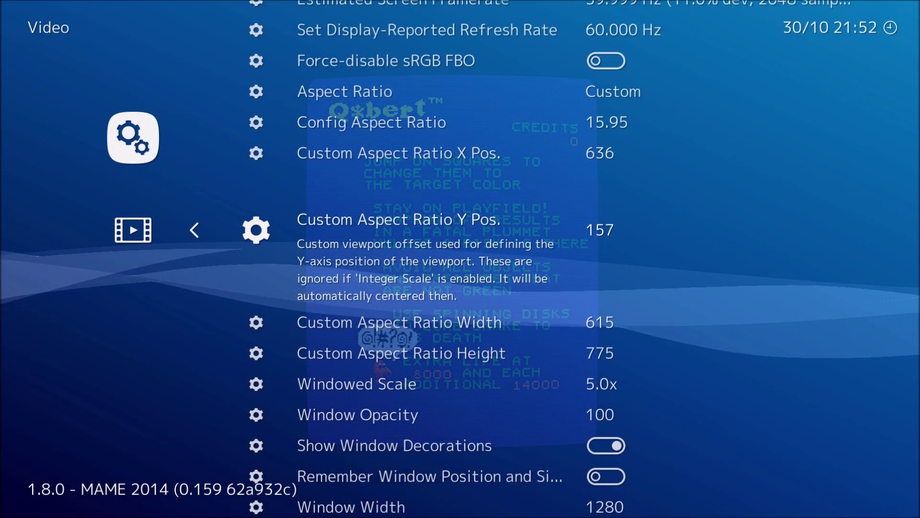
{"action": "key", "text": "F1"}
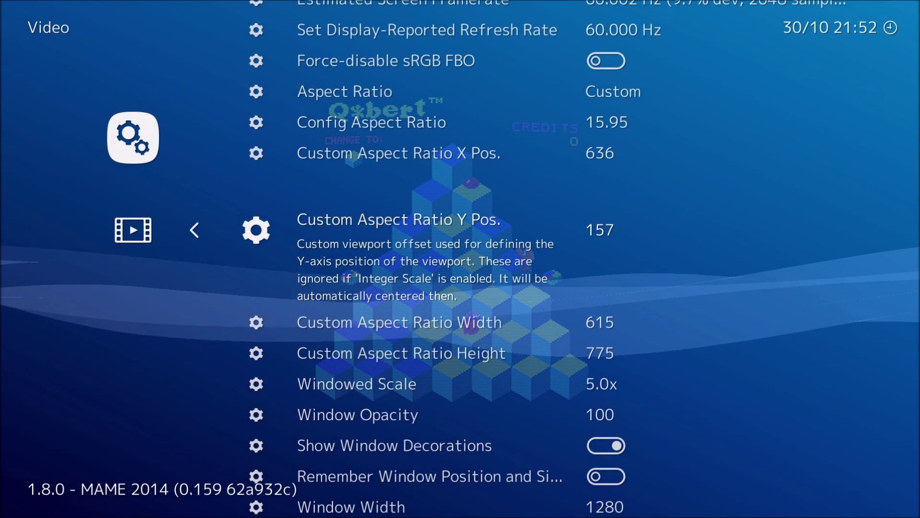
Save the current shader settings as the game preset for Q*bert
{"action": "key", "text": "BackSpace"}
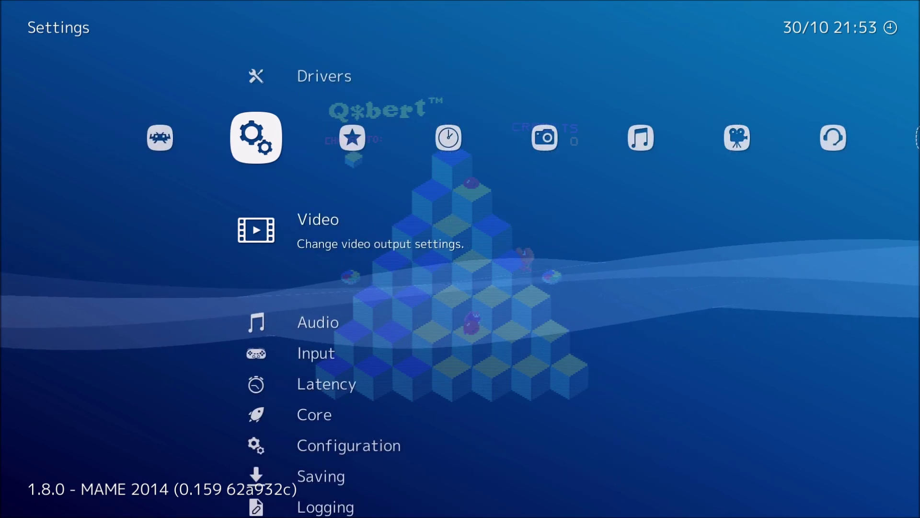
{"action": "key", "text": "Left"}
{"action": "key", "text": "Return"}
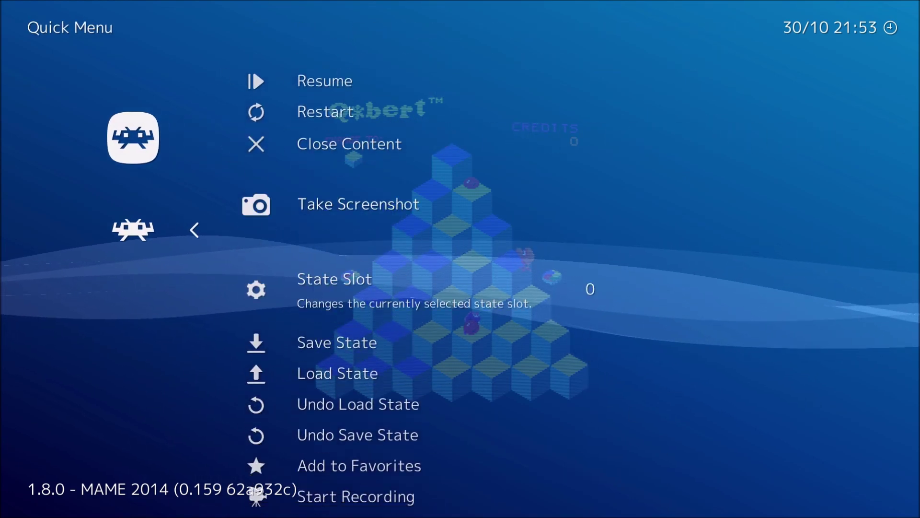
{"action": "key", "text": "Down"}
{"action": "key", "text": "Down"}
{"action": "key", "text": "Down"}
{"action": "key", "text": "Down"}
{"action": "key", "text": "Down"}
{"action": "key", "text": "Down"}
{"action": "key", "text": "Down"}
{"action": "key", "text": "Down"}
{"action": "key", "text": "Down"}
{"action": "key", "text": "Down"}
{"action": "key", "text": "Down"}
{"action": "key", "text": "Down"}
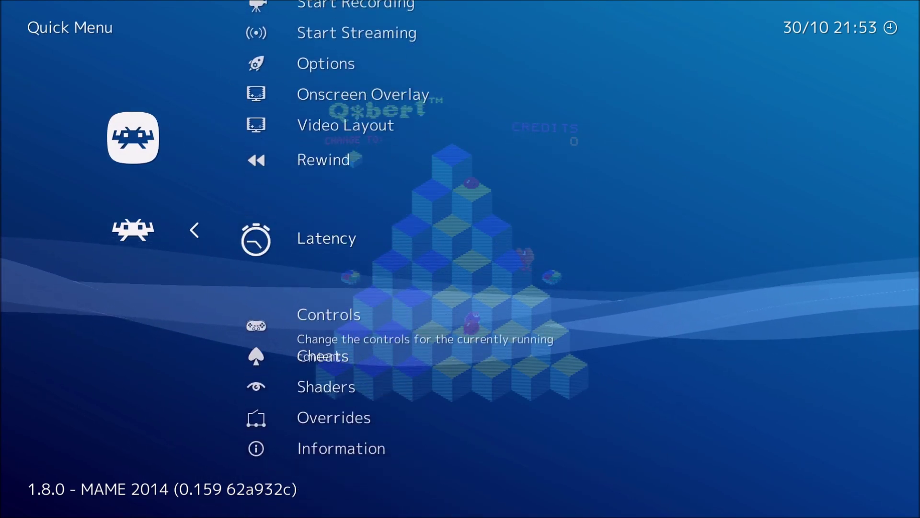
{"action": "key", "text": "Down"}
{"action": "key", "text": "Down"}
{"action": "key", "text": "Return"}
{"action": "key", "text": "Down"}
{"action": "key", "text": "Down"}
{"action": "key", "text": "Return"}
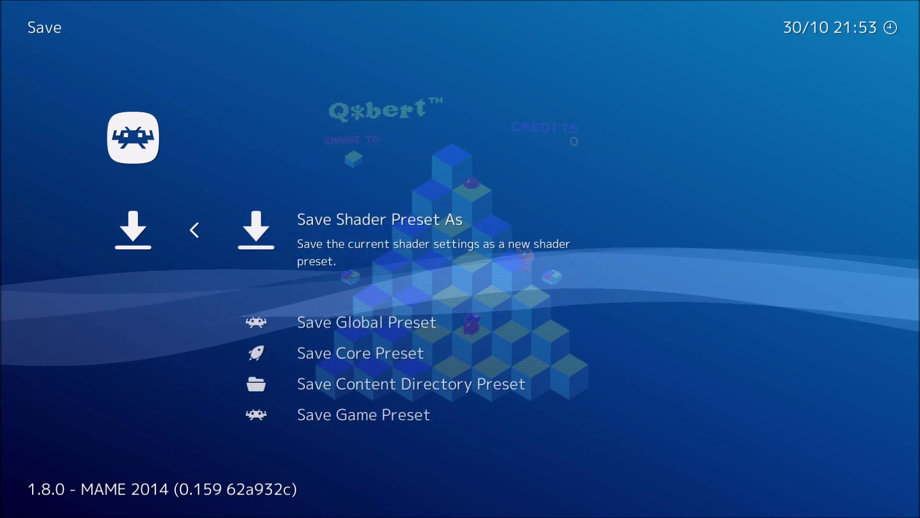
{"action": "key", "text": "Down"}
{"action": "key", "text": "Down"}
{"action": "key", "text": "Down"}
{"action": "key", "text": "Down"}
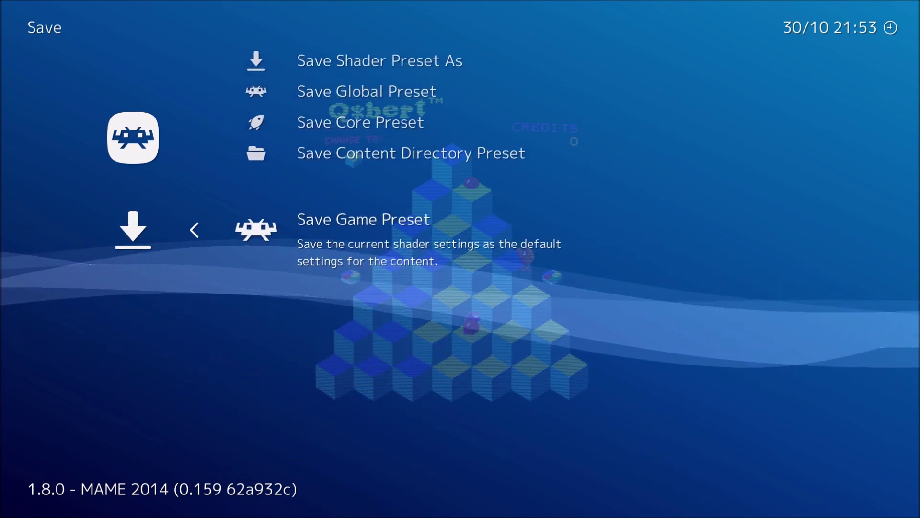
{"action": "key", "text": "Return"}
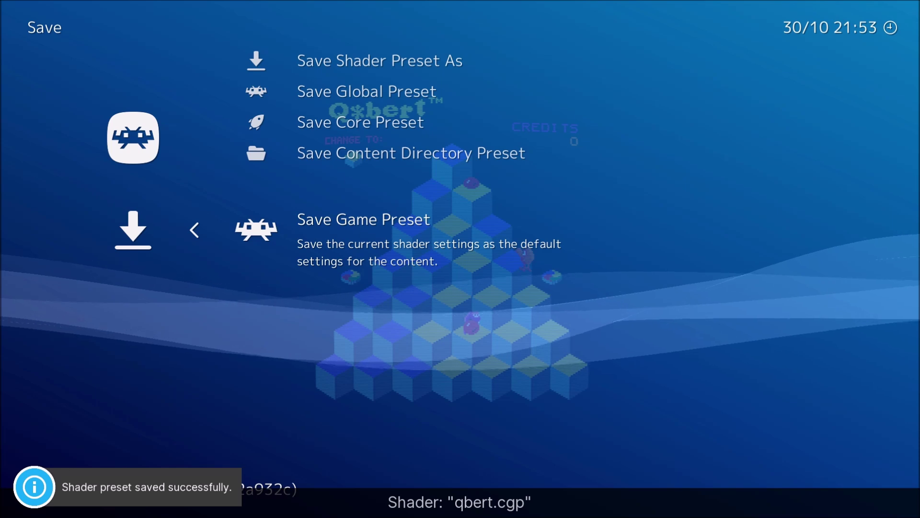
{"action": "key", "text": "BackSpace"}
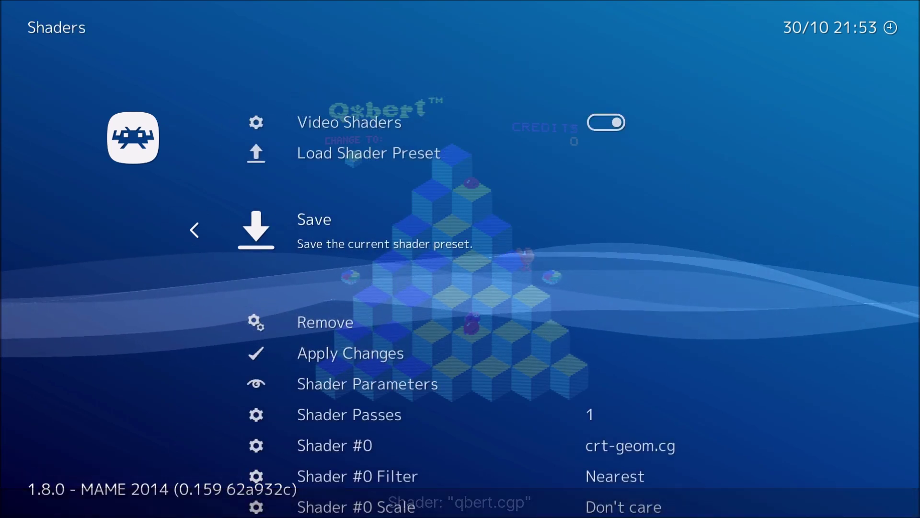
{"action": "key", "text": "BackSpace"}
Save the current configuration as game overrides for Q*bert and go back to the main menu
{"action": "key", "text": "Down"}
{"action": "key", "text": "Return"}
{"action": "key", "text": "Down"}
{"action": "key", "text": "Down"}
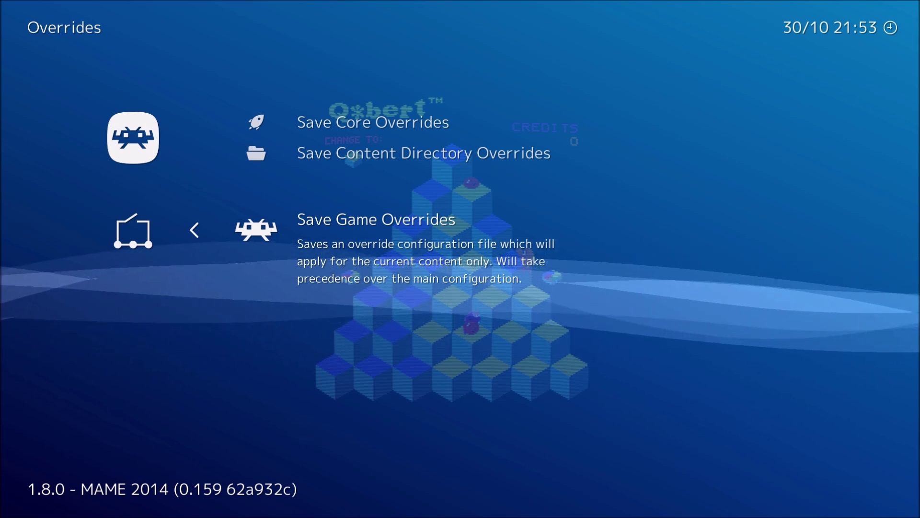
{"action": "key", "text": "Return"}
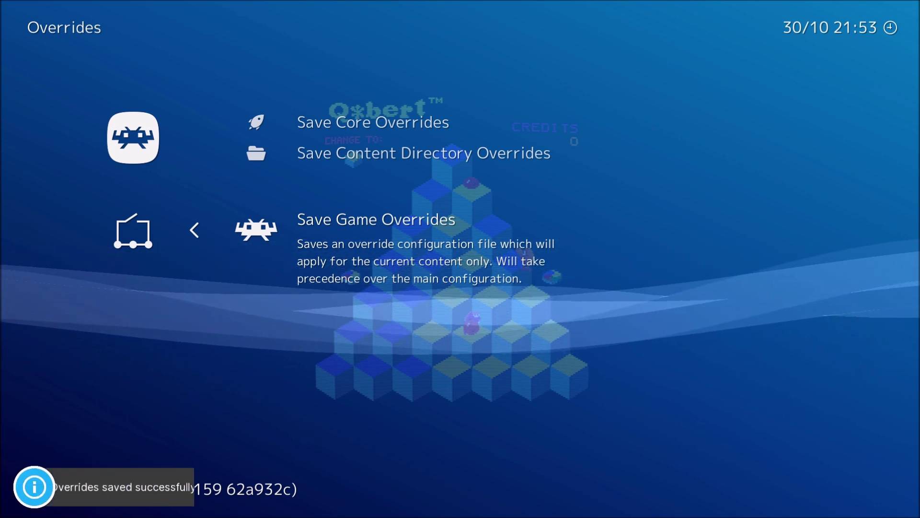
{"action": "key", "text": "BackSpace"}
{"action": "key", "text": "BackSpace"}
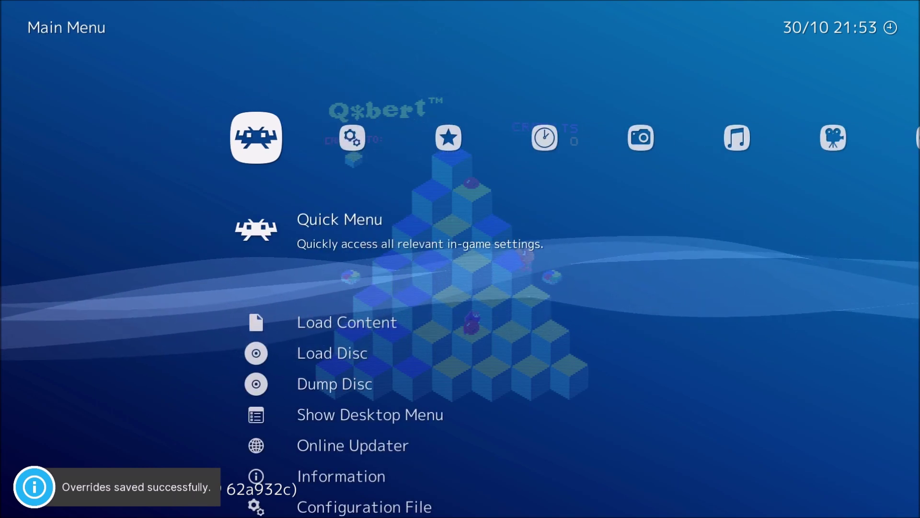
Return to LaunchBox, relaunch Q*bert to test the saved preset and overrides, and start a one-player game
{"action": "key", "text": "F1"}
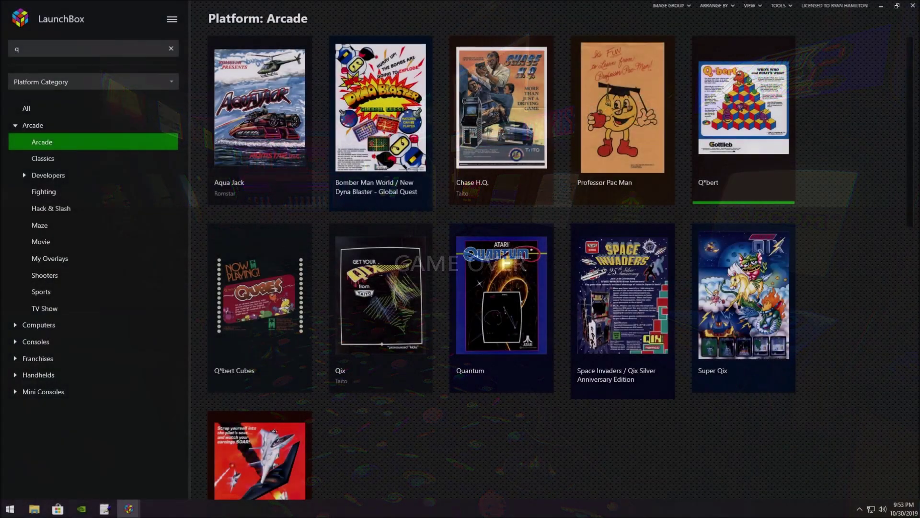
{"action": "key", "text": "Return"}
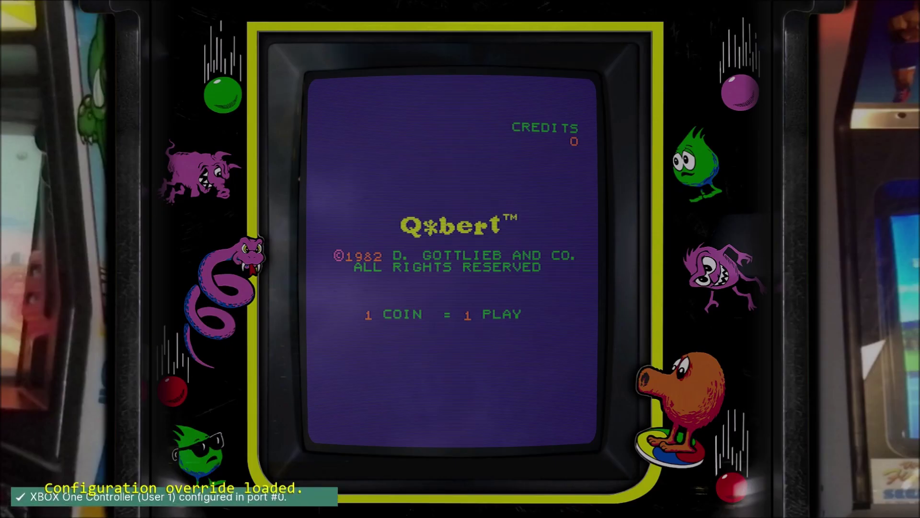
{"action": "key", "text": "Shift_R"}
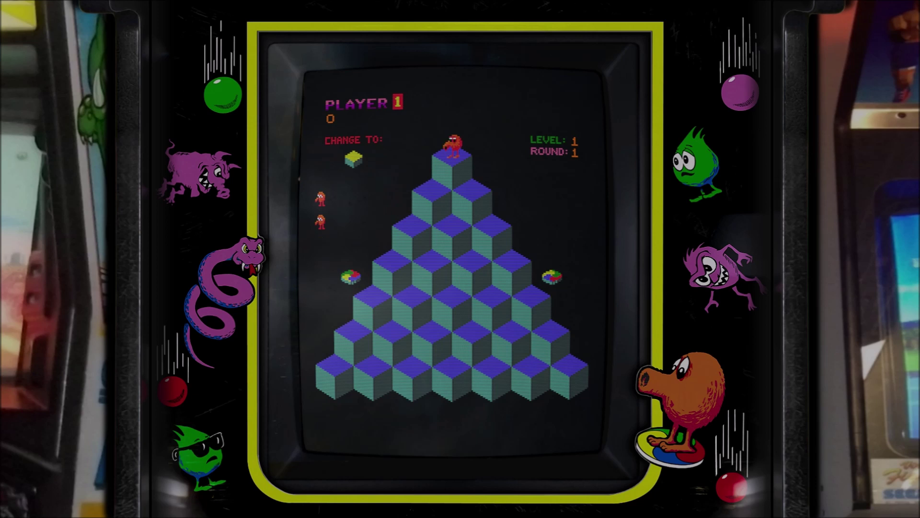
Play the first round of Q*bert, hopping across the pyramid to turn its cubes yellow, to try out the fitted bezel and shader
{"action": "key", "text": "Down"}
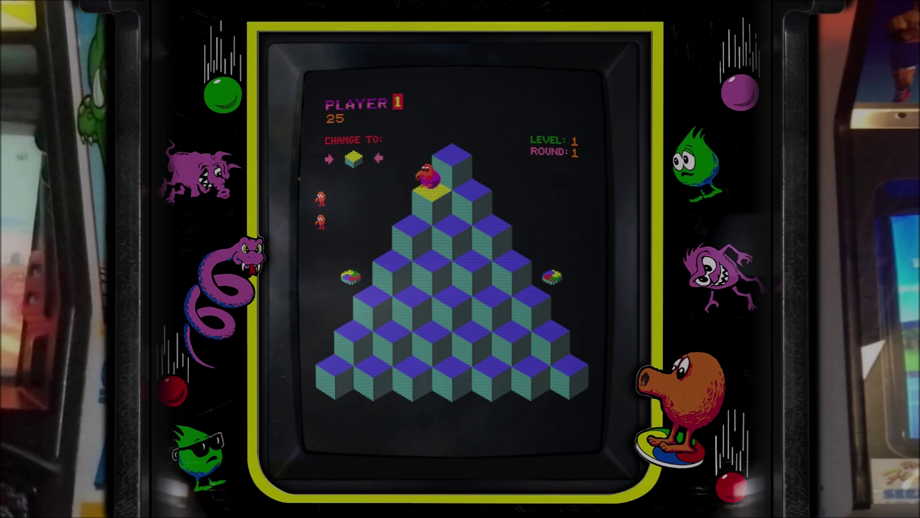
{"action": "key", "text": "Down"}
{"action": "key", "text": "Down"}
{"action": "key", "text": "Down"}
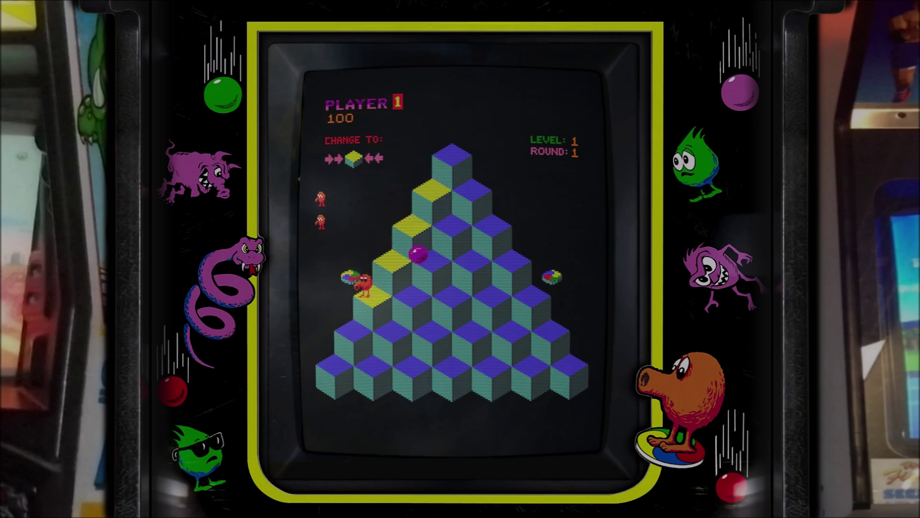
{"action": "key", "text": "Down"}
{"action": "key", "text": "Down"}
{"action": "key", "text": "Up"}
{"action": "key", "text": "Right"}
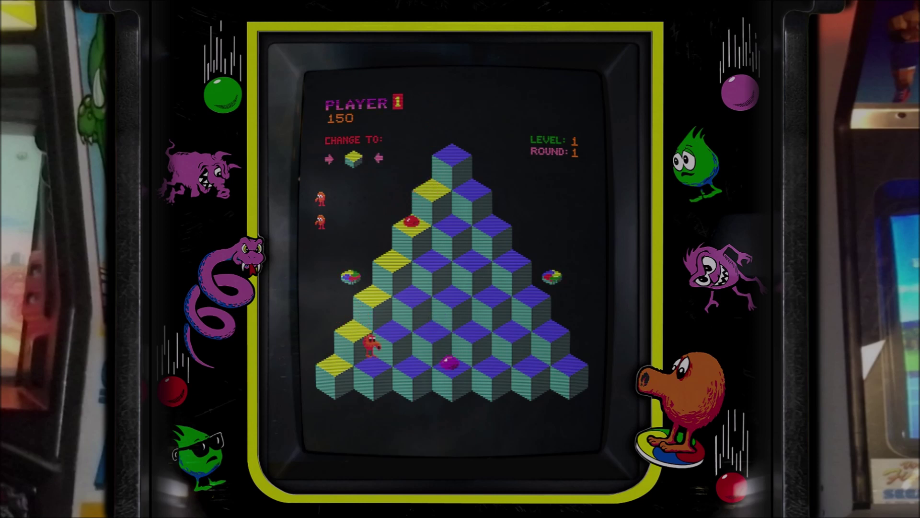
{"action": "key", "text": "Up"}
{"action": "key", "text": "Up"}
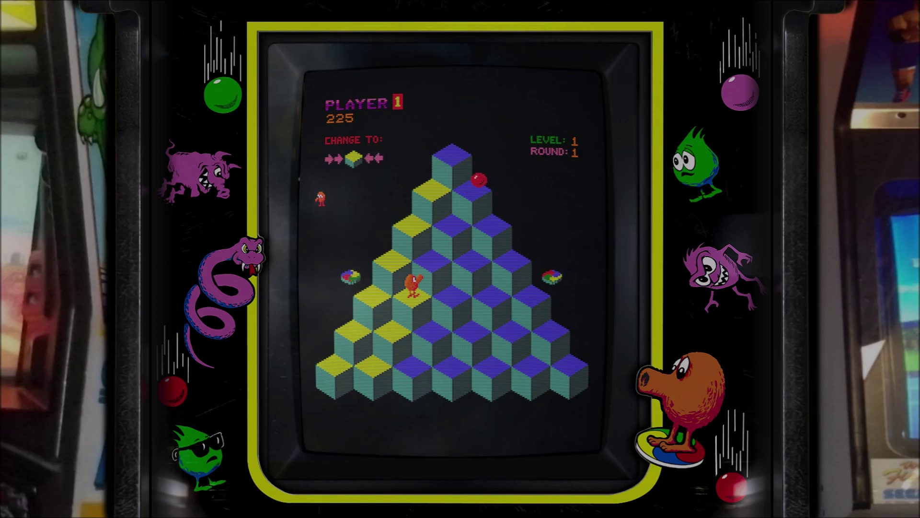
{"action": "key", "text": "Up"}
{"action": "key", "text": "Up"}
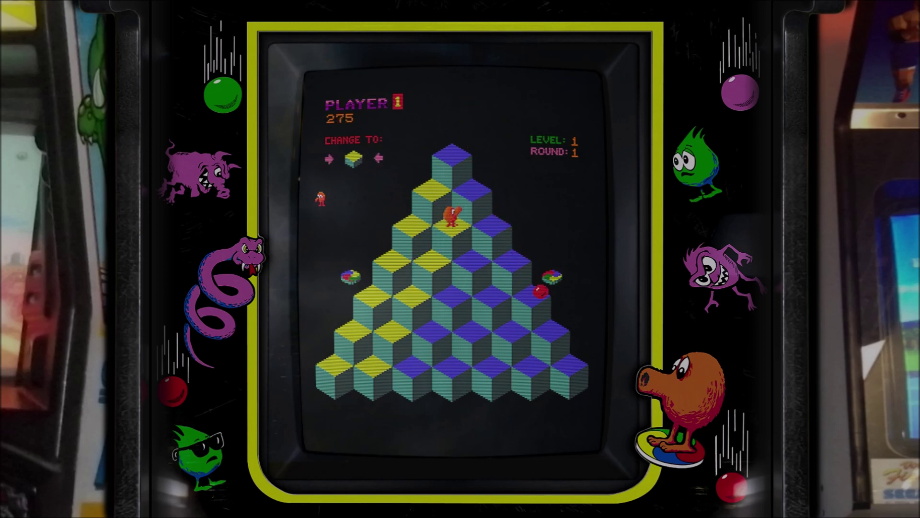
{"action": "key", "text": "Right"}
{"action": "key", "text": "Down"}
{"action": "key", "text": "Down"}
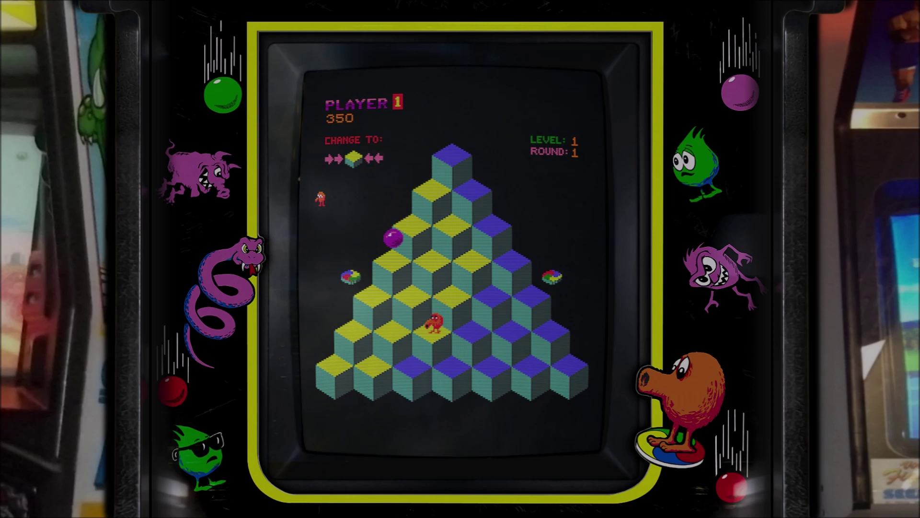
{"action": "key", "text": "Down"}
{"action": "key", "text": "Up"}
{"action": "key", "text": "Right"}
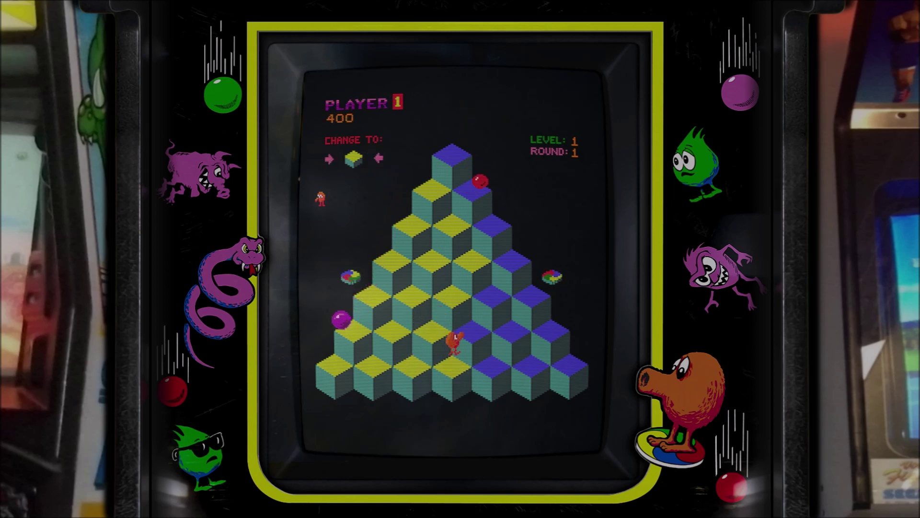
{"action": "key", "text": "Up"}
{"action": "key", "text": "Right"}
{"action": "key", "text": "Up"}
{"action": "key", "text": "Right"}
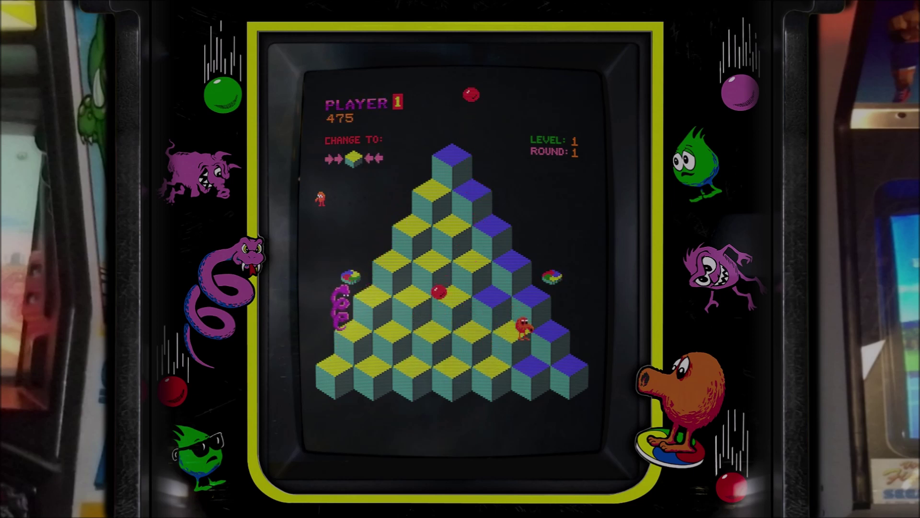
{"action": "key", "text": "Up"}
{"action": "key", "text": "Right"}
{"action": "key", "text": "Left"}
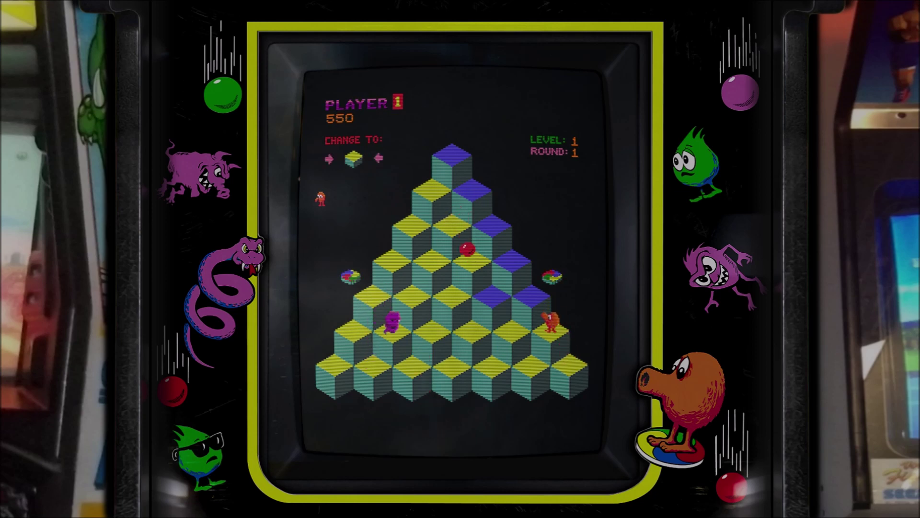
{"action": "key", "text": "Left"}
{"action": "key", "text": "Up"}
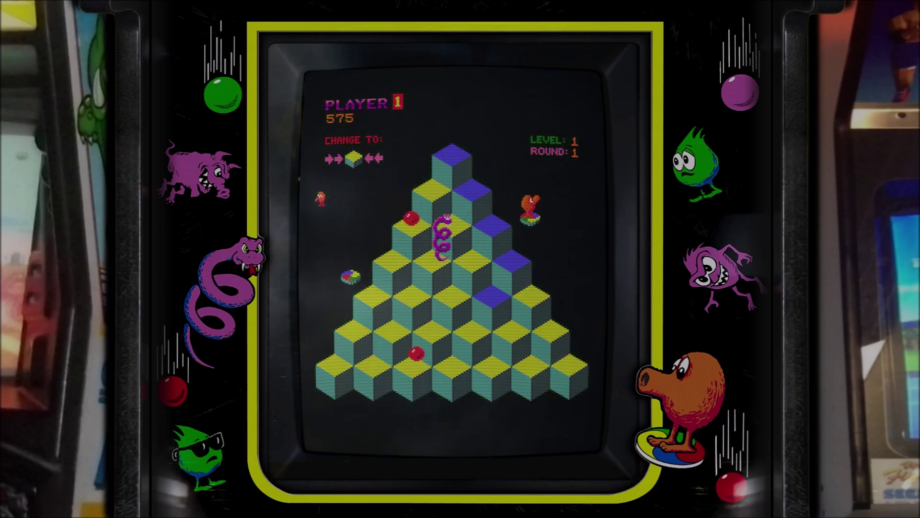